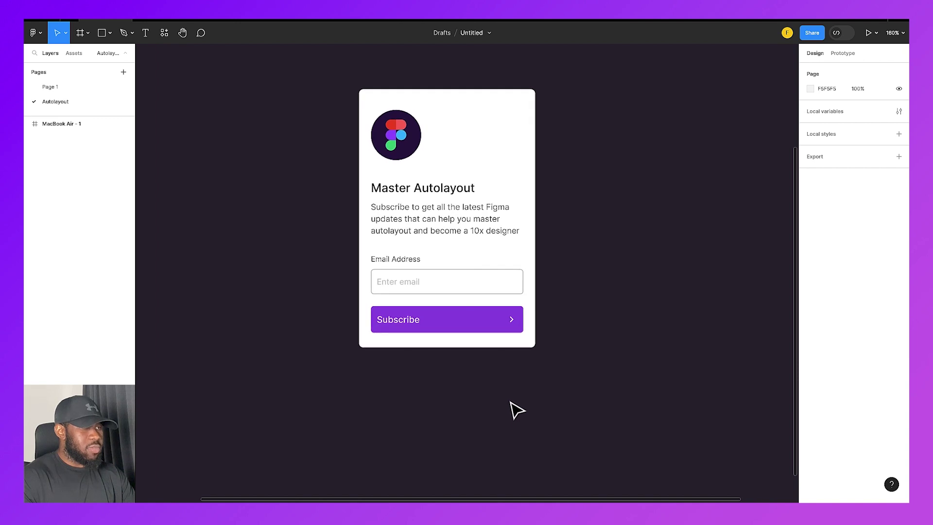
{"action": "scroll", "coordinate": [516, 410], "scroll_direction": "up", "scroll_amount": 3}
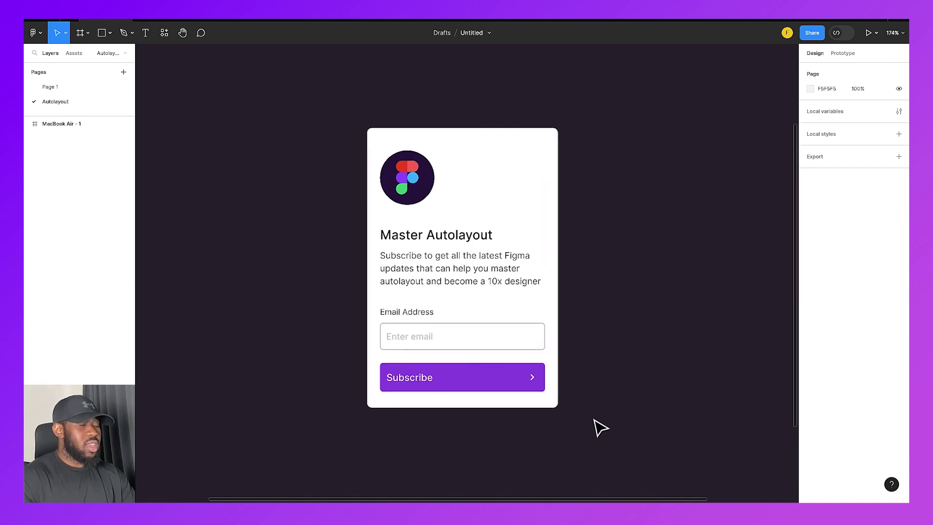
{"action": "scroll", "coordinate": [516, 337], "scroll_direction": "up", "scroll_amount": 2}
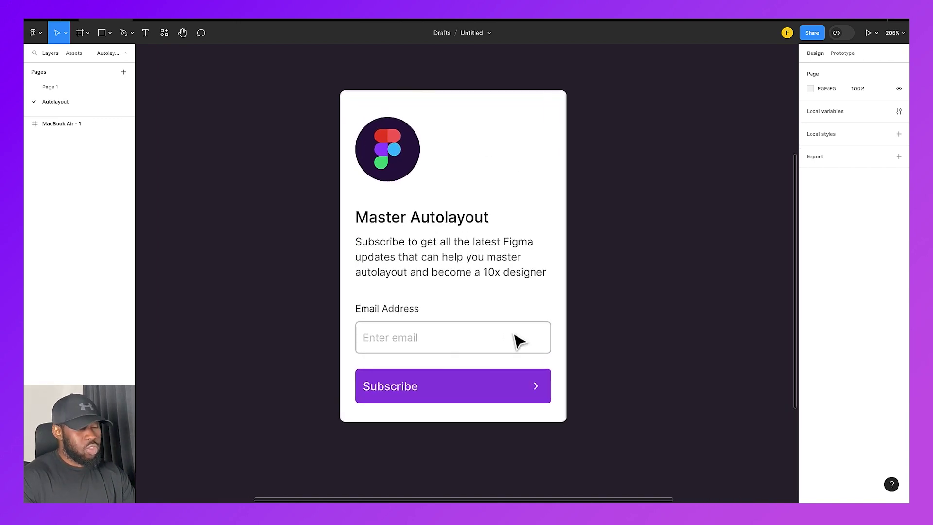
{"action": "scroll", "coordinate": [519, 340], "scroll_direction": "up", "scroll_amount": 1}
{"action": "scroll", "coordinate": [519, 340], "scroll_direction": "left", "scroll_amount": 1}
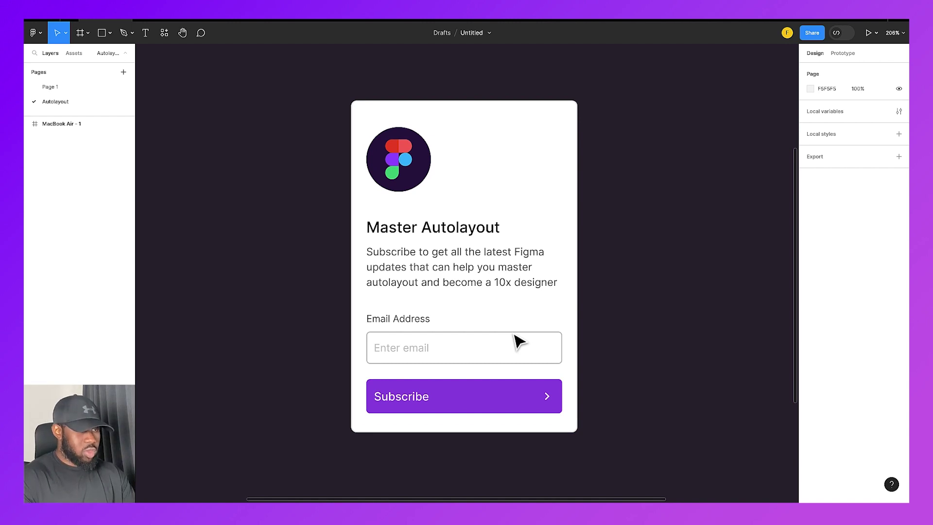
{"action": "scroll", "coordinate": [481, 340], "scroll_direction": "down", "scroll_amount": 5}
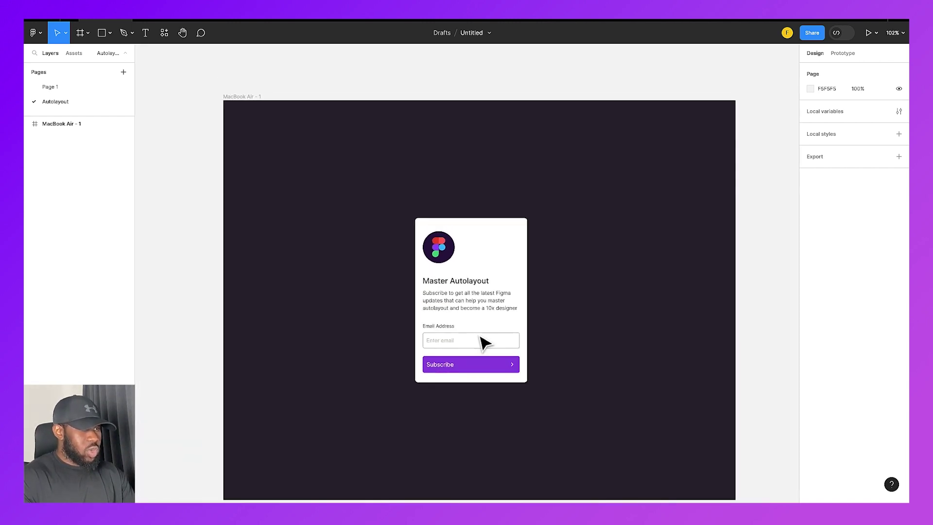
- Duplicate the Email Address field group three times inside the card
{"action": "double_click", "coordinate": [474, 339]}
{"action": "double_click", "coordinate": [473, 339]}
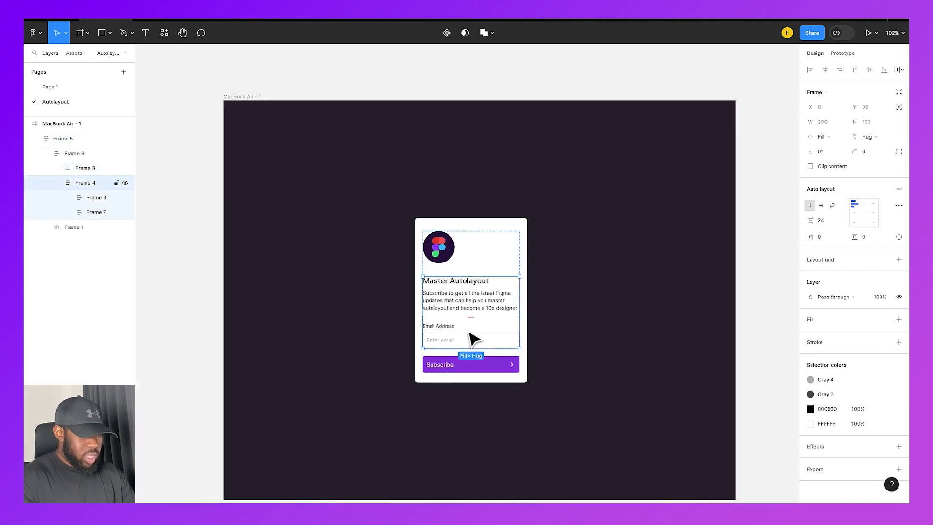
{"action": "double_click", "coordinate": [473, 339]}
{"action": "key", "text": "ctrl+d"}
{"action": "key", "text": "ctrl+d"}
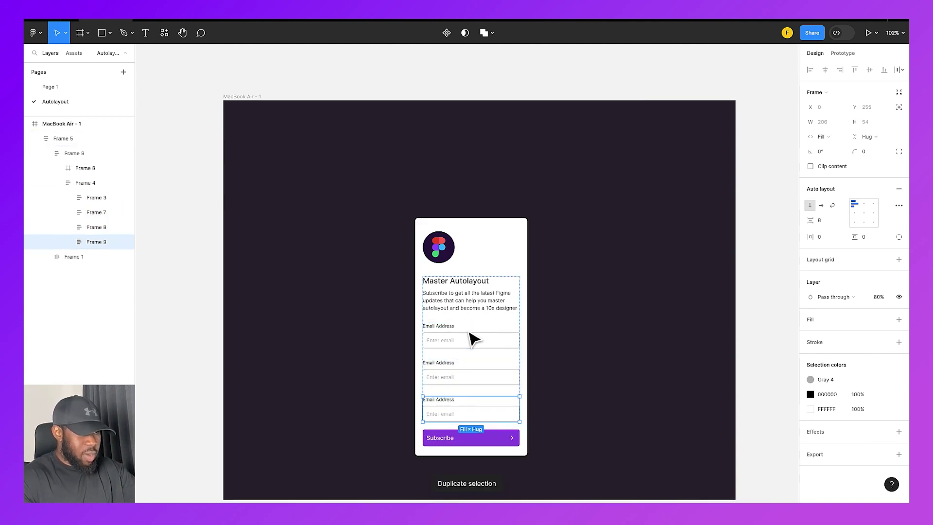
{"action": "key", "text": "ctrl+d"}
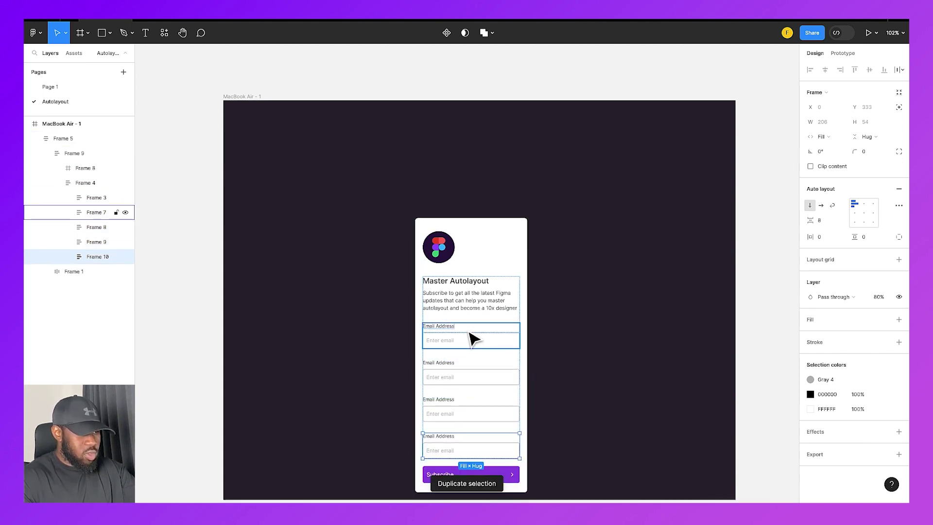
- Undo the three duplications of the Email Address field group
{"action": "key", "text": "ctrl+z"}
{"action": "key", "text": "ctrl+z"}
{"action": "key", "text": "ctrl+z"}
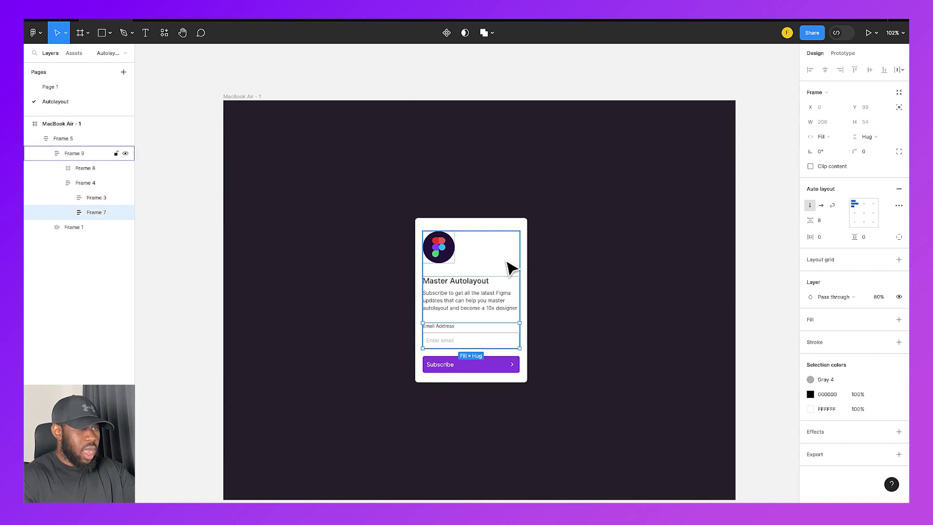
- Widen the card in the MacBook Air frame to about 248 px
{"action": "left_click", "coordinate": [509, 265]}
{"action": "left_click", "coordinate": [522, 227]}
{"action": "left_click_drag", "start_coordinate": [533, 230], "coordinate": [535, 257]}
{"action": "left_click", "coordinate": [652, 327]}
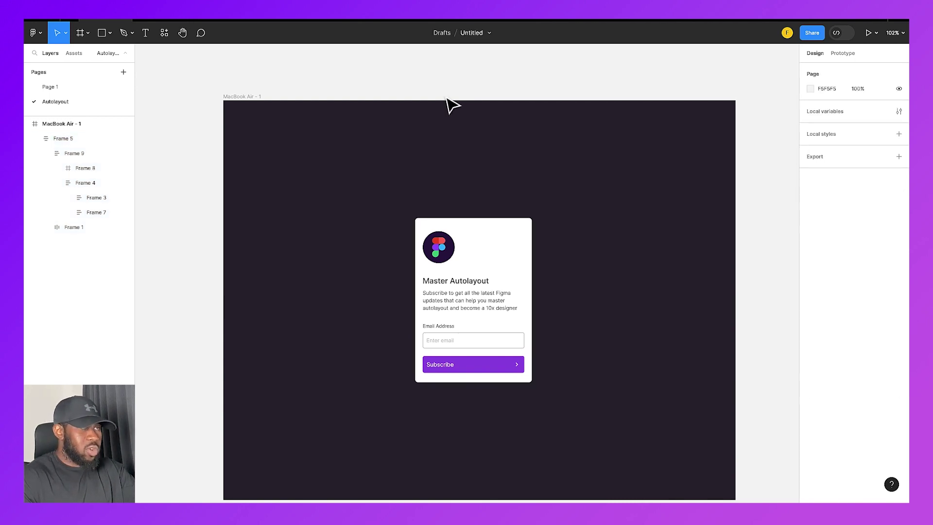
- Copy the whole card and paste it onto the empty canvas beside the MacBook Air frame
{"action": "left_click", "coordinate": [481, 226]}
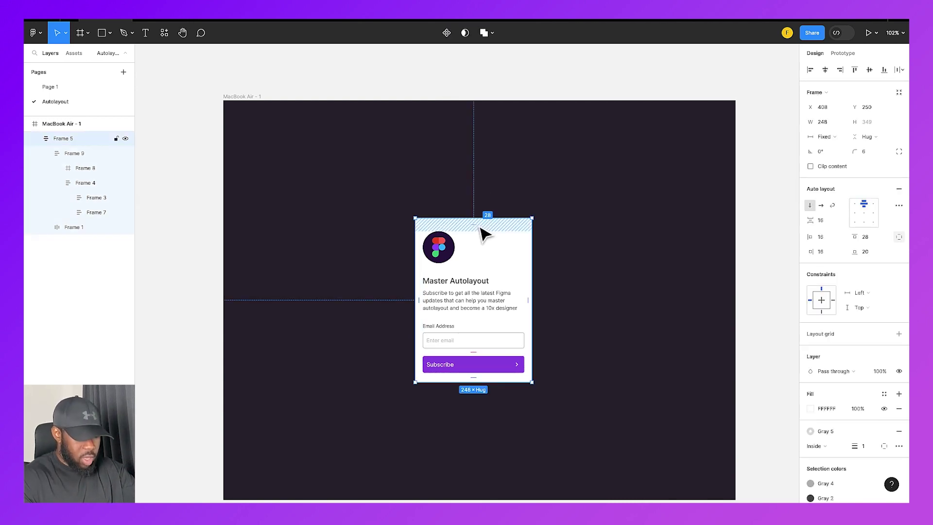
{"action": "scroll", "coordinate": [485, 233], "scroll_direction": "right", "scroll_amount": 15}
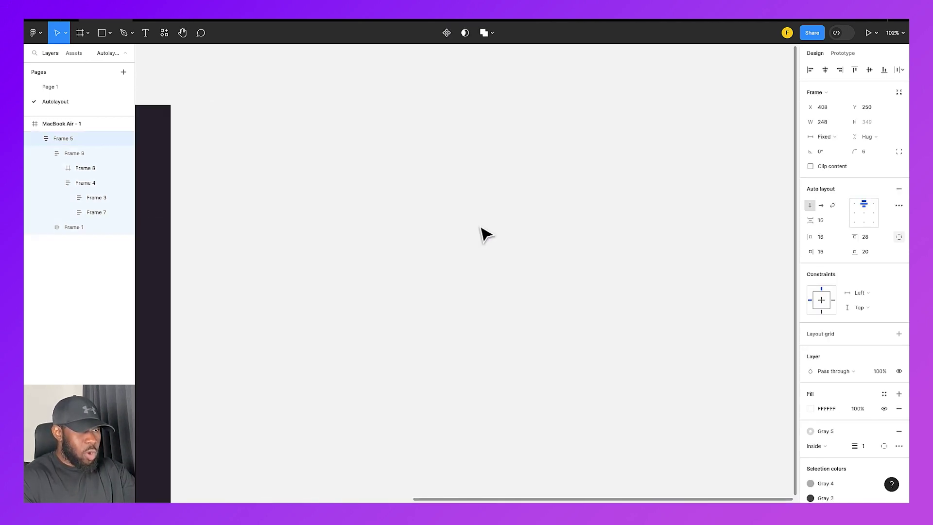
{"action": "left_click", "coordinate": [486, 235]}
{"action": "key", "text": "ctrl+v"}
{"action": "scroll", "coordinate": [511, 266], "scroll_direction": "up", "scroll_amount": 5}
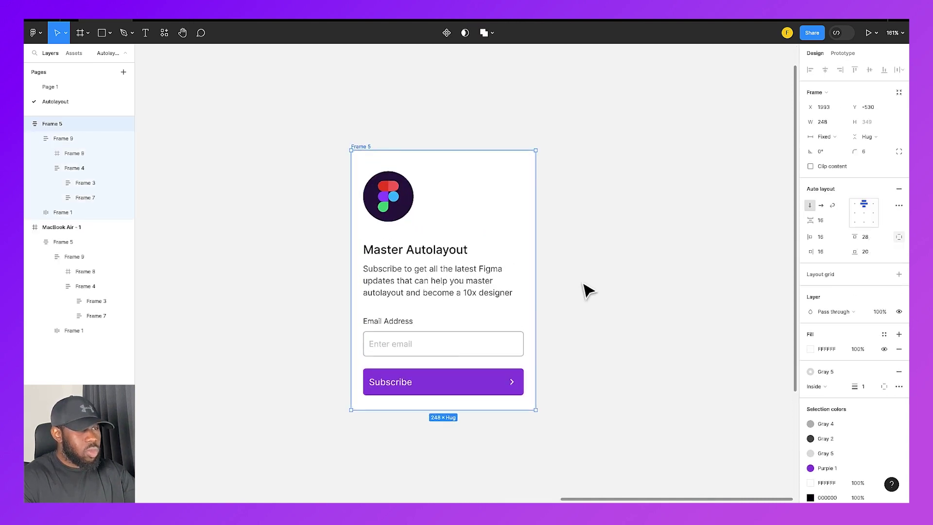
{"action": "left_click", "coordinate": [586, 291]}
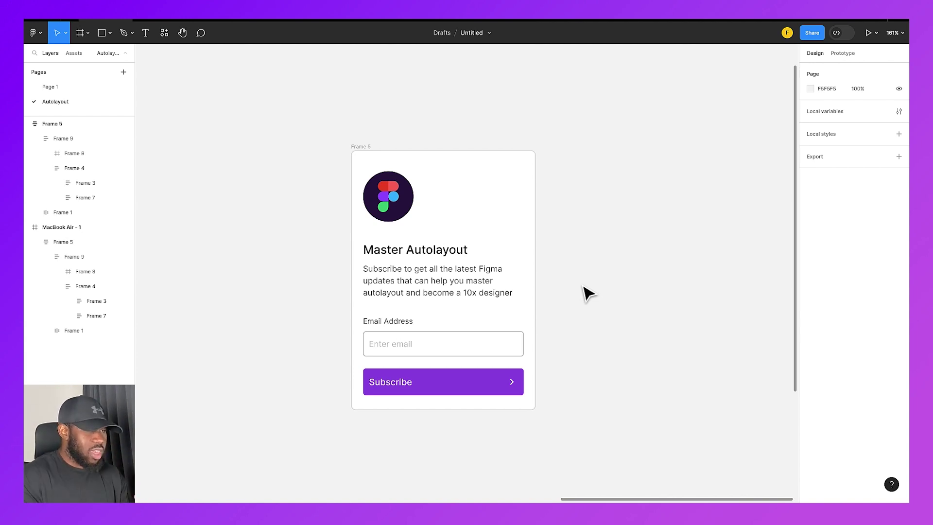
- Examine the copied card's nesting by selecting its outer frame, content group, logo, text group, email field and Subscribe button
{"action": "left_click", "coordinate": [536, 212]}
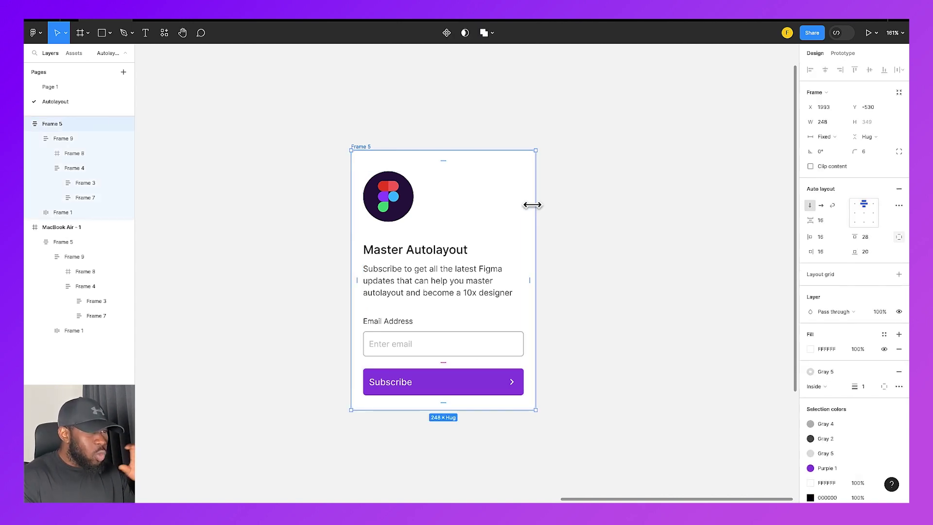
{"action": "left_click", "coordinate": [462, 211]}
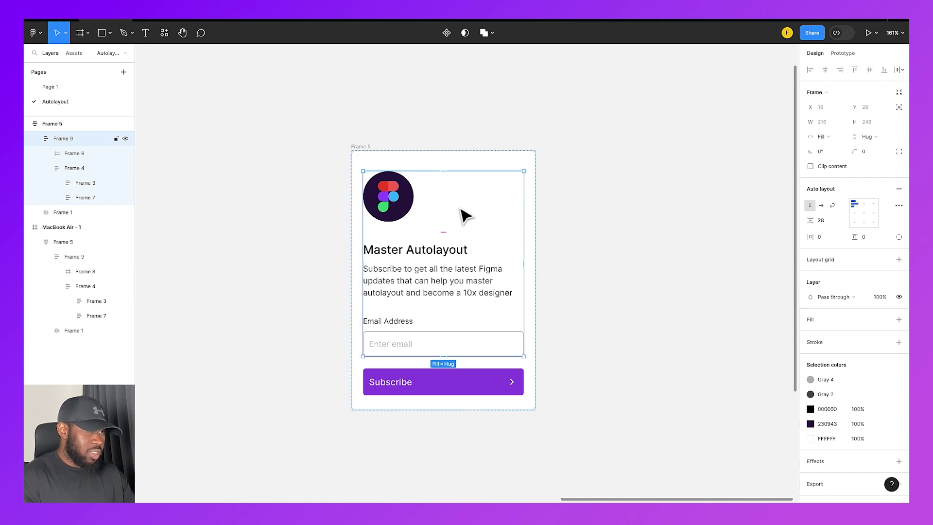
{"action": "left_click", "coordinate": [457, 385]}
{"action": "left_click", "coordinate": [569, 362]}
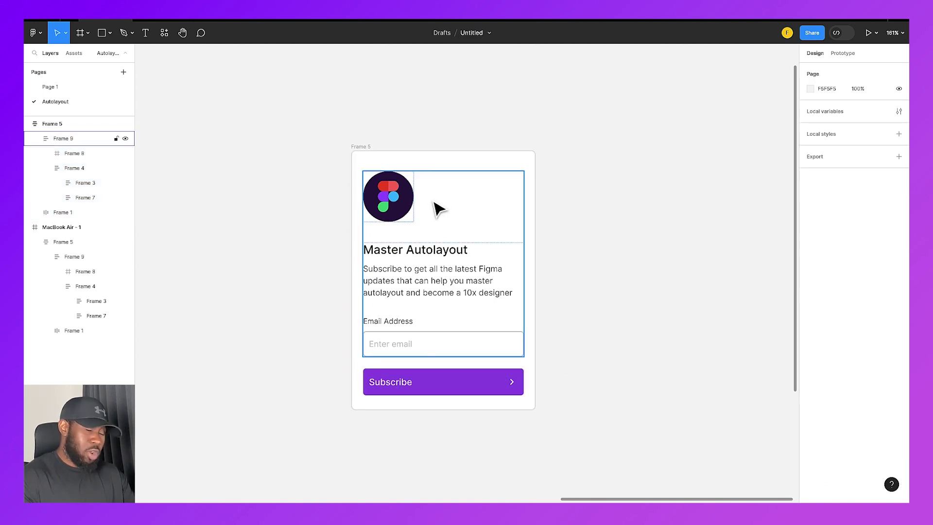
{"action": "double_click", "coordinate": [393, 204]}
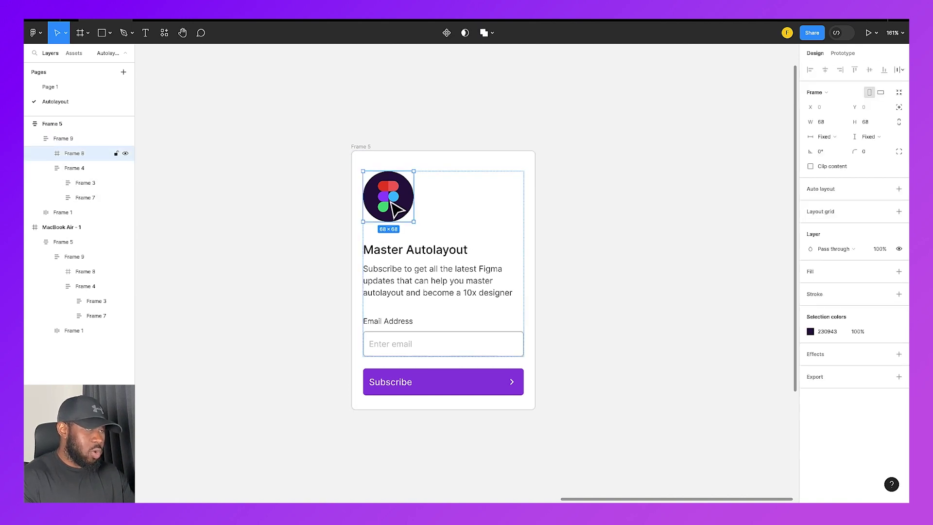
{"action": "left_click", "coordinate": [412, 273]}
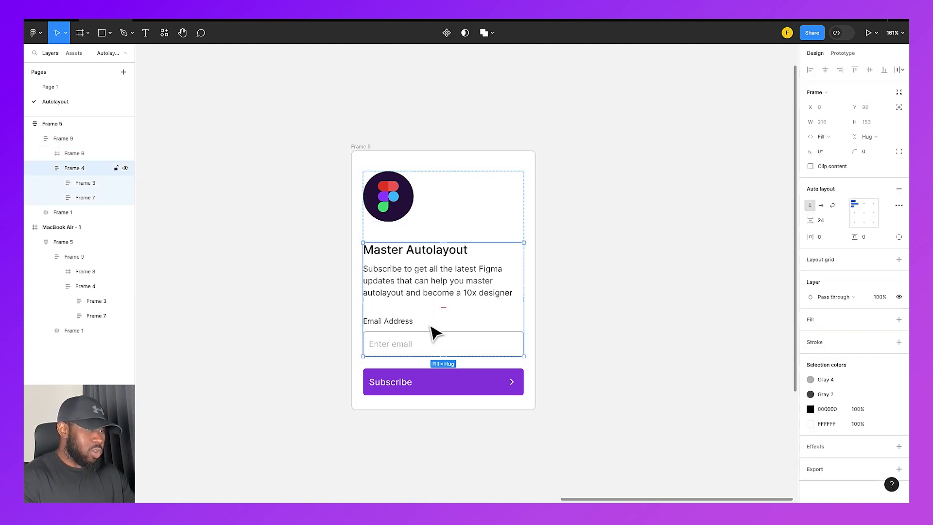
{"action": "left_click", "coordinate": [448, 392]}
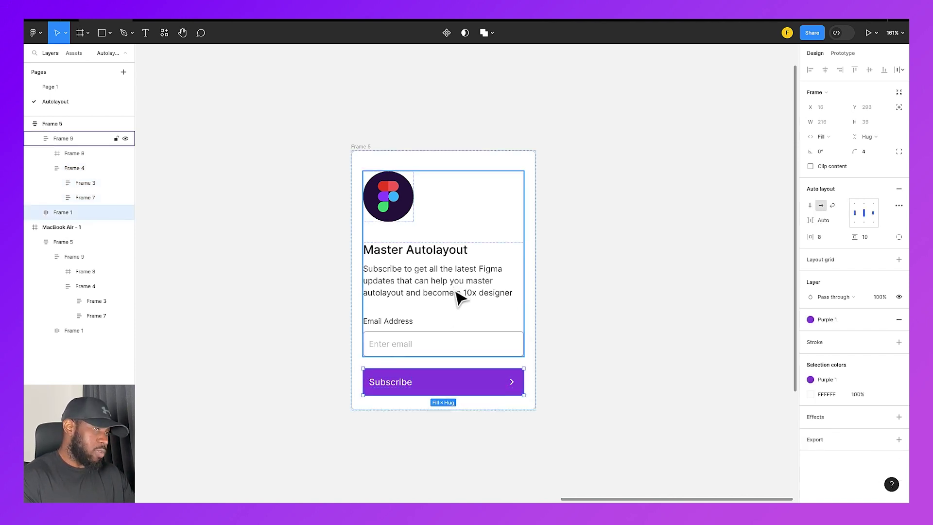
{"action": "left_click", "coordinate": [406, 209]}
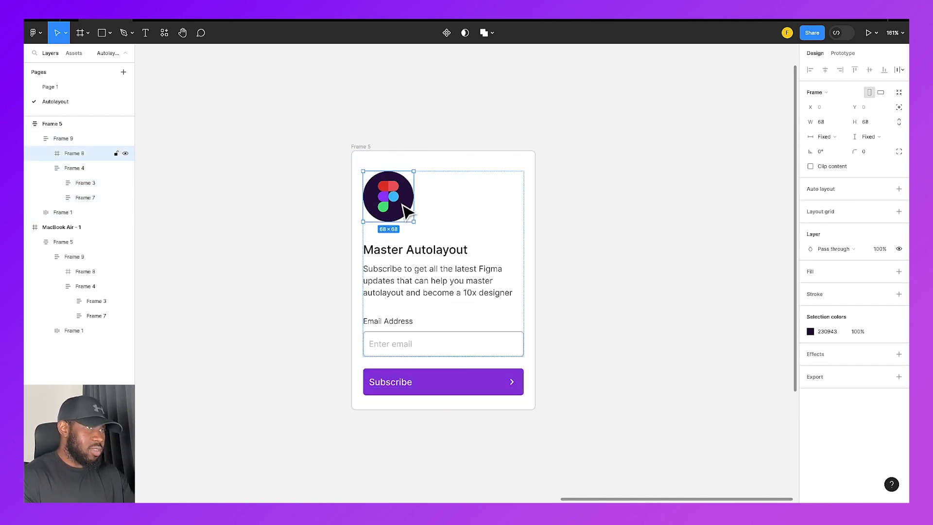
{"action": "left_click", "coordinate": [422, 271]}
{"action": "left_click", "coordinate": [423, 335]}
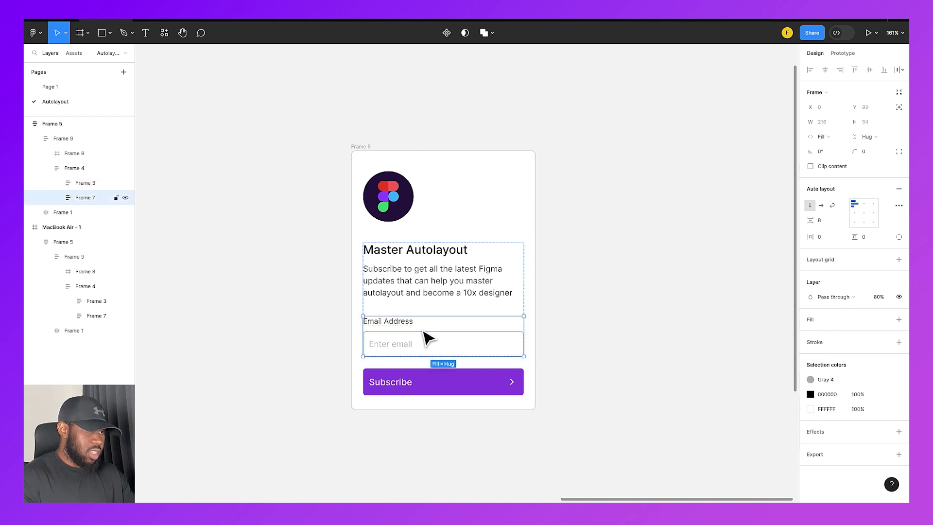
{"action": "left_click", "coordinate": [434, 386]}
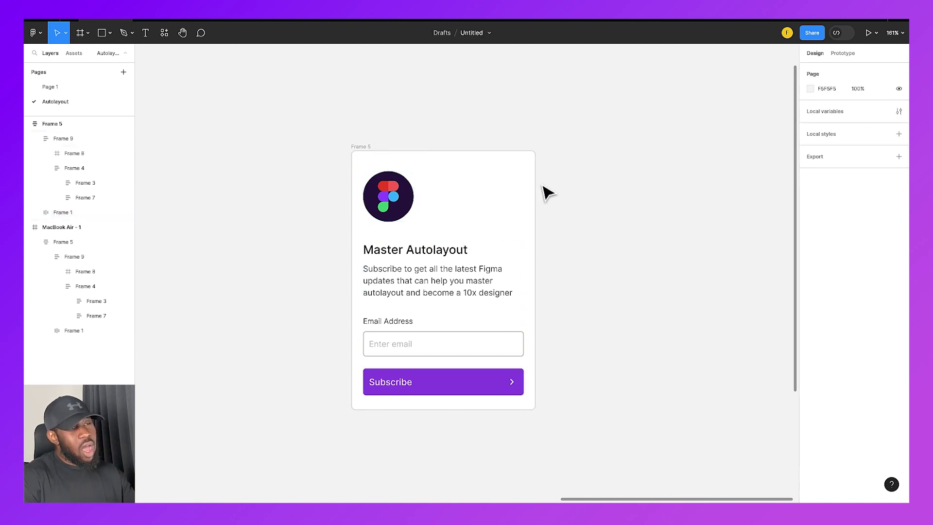
- Compare the card's outer frame with its two direct children, the content group and the Subscribe button, and inspect the text-and-field group
{"action": "left_click", "coordinate": [534, 170]}
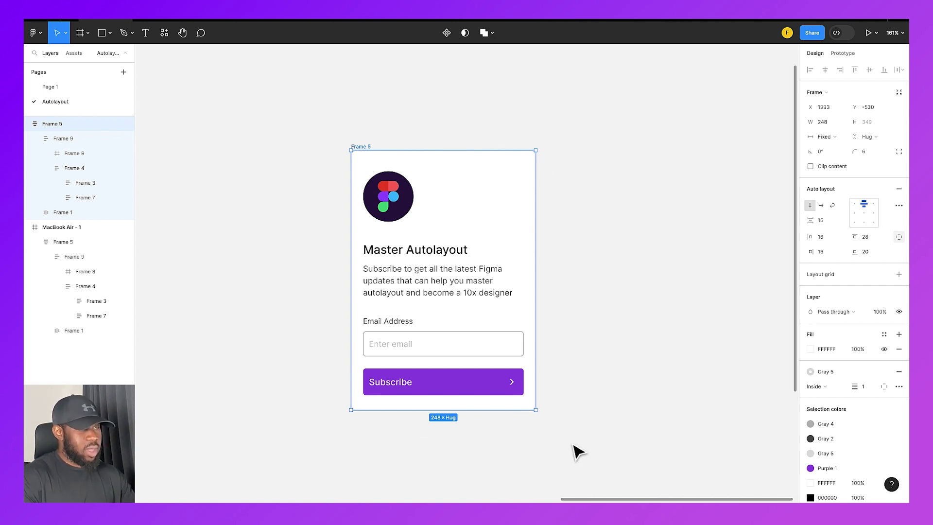
{"action": "left_click", "coordinate": [475, 248]}
{"action": "left_click", "coordinate": [472, 382]}
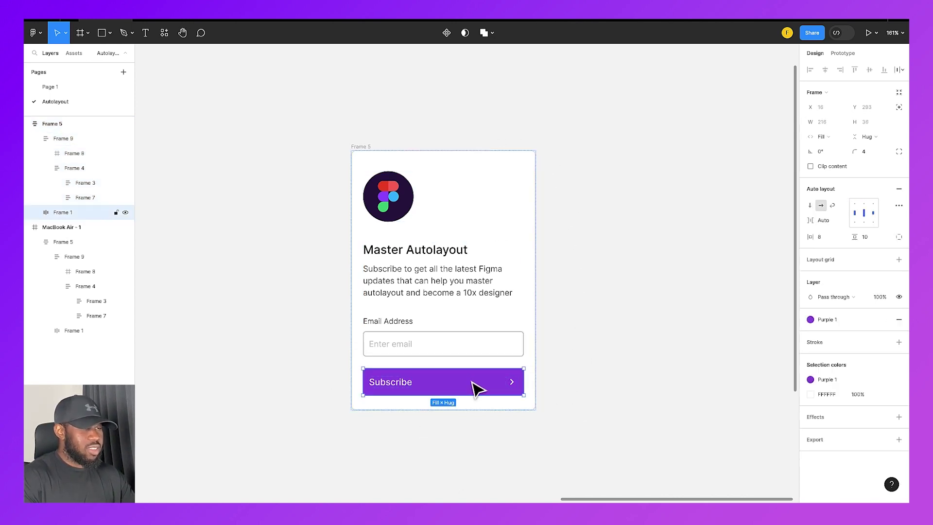
{"action": "left_click", "coordinate": [483, 277]}
{"action": "left_click", "coordinate": [566, 283]}
{"action": "left_click", "coordinate": [500, 198]}
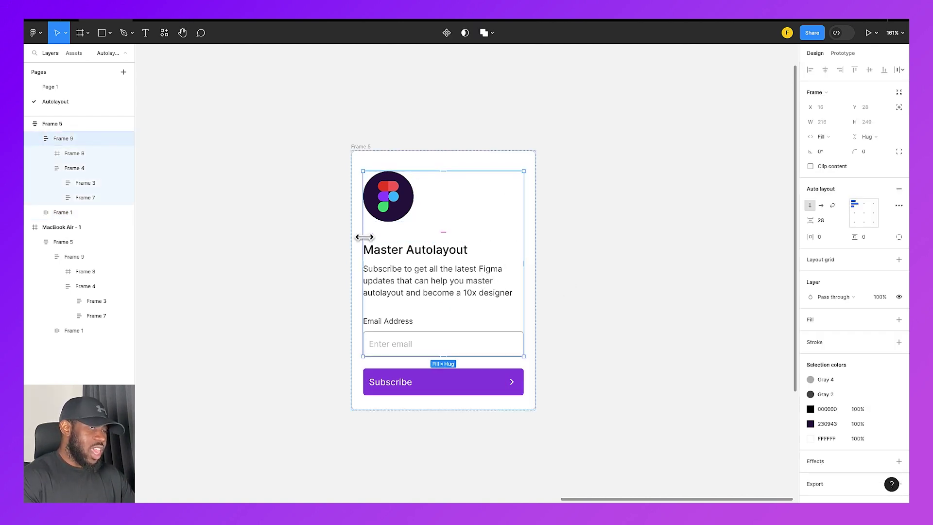
{"action": "double_click", "coordinate": [485, 292]}
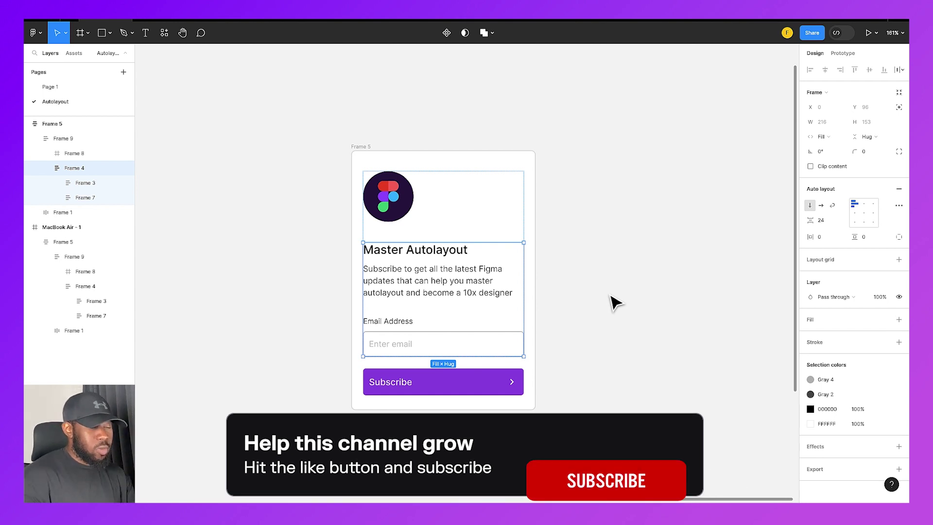
{"action": "left_click", "coordinate": [603, 307]}
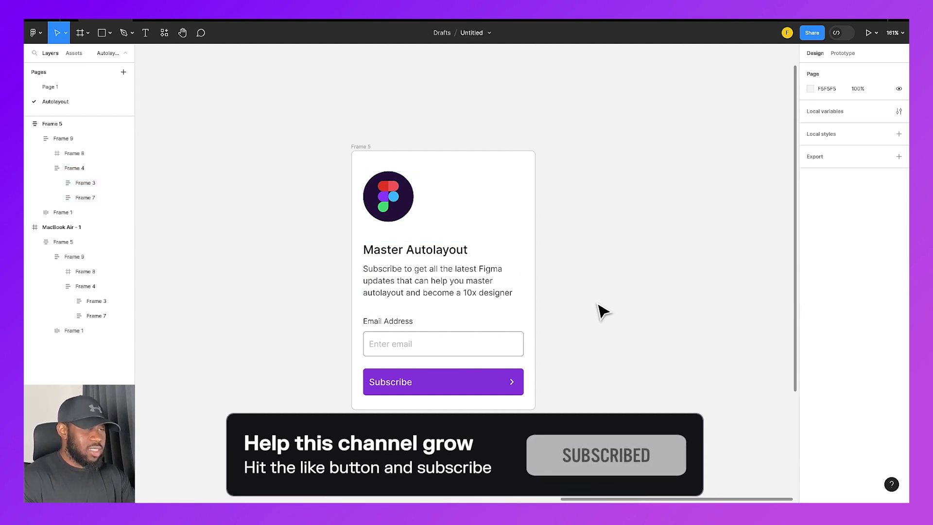
- Add a text layer reading "Subscribe" on the empty canvas beside the copied card
{"action": "scroll", "coordinate": [601, 310], "scroll_direction": "right", "scroll_amount": 5}
{"action": "scroll", "coordinate": [603, 311], "scroll_direction": "left", "scroll_amount": 5}
{"action": "scroll", "coordinate": [602, 311], "scroll_direction": "down", "scroll_amount": 1}
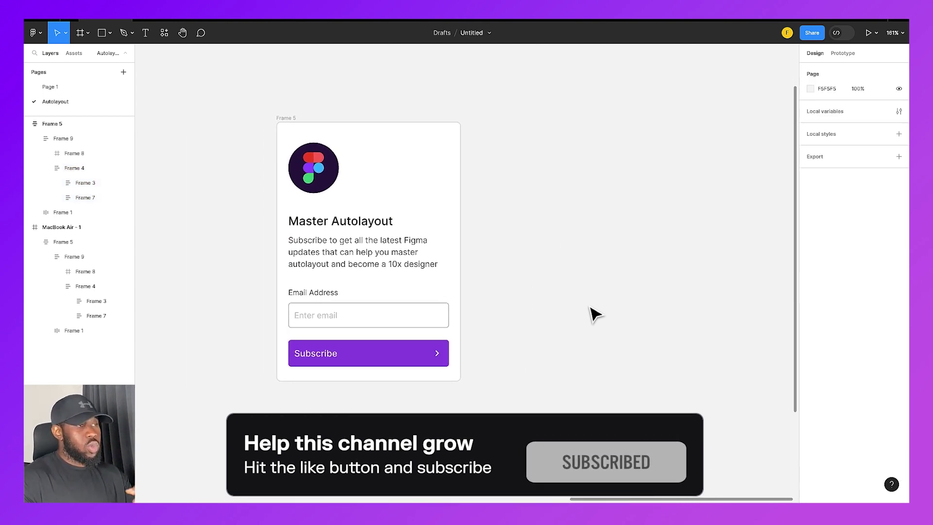
{"action": "left_click", "coordinate": [407, 133]}
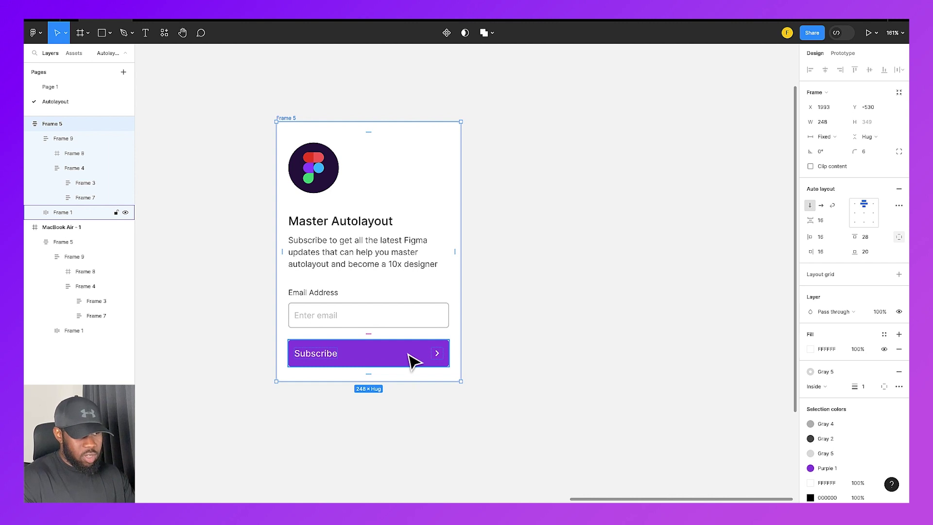
{"action": "scroll", "coordinate": [408, 353], "scroll_direction": "right", "scroll_amount": 10}
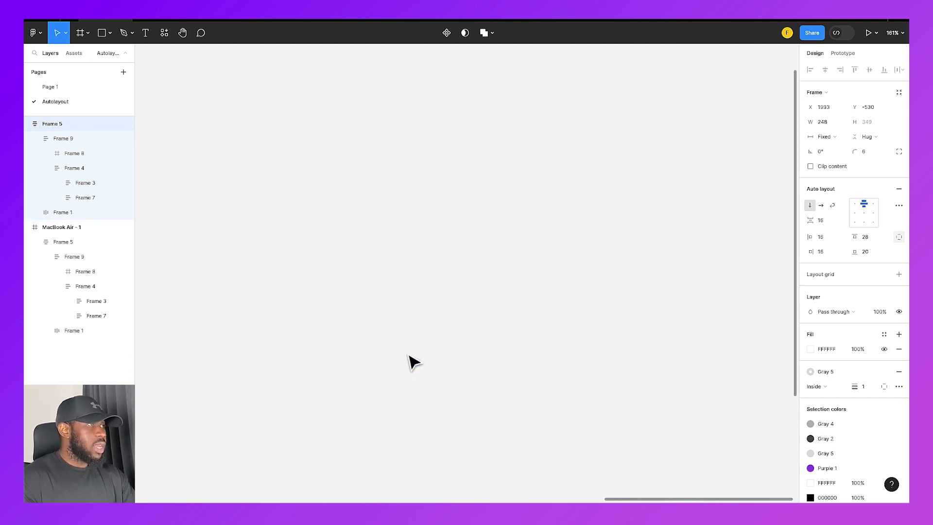
{"action": "left_click", "coordinate": [144, 34]}
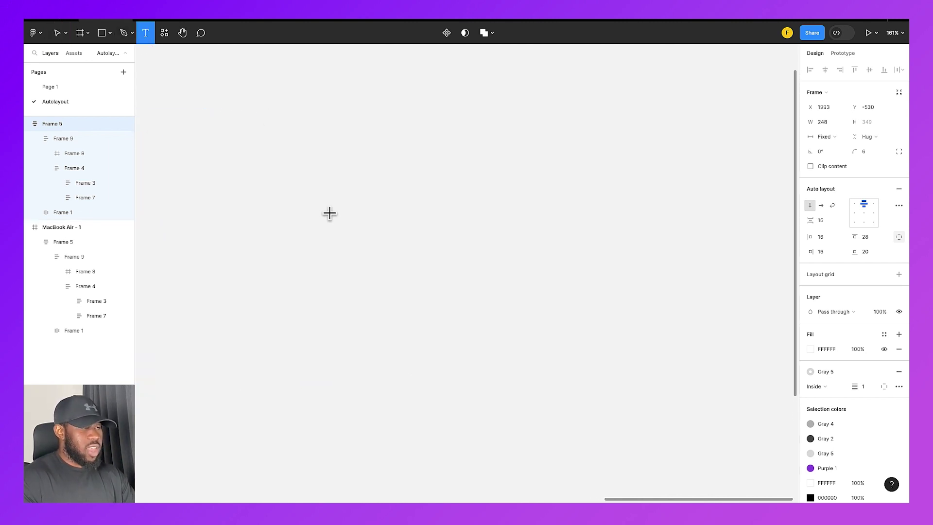
{"action": "left_click", "coordinate": [356, 271]}
{"action": "type", "text": "Subs"}
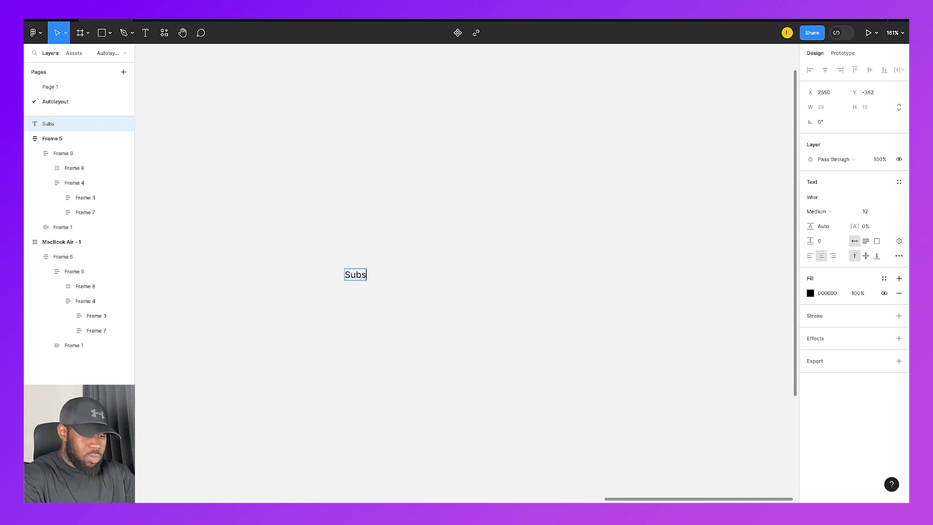
{"action": "type", "text": "cribe"}
{"action": "left_click", "coordinate": [396, 305]}
- Wrap the new "Subscribe" text in an auto layout frame
{"action": "left_click", "coordinate": [356, 275]}
{"action": "scroll", "coordinate": [356, 281], "scroll_direction": "up", "scroll_amount": 5}
{"action": "left_click", "coordinate": [439, 292]}
{"action": "left_click", "coordinate": [432, 270]}
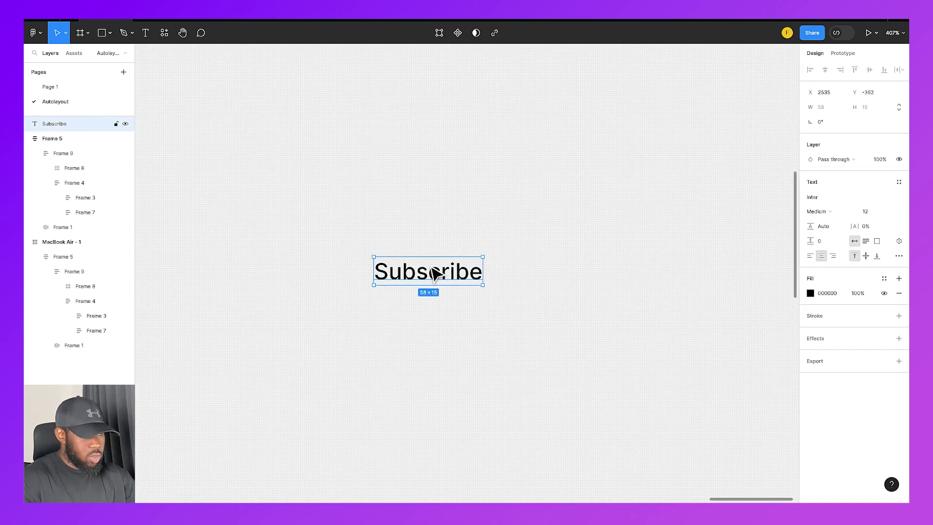
{"action": "key", "text": "shift+a"}
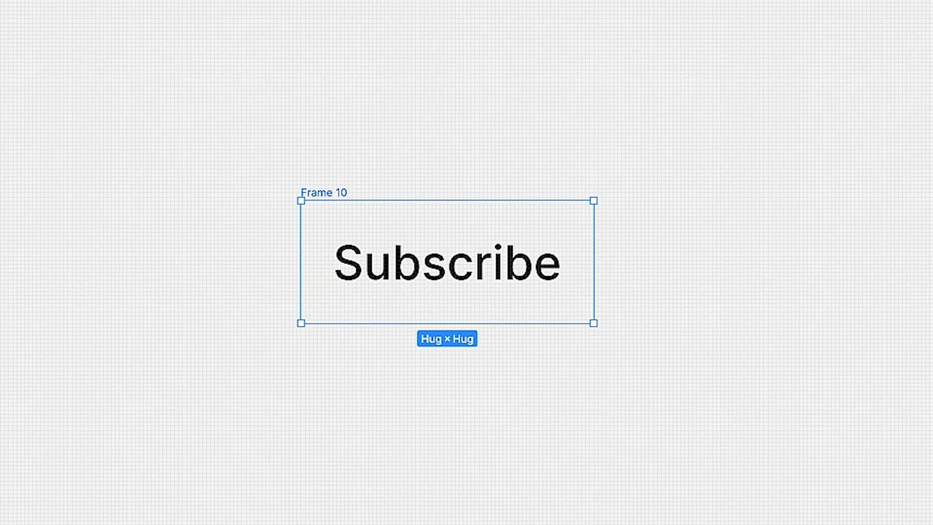
- Set the "Subscribe" auto layout frame's horizontal padding to 16 and vertical padding to 10
{"action": "left_click", "coordinate": [799, 237]}
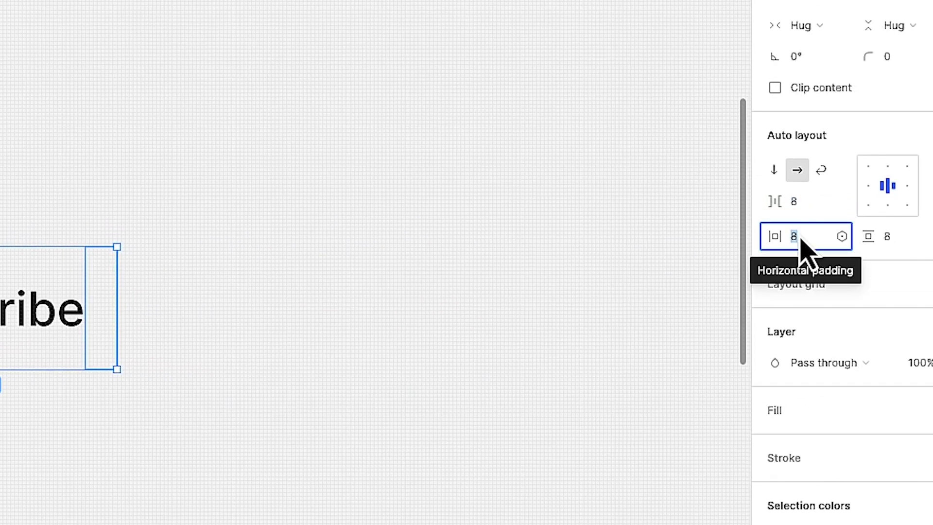
{"action": "type", "text": "16"}
{"action": "key", "text": "Return"}
{"action": "left_click", "coordinate": [906, 243]}
{"action": "type", "text": "10"}
{"action": "key", "text": "Return"}
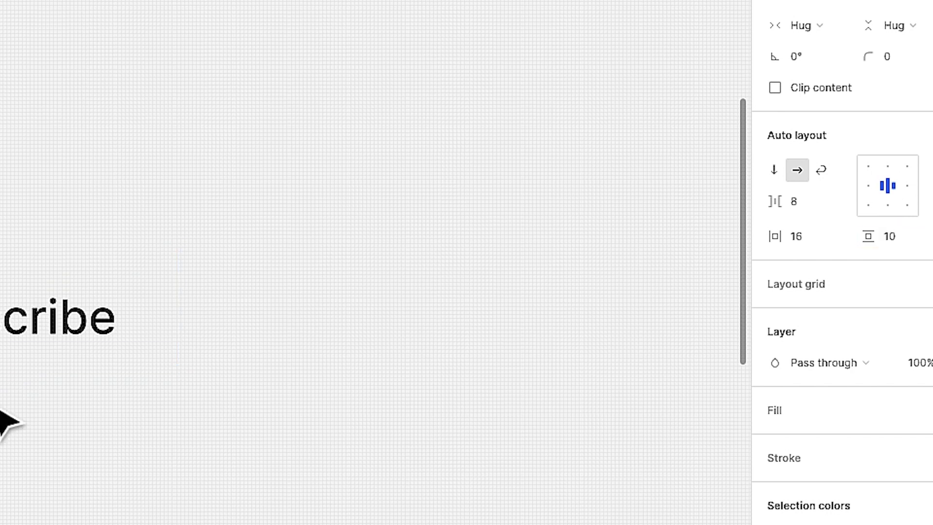
{"action": "left_click", "coordinate": [11, 469]}
- Add a purple fill (BC19BF) to the "Subscribe" frame
{"action": "left_click", "coordinate": [149, 316]}
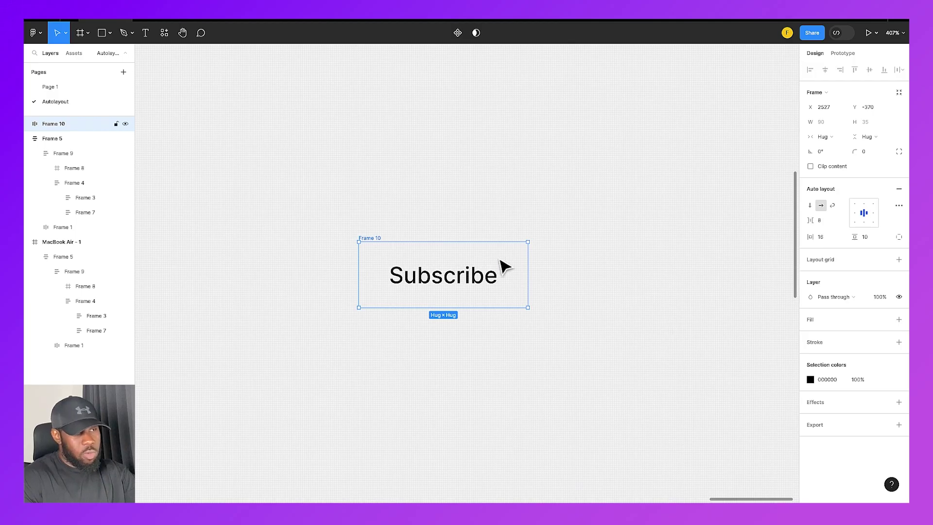
{"action": "left_click", "coordinate": [897, 320]}
{"action": "left_click", "coordinate": [810, 334]}
{"action": "left_click", "coordinate": [761, 390]}
{"action": "left_click", "coordinate": [776, 389]}
{"action": "mouse_move", "coordinate": [780, 345]}
{"action": "left_mouse_down"}
{"action": "mouse_move", "coordinate": [776, 318]}
{"action": "mouse_move", "coordinate": [773, 334]}
{"action": "left_mouse_up"}
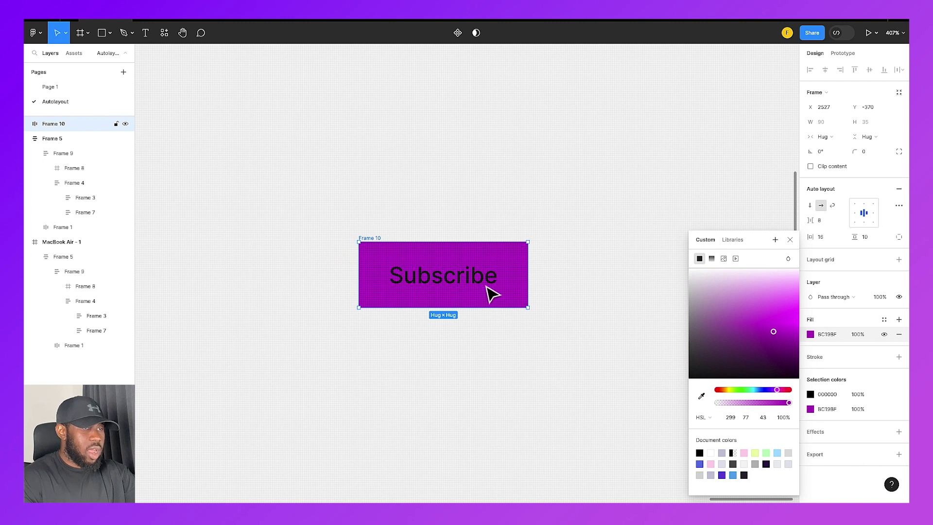
- Change the color of the "Subscribe" text inside the purple frame to white (FFFFFF)
{"action": "double_click", "coordinate": [467, 277]}
{"action": "left_click", "coordinate": [810, 308]}
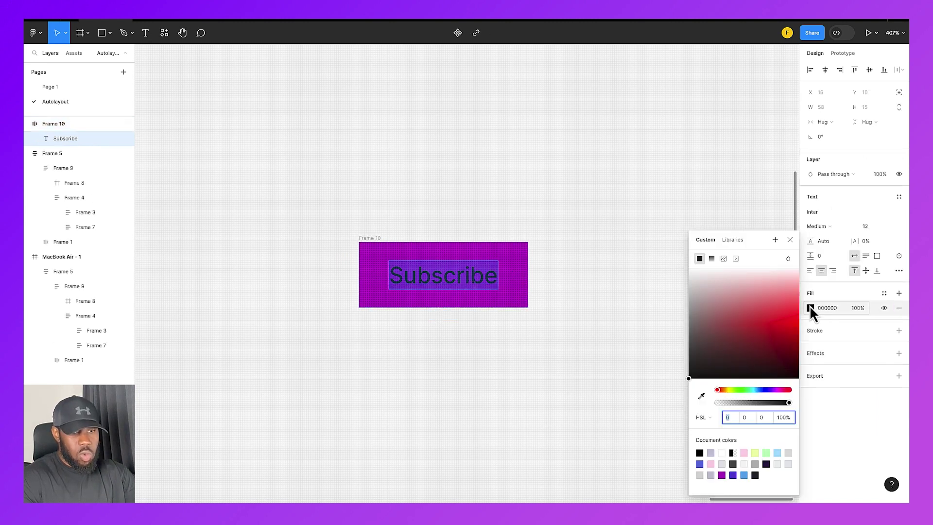
{"action": "left_click_drag", "start_coordinate": [713, 294], "coordinate": [631, 249]}
{"action": "left_click", "coordinate": [631, 245]}
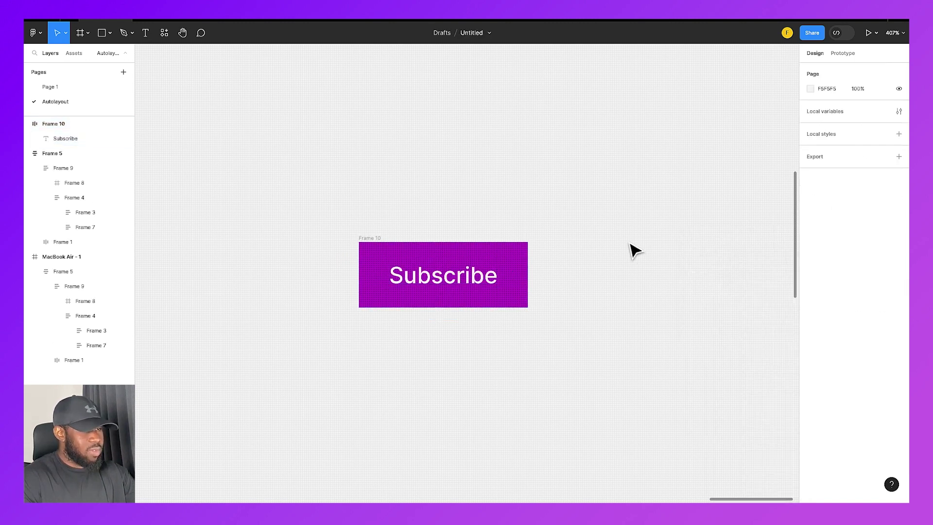
- Test the frame's hug sizing by extending its label to "Subscribe Now now" and restoring it to "Subscribe"
{"action": "double_click", "coordinate": [473, 277]}
{"action": "key", "text": "Right"}
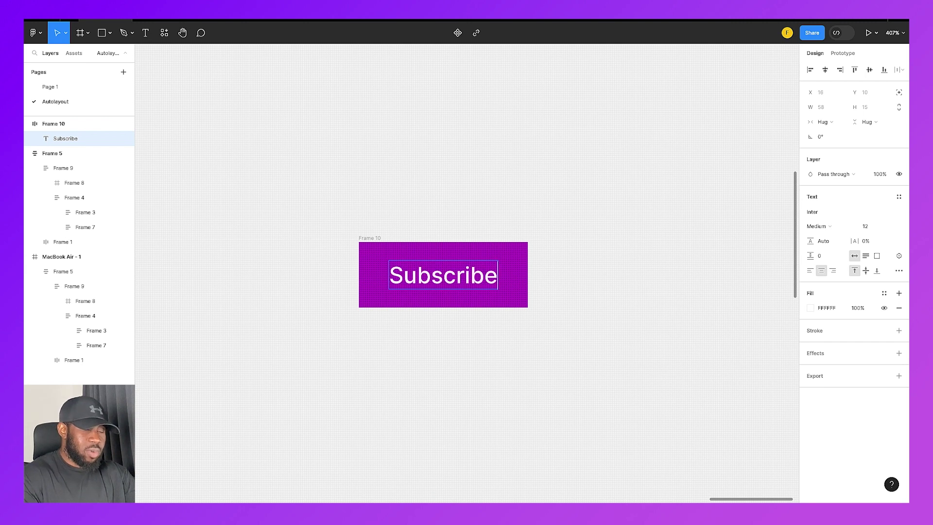
{"action": "type", "text": "Now"}
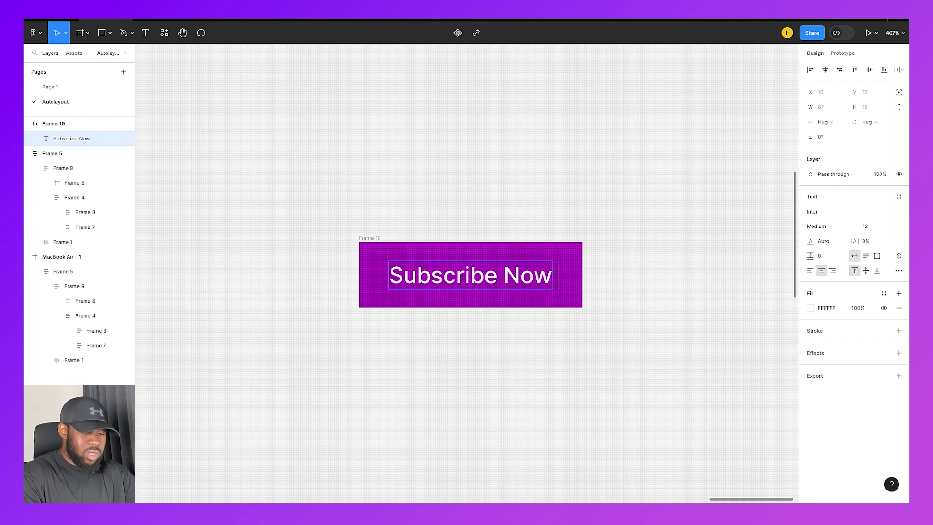
{"action": "type", "text": " now now"}
{"action": "key", "text": "BackSpace"}
{"action": "key", "text": "BackSpace"}
{"action": "key", "text": "BackSpace"}
{"action": "key", "text": "BackSpace"}
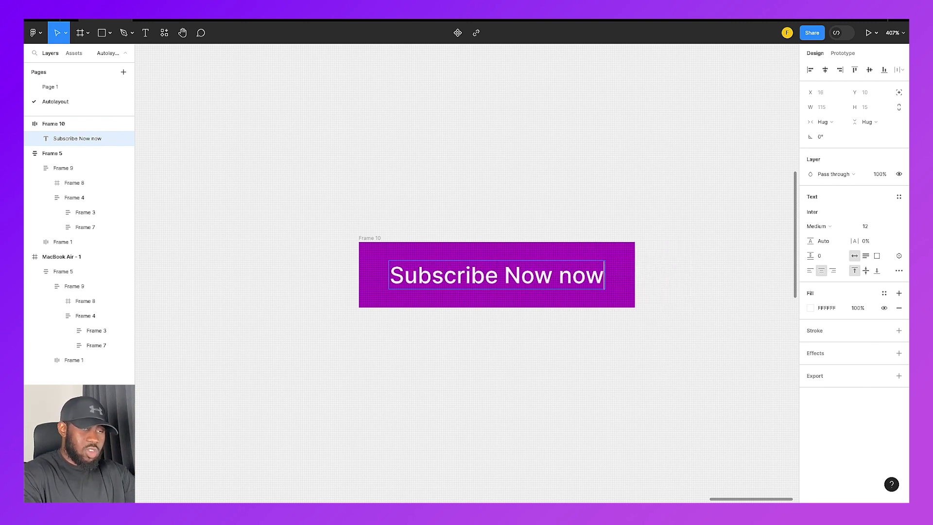
{"action": "key", "text": "BackSpace"}
{"action": "key", "text": "BackSpace"}
{"action": "key", "text": "BackSpace"}
{"action": "key", "text": "BackSpace"}
{"action": "key", "text": "BackSpace"}
{"action": "key", "text": "BackSpace"}
{"action": "key", "text": "BackSpace"}
{"action": "key", "text": "BackSpace"}
{"action": "key", "text": "Escape"}
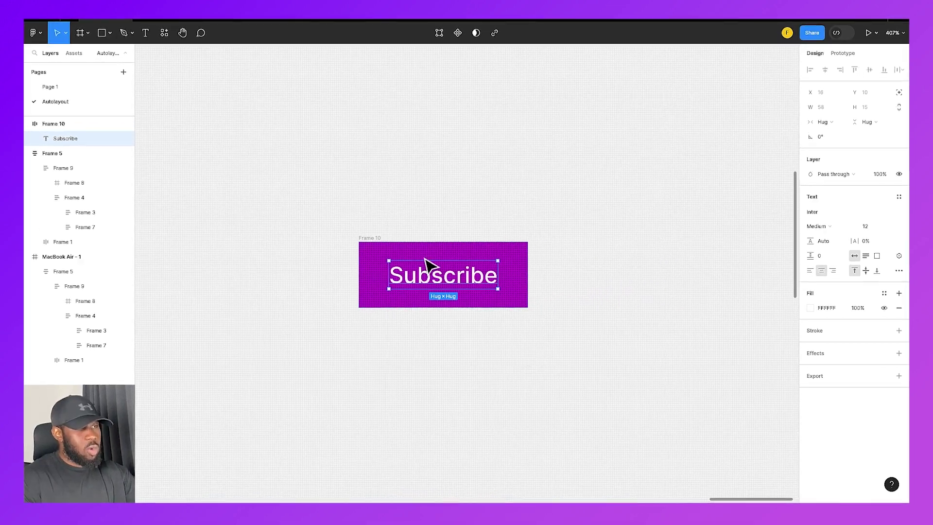
- Round the corners of the purple "Subscribe" frame with a radius of 6
{"action": "left_click", "coordinate": [393, 213]}
{"action": "left_click", "coordinate": [377, 239]}
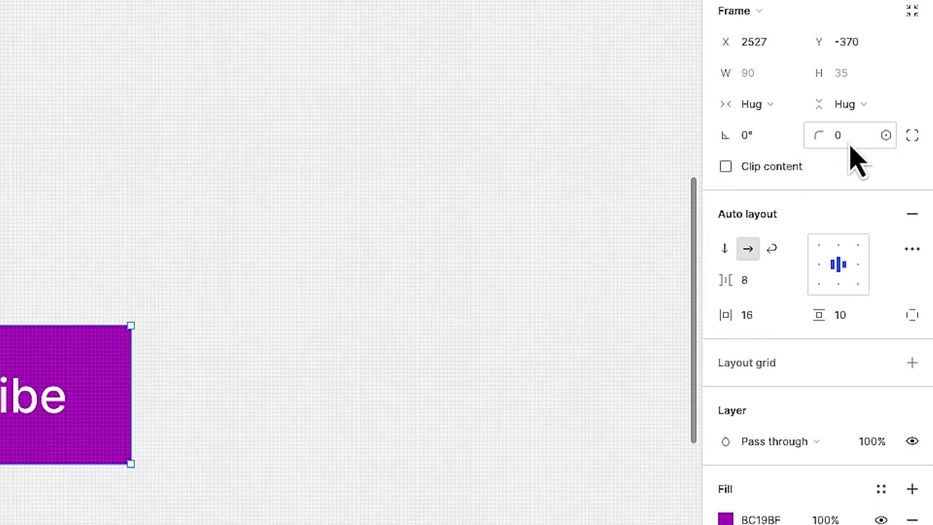
{"action": "left_click", "coordinate": [853, 139]}
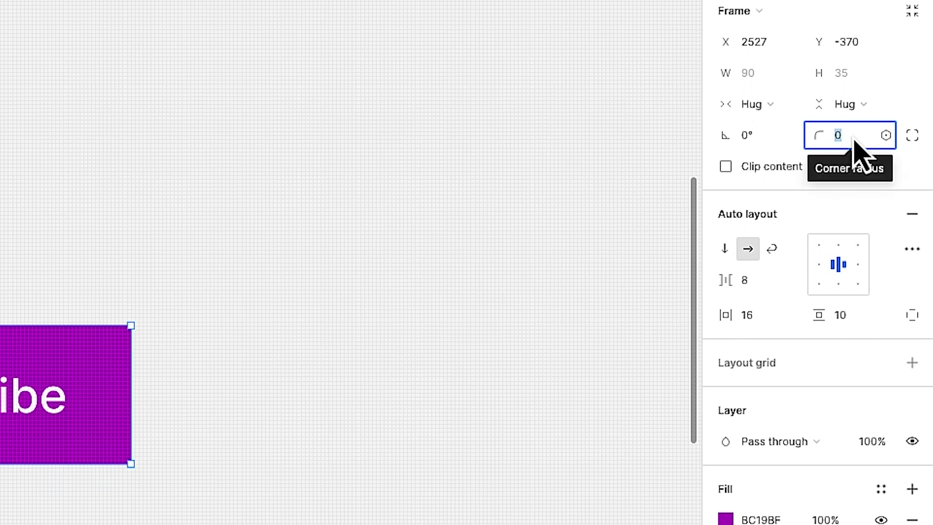
{"action": "type", "text": "6"}
{"action": "key", "text": "Return"}
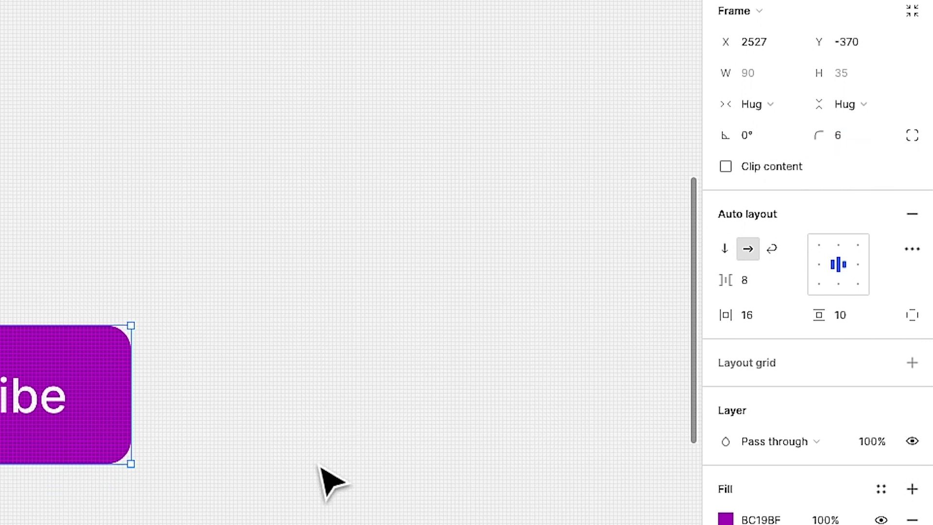
{"action": "left_click", "coordinate": [317, 495]}
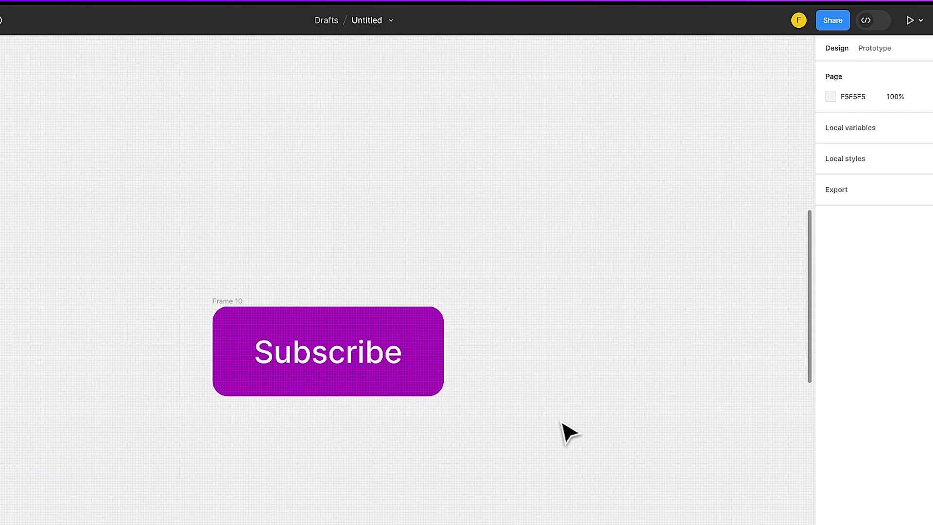
- Rename the purple "Subscribe" frame as "Button"
{"action": "left_click", "coordinate": [244, 305]}
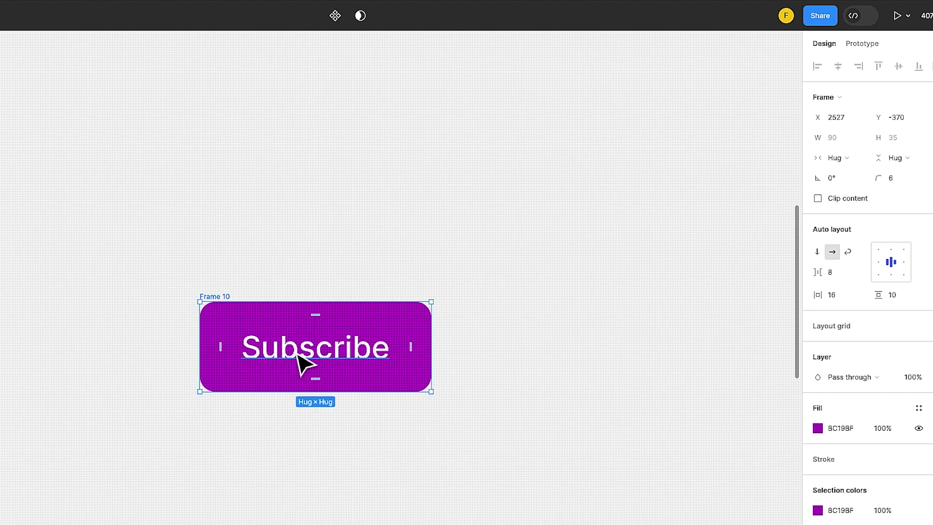
{"action": "double_click", "coordinate": [206, 296]}
{"action": "type", "text": "Button"}
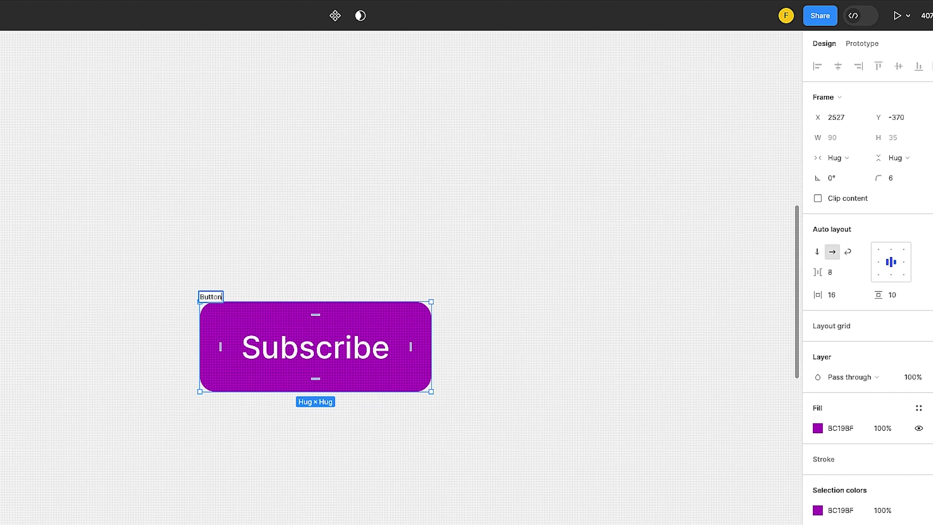
{"action": "left_click", "coordinate": [398, 475]}
- Try a fixed width of 200 on the Button frame and return its width to hug contents
{"action": "left_click", "coordinate": [208, 306]}
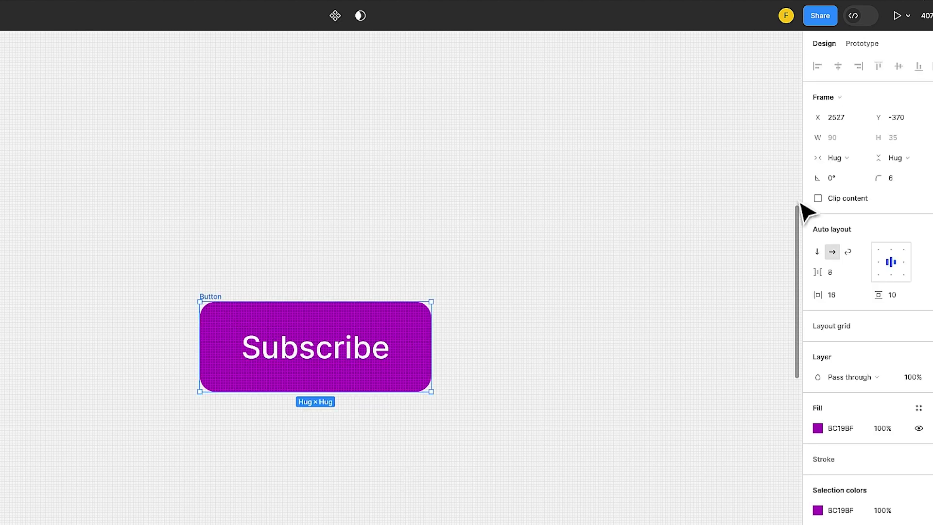
{"action": "left_click", "coordinate": [840, 159]}
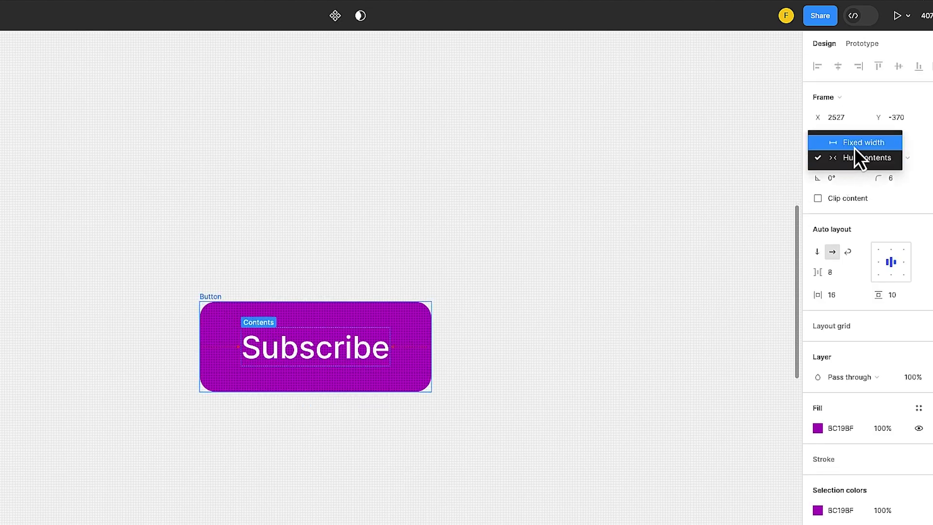
{"action": "left_click", "coordinate": [855, 144]}
{"action": "left_click", "coordinate": [848, 142]}
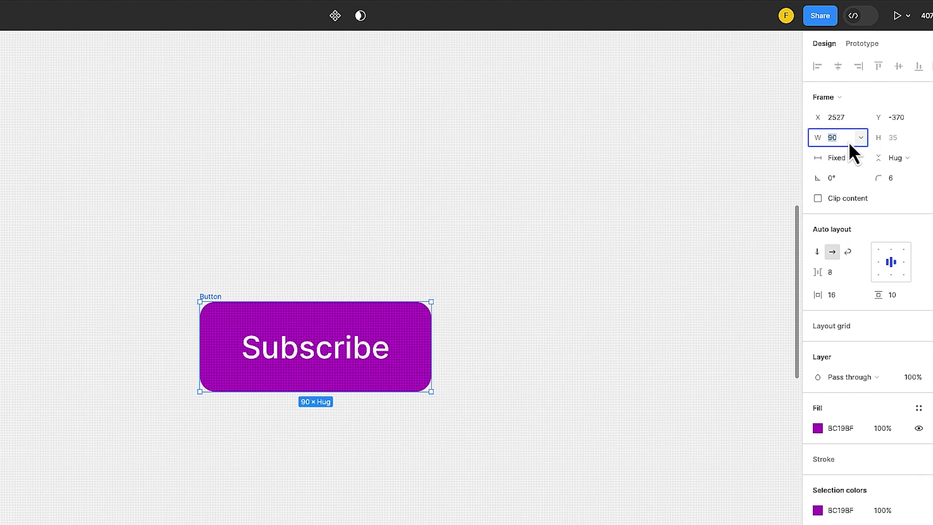
{"action": "type", "text": "200"}
{"action": "key", "text": "Return"}
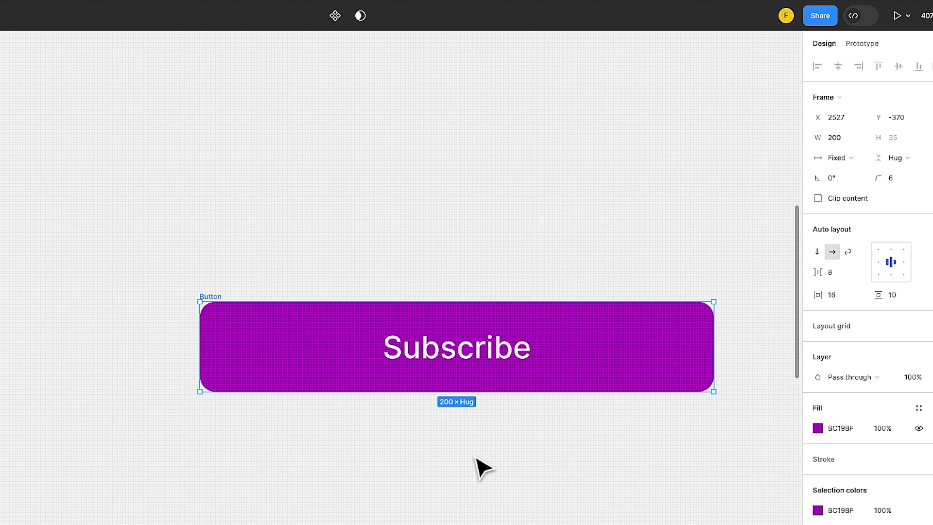
{"action": "left_click", "coordinate": [853, 152]}
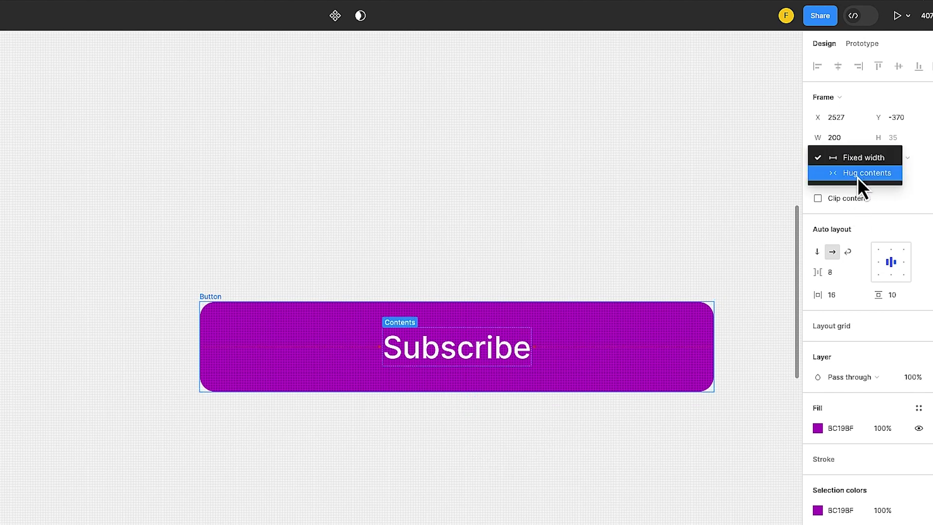
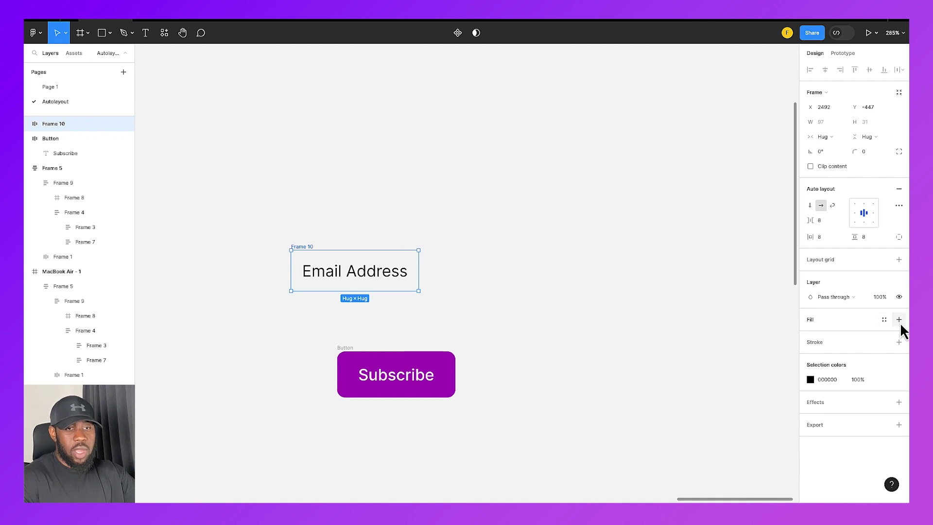
- Add a white fill to the "Email Address" auto layout frame
{"action": "left_click", "coordinate": [898, 320]}
{"action": "left_click", "coordinate": [810, 335]}
{"action": "left_click_drag", "start_coordinate": [762, 322], "coordinate": [637, 250]}
{"action": "left_click", "coordinate": [642, 252]}
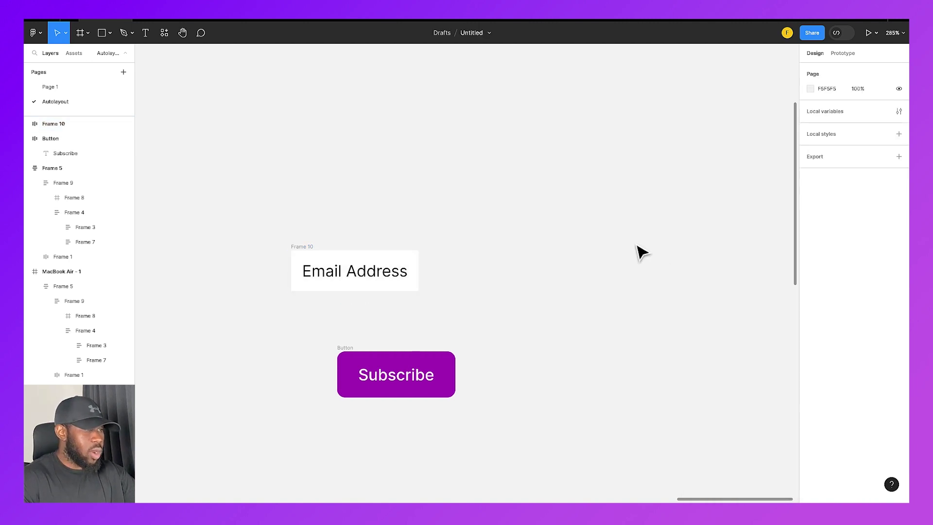
- Set the vertical padding of the "Email Address" frame to 10
{"action": "left_click", "coordinate": [314, 253]}
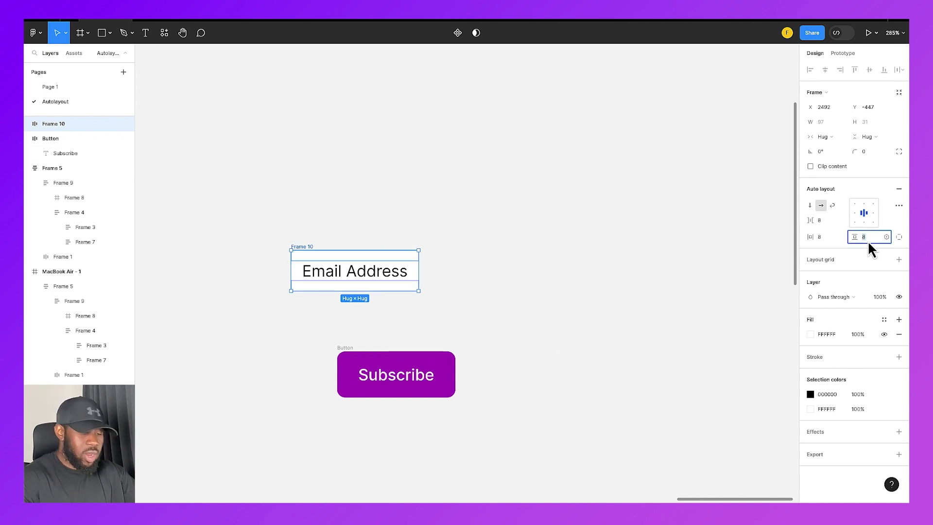
{"action": "key", "text": "Return"}
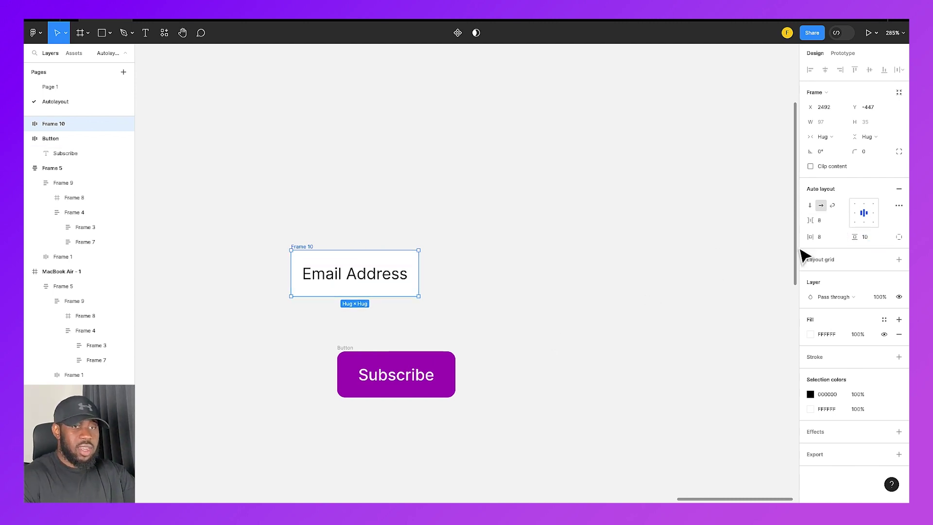
{"action": "left_click", "coordinate": [548, 334]}
- Line up the "Email Address" frame with the Subscribe button's left edge and give it a fixed width of 260
{"action": "left_click", "coordinate": [320, 258]}
{"action": "left_click_drag", "start_coordinate": [308, 252], "coordinate": [354, 250]}
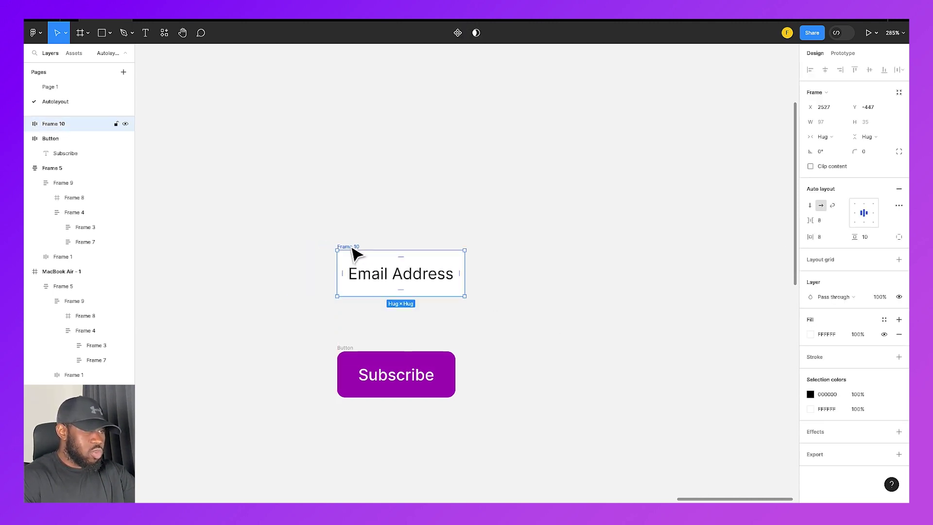
{"action": "left_click", "coordinate": [830, 137]}
{"action": "left_click", "coordinate": [845, 126]}
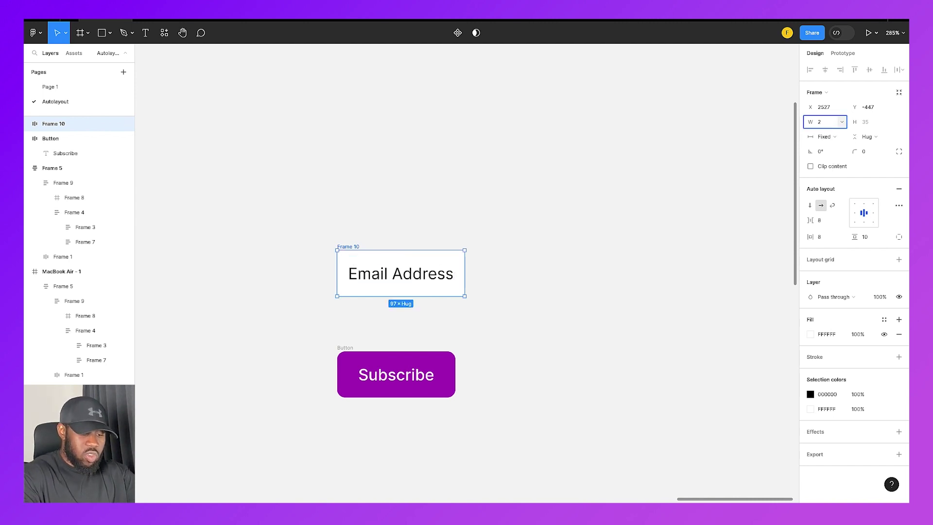
{"action": "key", "text": "Return"}
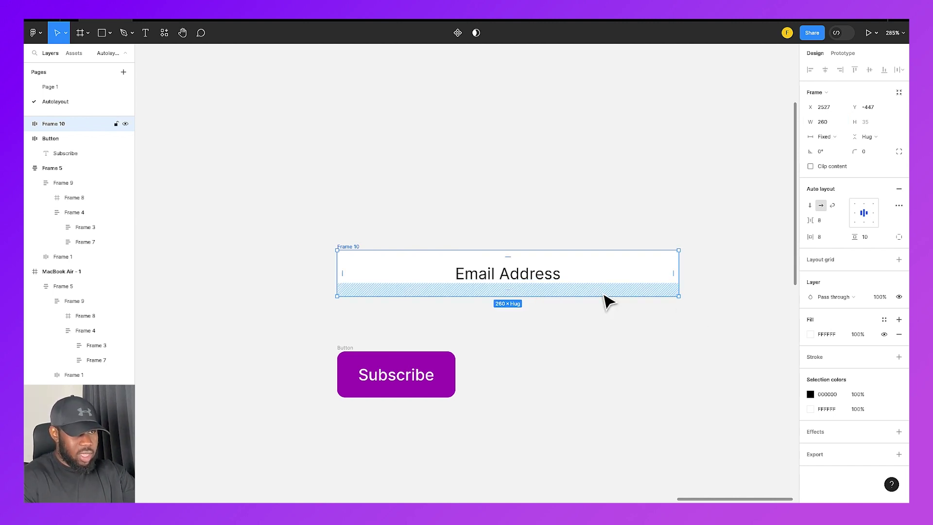
- Align the "Email Address" frame's content to its left center and set the frame's corner radius to 4
{"action": "left_click", "coordinate": [857, 216]}
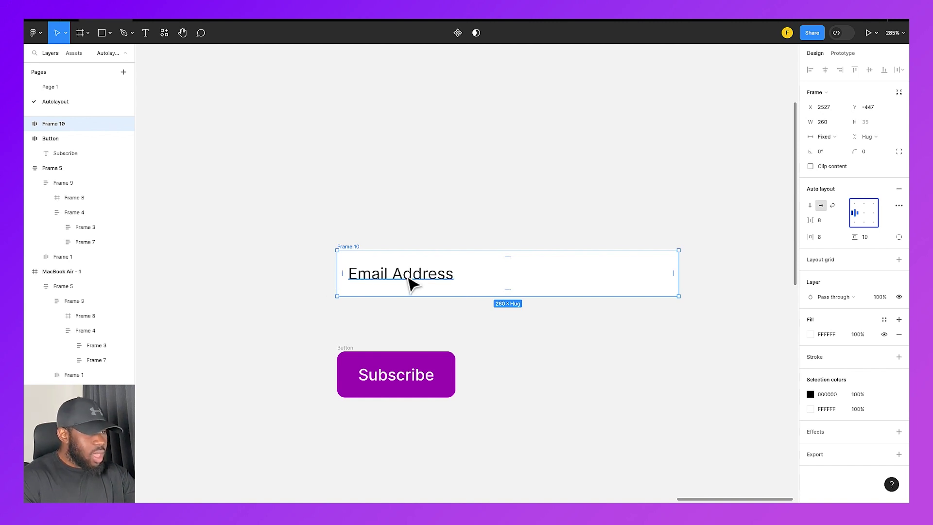
{"action": "left_click", "coordinate": [492, 365]}
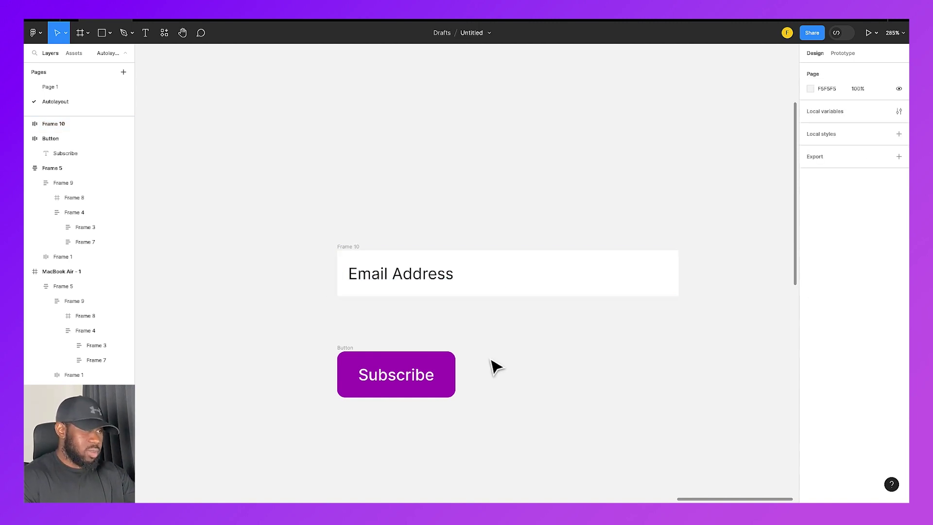
{"action": "left_click", "coordinate": [347, 252]}
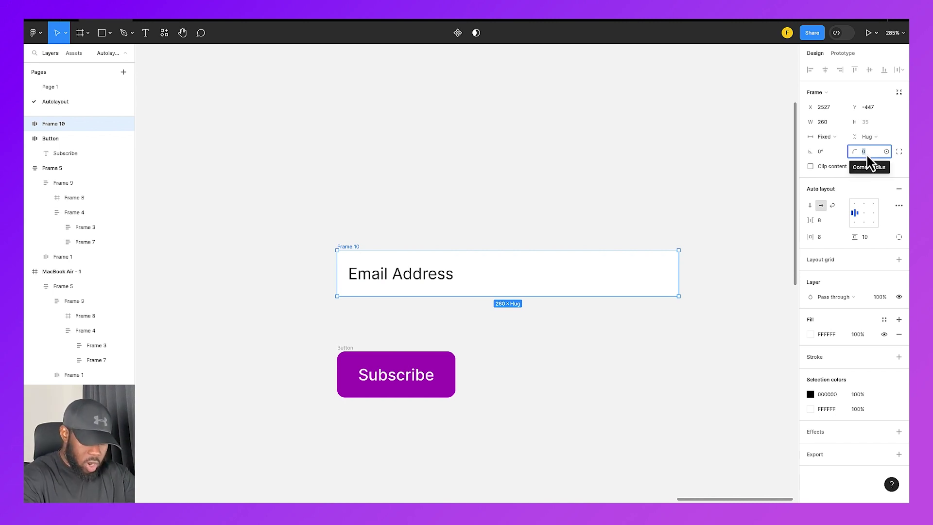
{"action": "key", "text": "Return"}
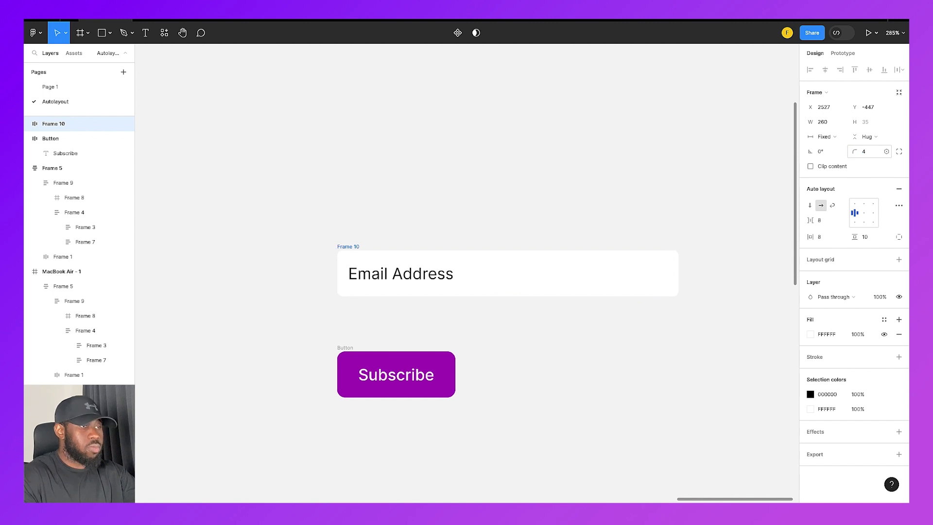
{"action": "left_click", "coordinate": [697, 331]}
- Add a 1 px inside stroke in gray 787878 to the "Email Address" field frame
{"action": "left_click", "coordinate": [359, 258]}
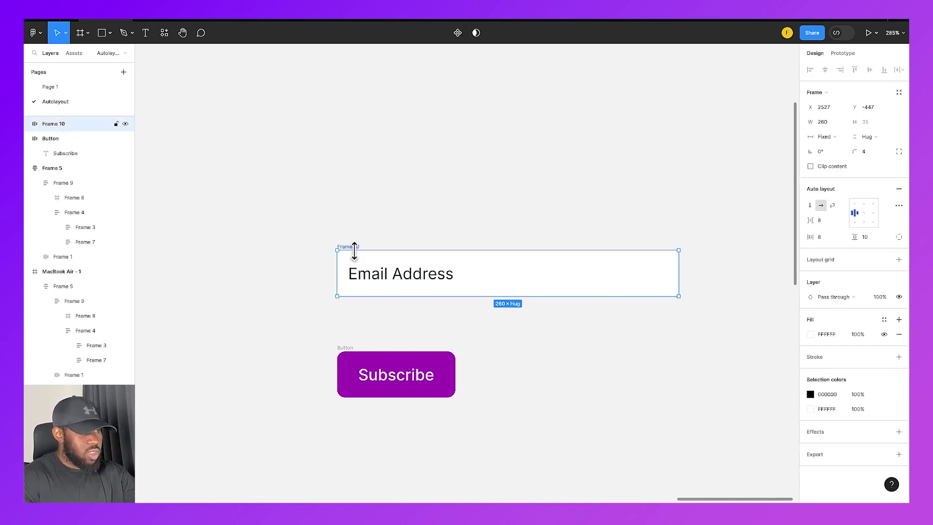
{"action": "left_click", "coordinate": [898, 358]}
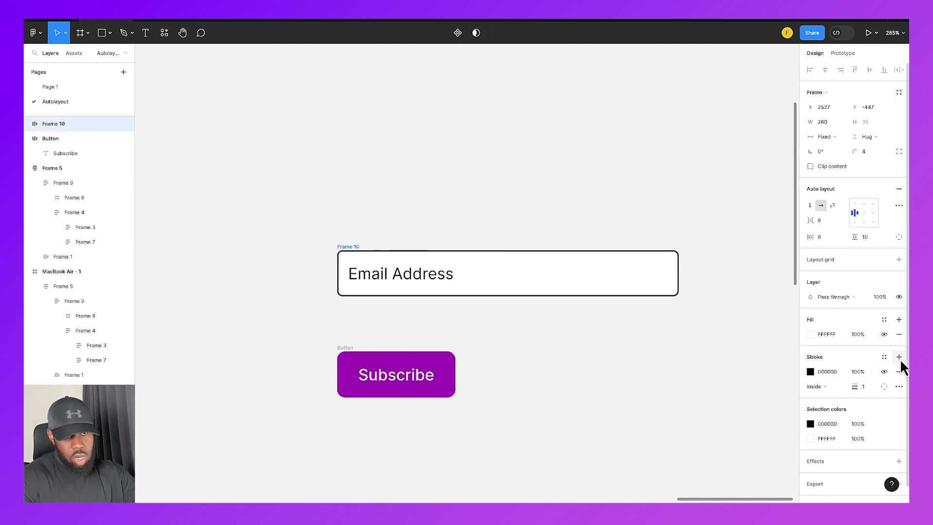
{"action": "left_click", "coordinate": [810, 371]}
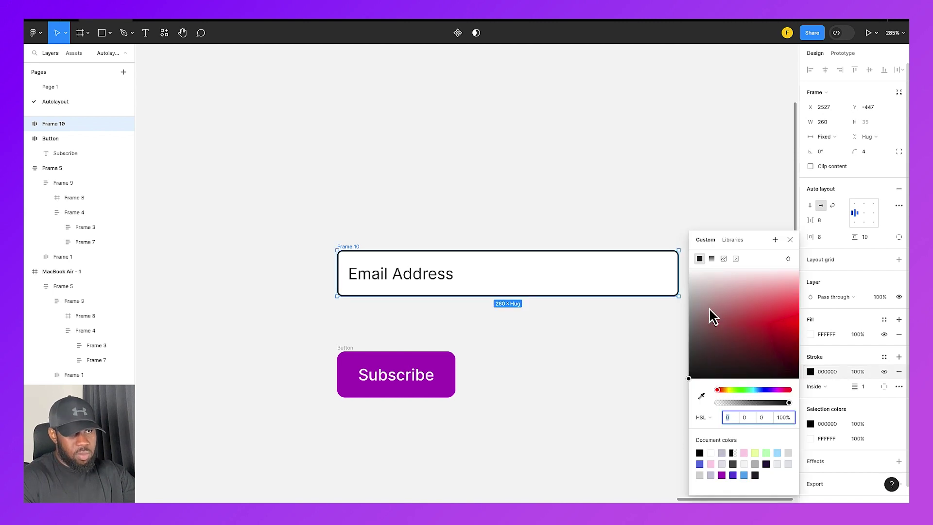
{"action": "left_click", "coordinate": [689, 305]}
{"action": "mouse_move", "coordinate": [685, 314]}
{"action": "left_mouse_down"}
{"action": "mouse_move", "coordinate": [669, 360]}
{"action": "mouse_move", "coordinate": [661, 334]}
{"action": "left_mouse_up"}
{"action": "left_click", "coordinate": [578, 364]}
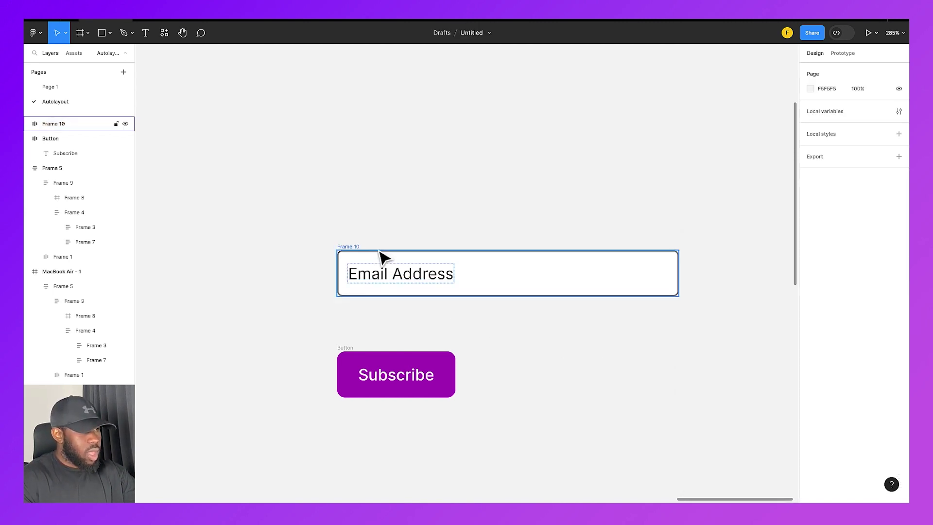
{"action": "left_click", "coordinate": [346, 252]}
- Add an "Email Address" text label just above the field, lined up with the field's left edge
{"action": "left_click", "coordinate": [145, 32]}
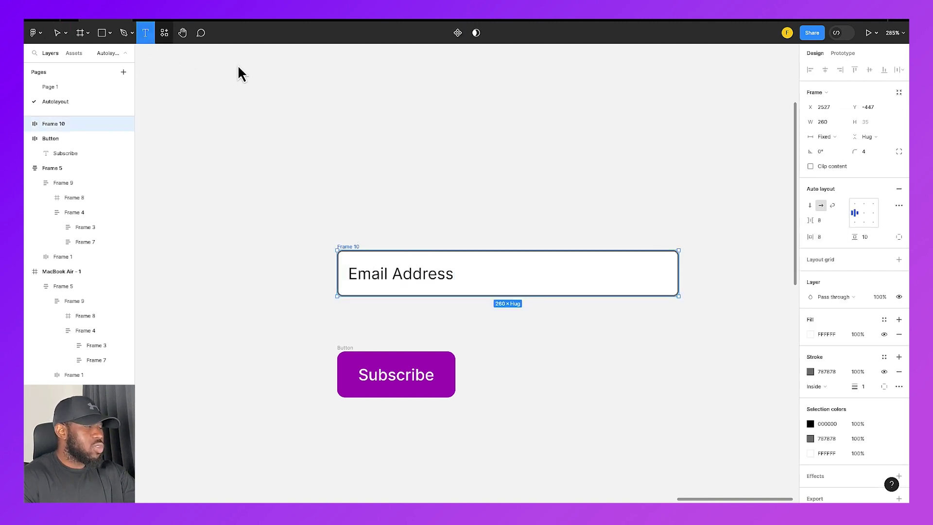
{"action": "left_click", "coordinate": [357, 177]}
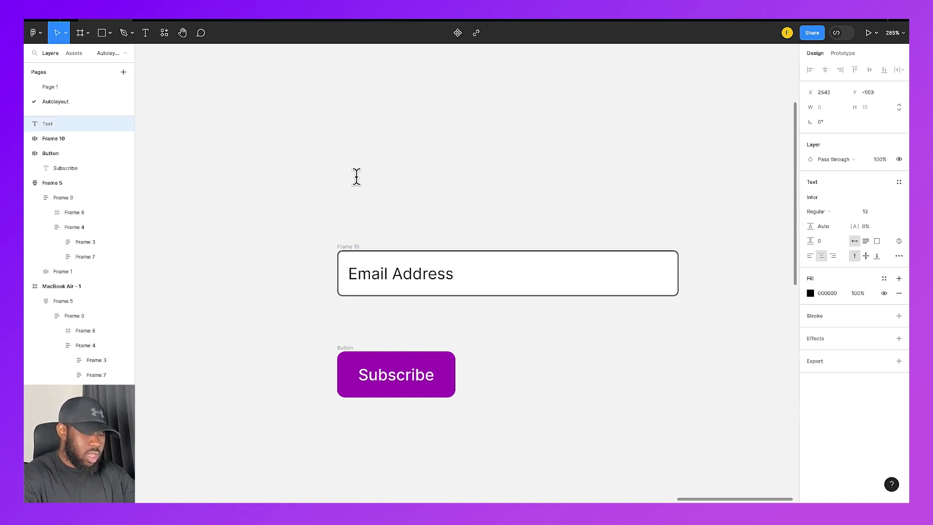
{"action": "type", "text": "e"}
{"action": "key", "text": "BackSpace"}
{"action": "type", "text": "E"}
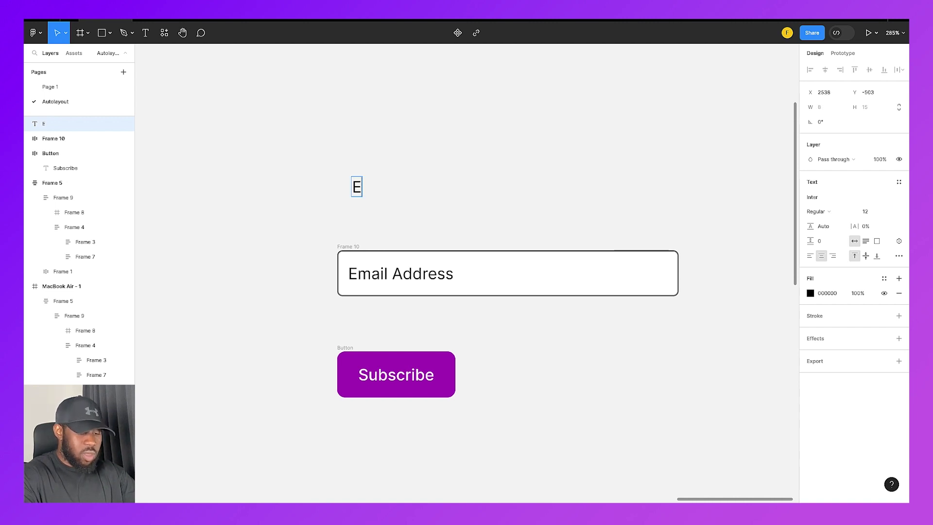
{"action": "type", "text": "mail Address"}
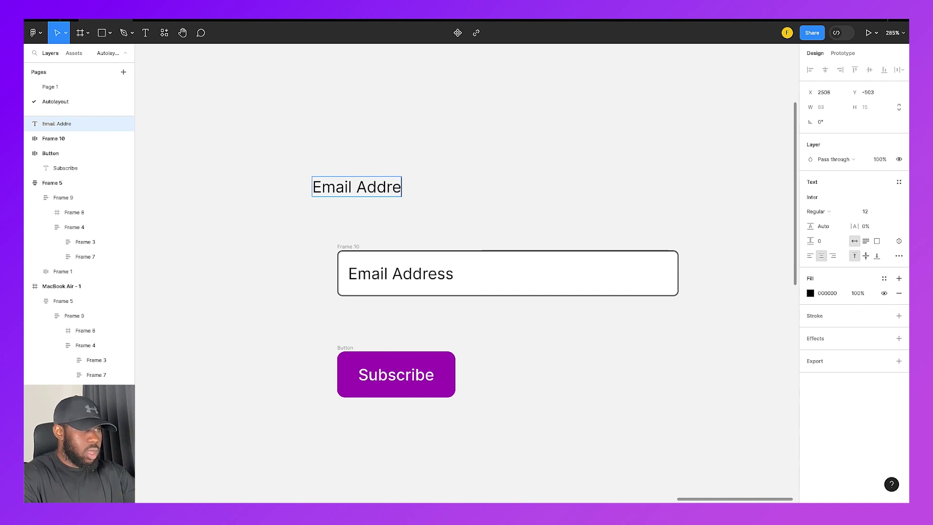
{"action": "key", "text": "Escape"}
{"action": "left_click", "coordinate": [464, 208]}
{"action": "left_click_drag", "start_coordinate": [373, 194], "coordinate": [405, 240]}
- Wrap the "Email Address" label and the field in a vertical auto layout frame and open its item spacing for editing
{"action": "left_click", "coordinate": [451, 292]}
{"action": "left_click", "coordinate": [413, 239], "text": "shift"}
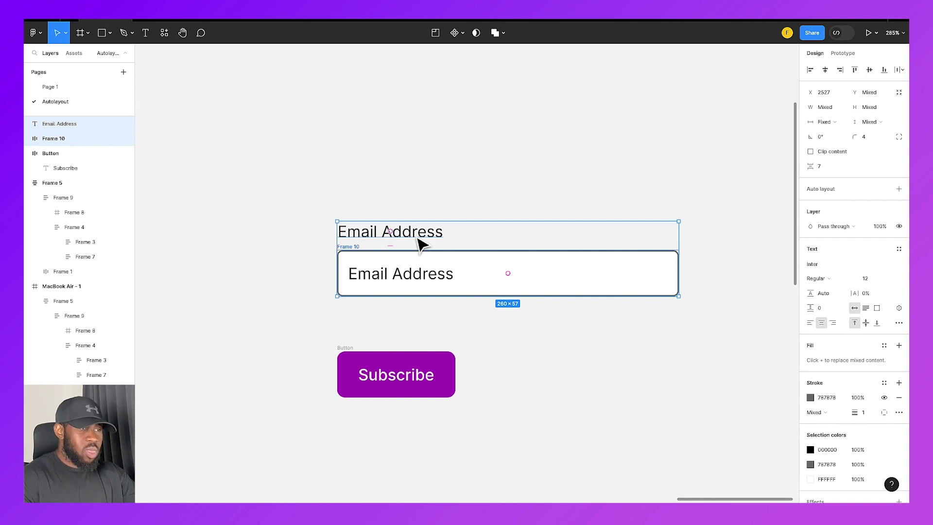
{"action": "right_click", "coordinate": [473, 278]}
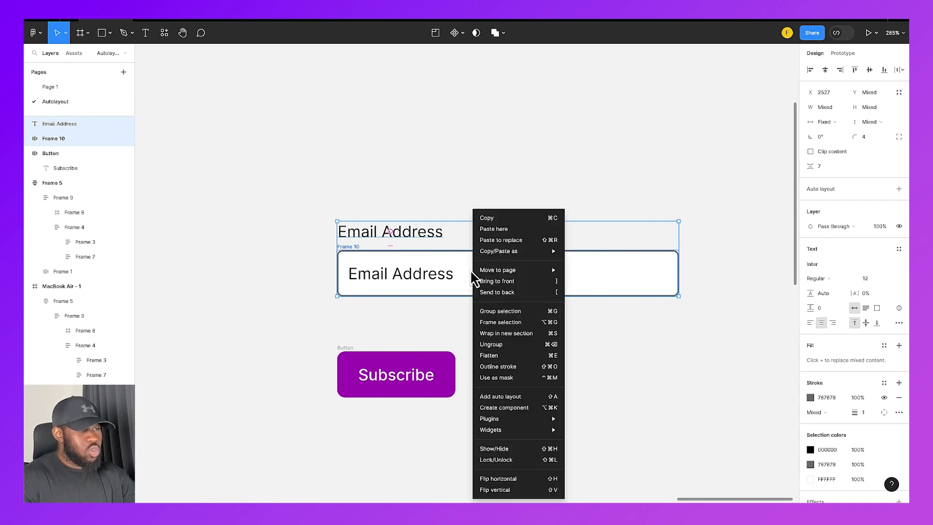
{"action": "left_click", "coordinate": [500, 397]}
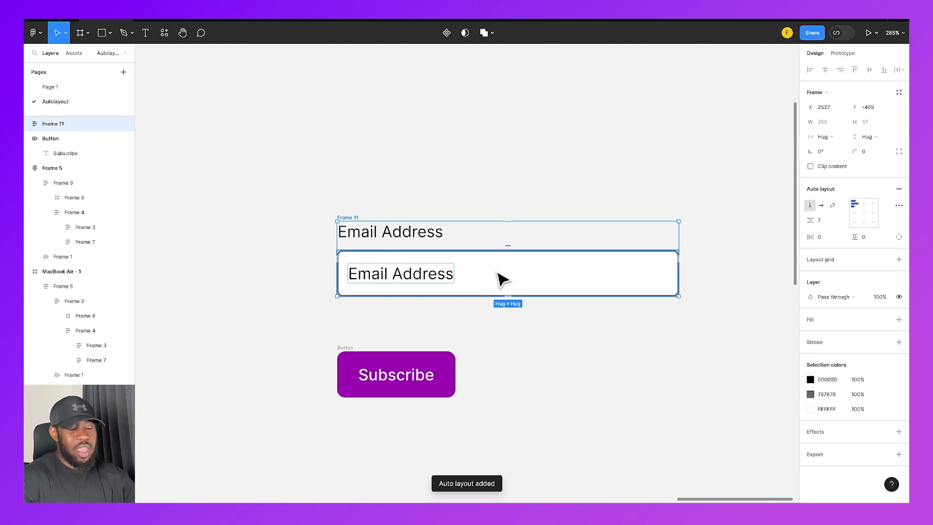
{"action": "left_click", "coordinate": [505, 248]}
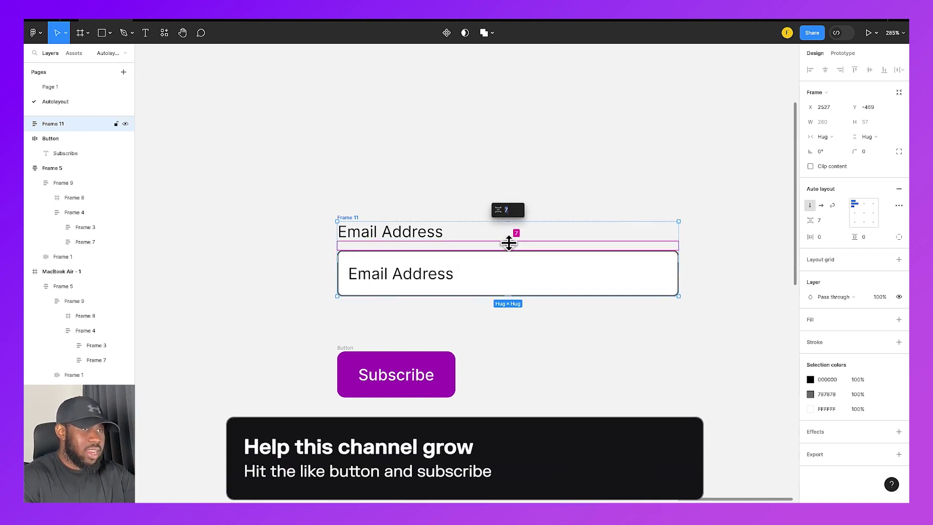
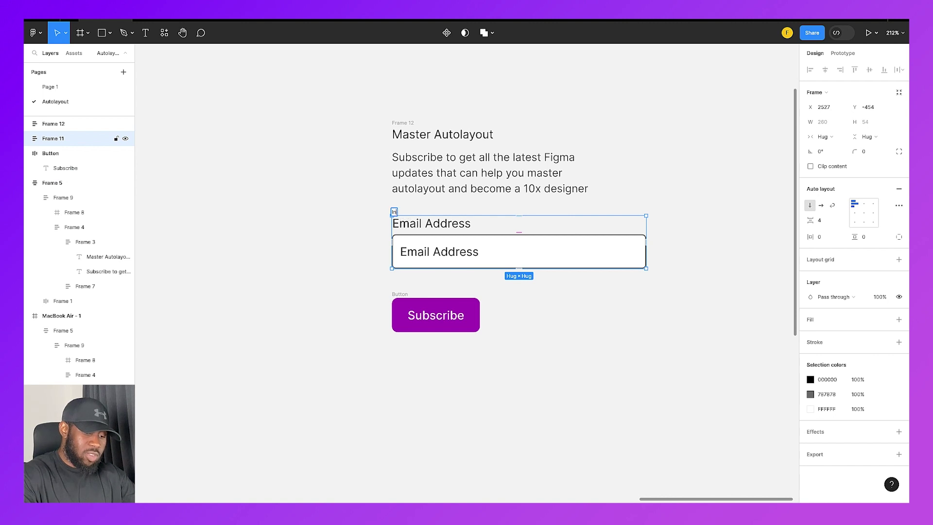
- Rename the label-and-field frame to "Input Field" and the heading-and-paragraph frame to "Title and Description"
{"action": "type", "text": "put Field"}
{"action": "left_click", "coordinate": [345, 225]}
{"action": "double_click", "coordinate": [408, 122]}
{"action": "type", "text": "Title and Description"}
{"action": "left_click", "coordinate": [433, 105]}
{"action": "left_click", "coordinate": [423, 130]}
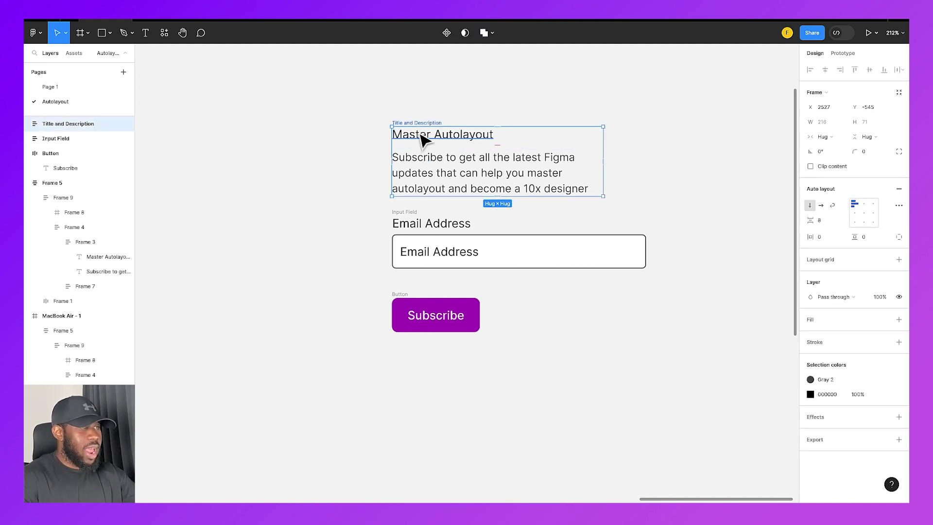
{"action": "left_click", "coordinate": [418, 219], "text": "shift"}
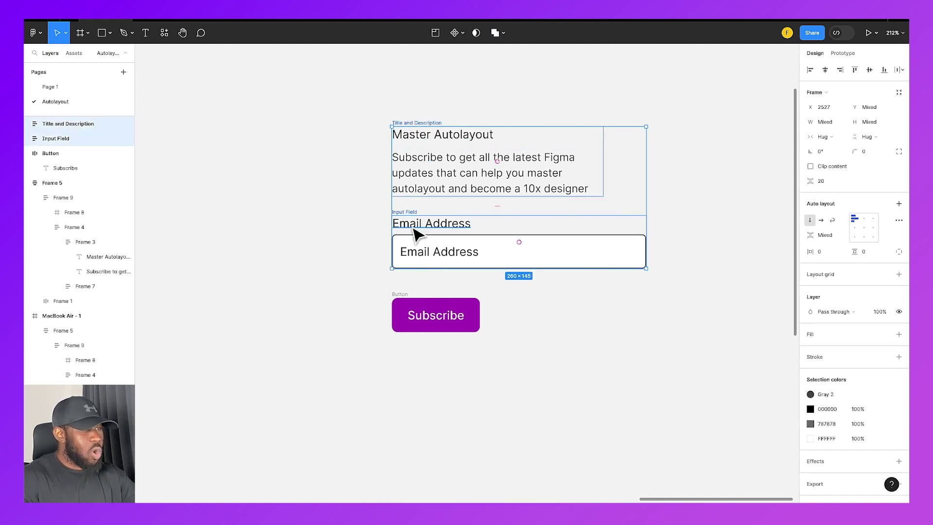
{"action": "left_click", "coordinate": [407, 301], "text": "shift"}
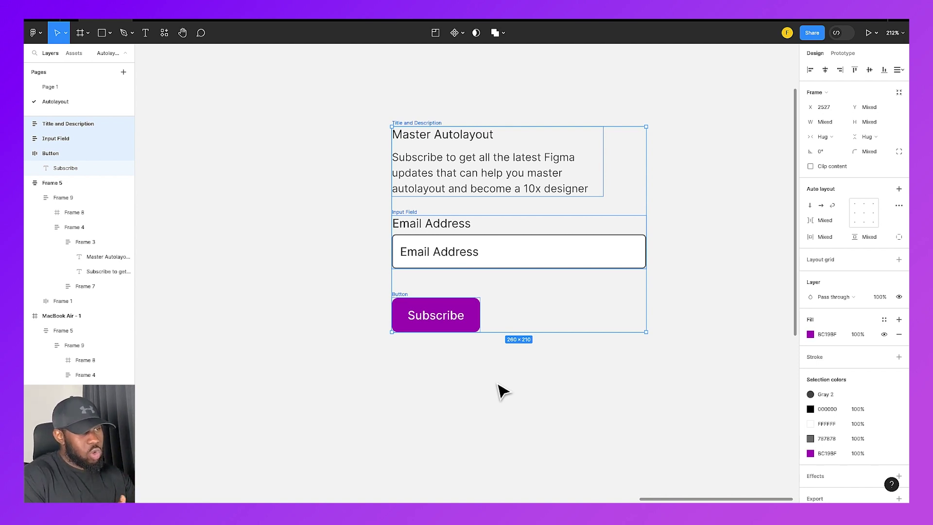
{"action": "left_click", "coordinate": [518, 404]}
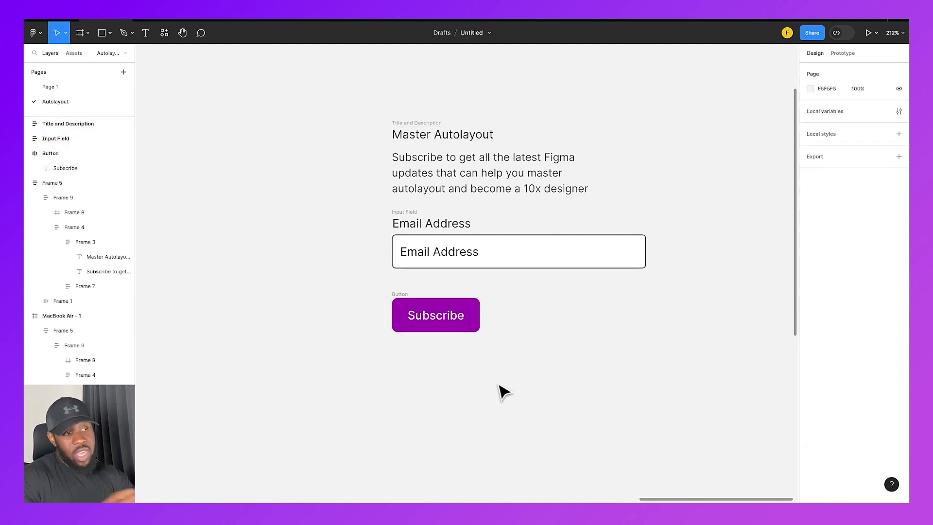
- Wrap the Input Field and Button frames in a vertical auto layout frame with an item spacing of 16
{"action": "left_click", "coordinate": [415, 214]}
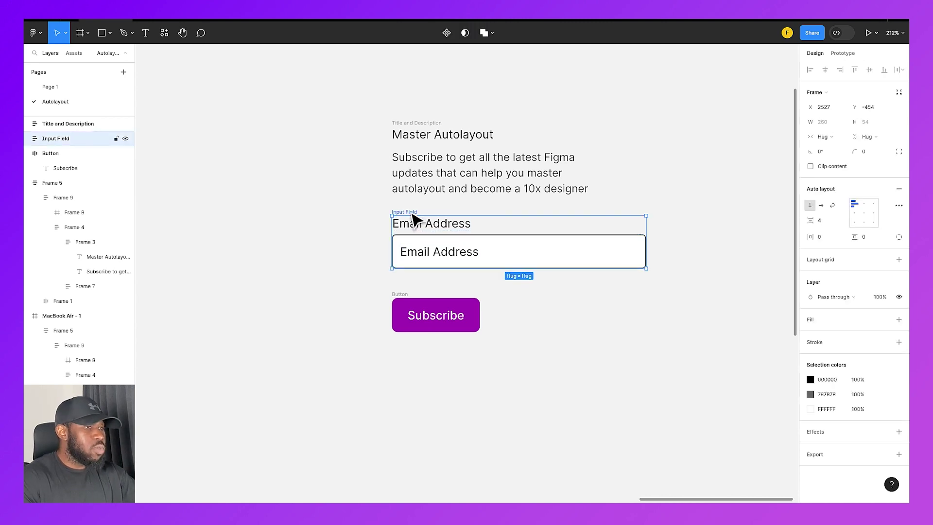
{"action": "left_click", "coordinate": [411, 301], "text": "shift"}
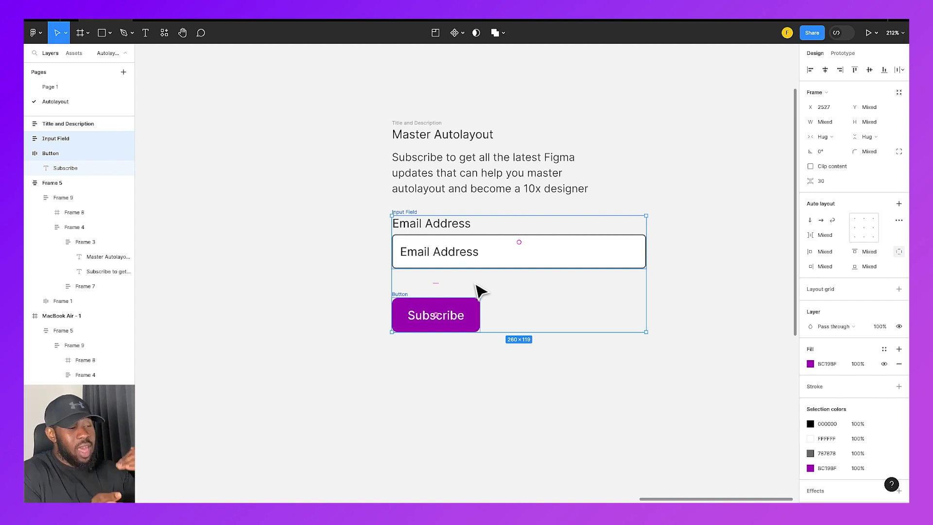
{"action": "right_click", "coordinate": [475, 285]}
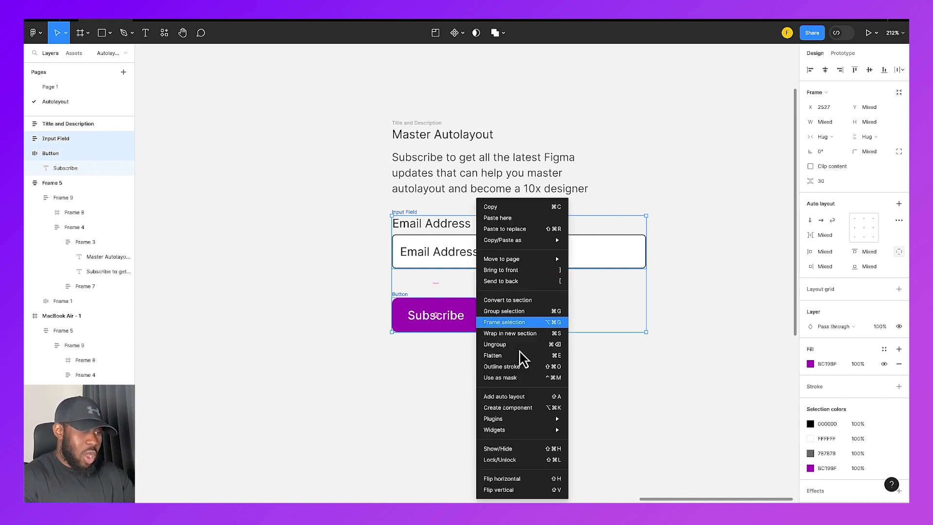
{"action": "left_click", "coordinate": [518, 399]}
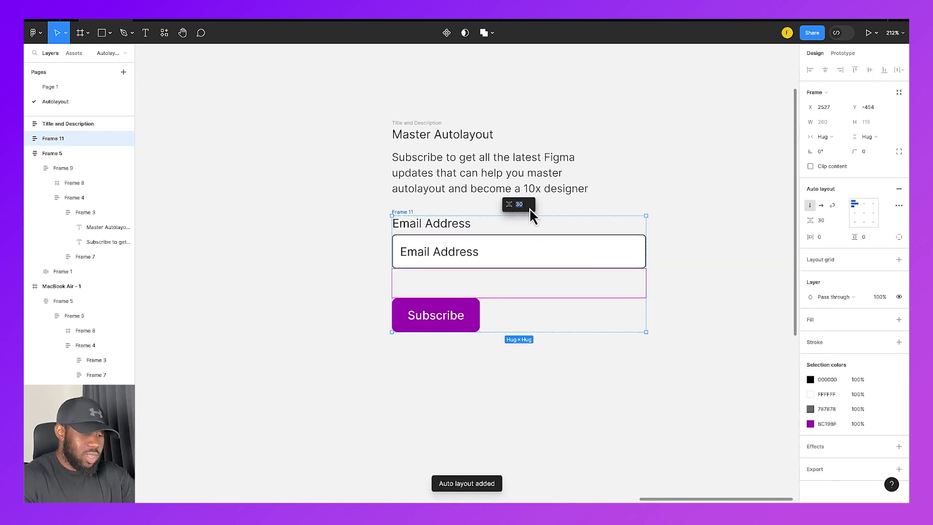
{"action": "type", "text": "1"}
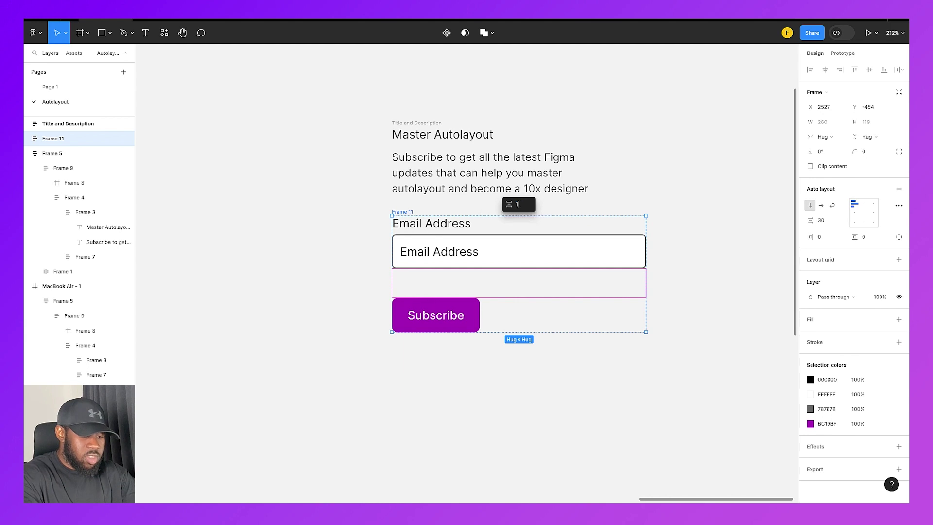
{"action": "type", "text": "6"}
{"action": "key", "text": "Return"}
{"action": "left_click", "coordinate": [548, 410]}
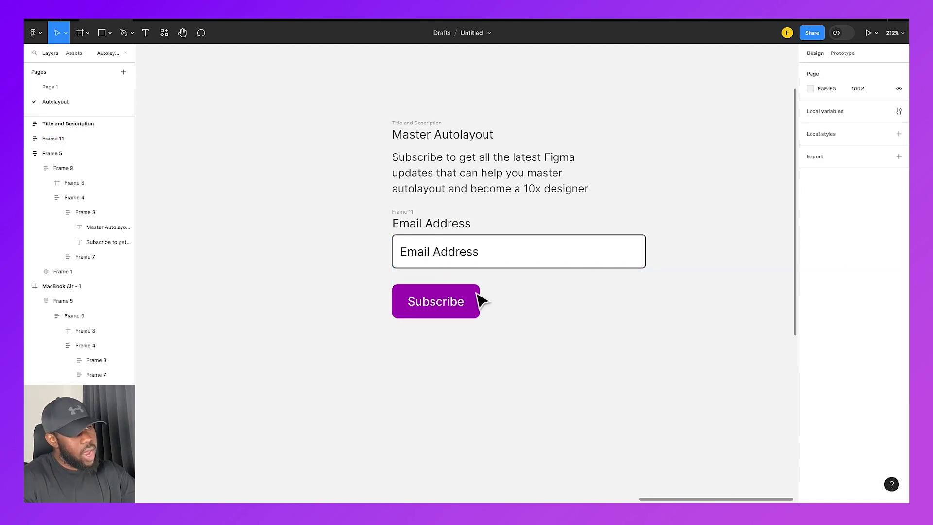
- Rename the new frame holding the email field and Subscribe button to "Input field and Button"
{"action": "left_click", "coordinate": [429, 123]}
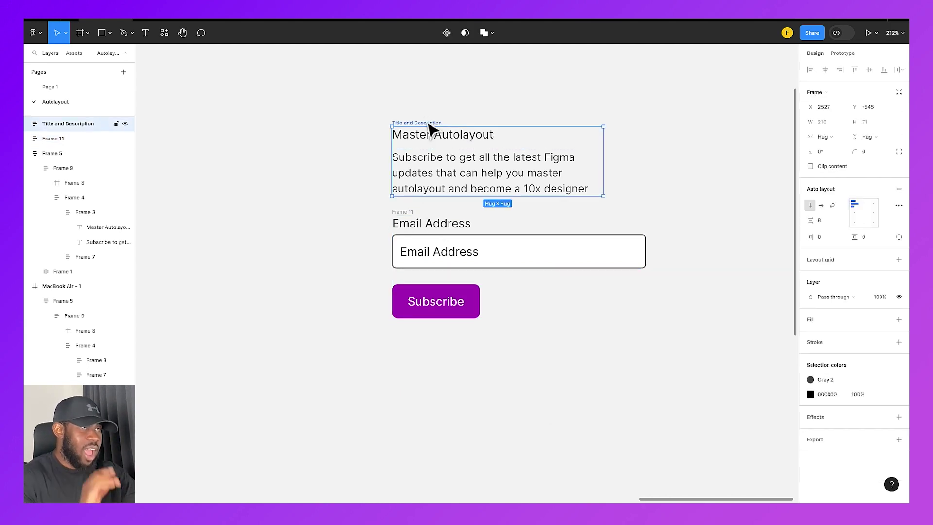
{"action": "left_click", "coordinate": [408, 217]}
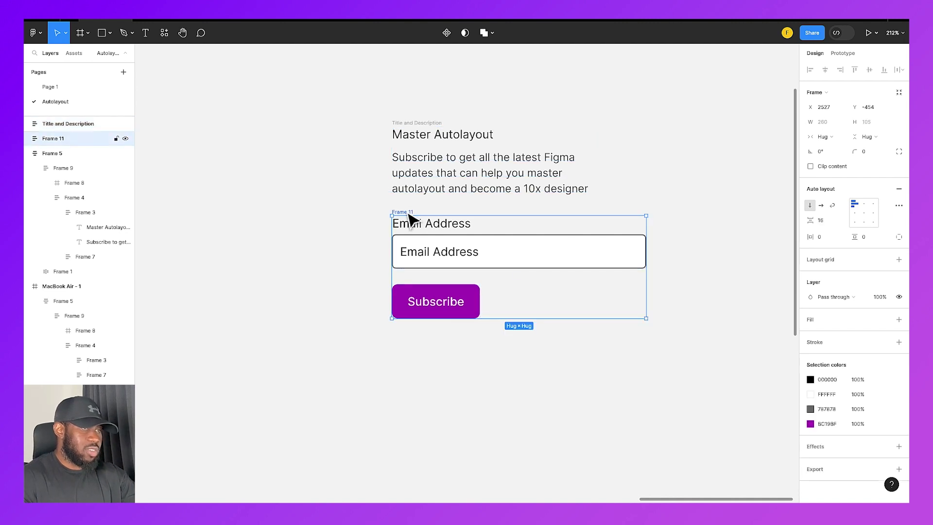
{"action": "double_click", "coordinate": [406, 211]}
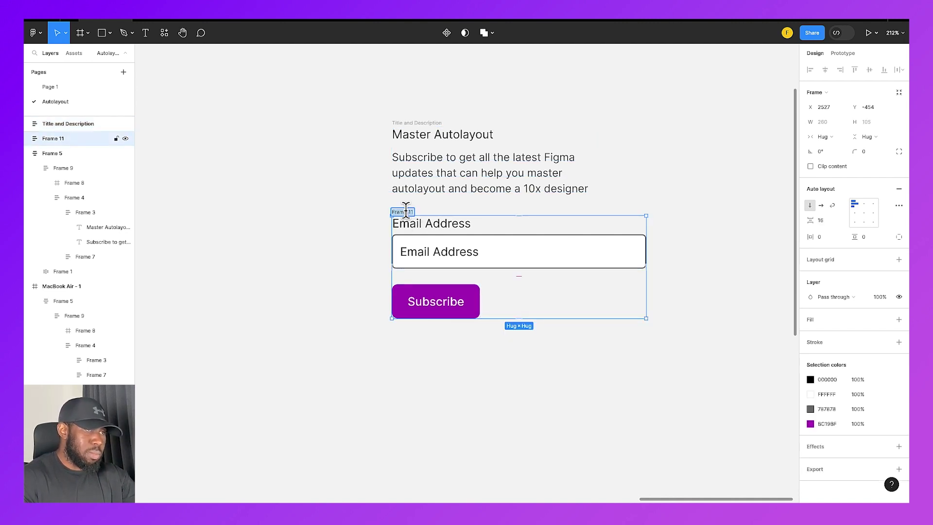
{"action": "key", "text": "BackSpace"}
{"action": "type", "text": "Input field and Button"}
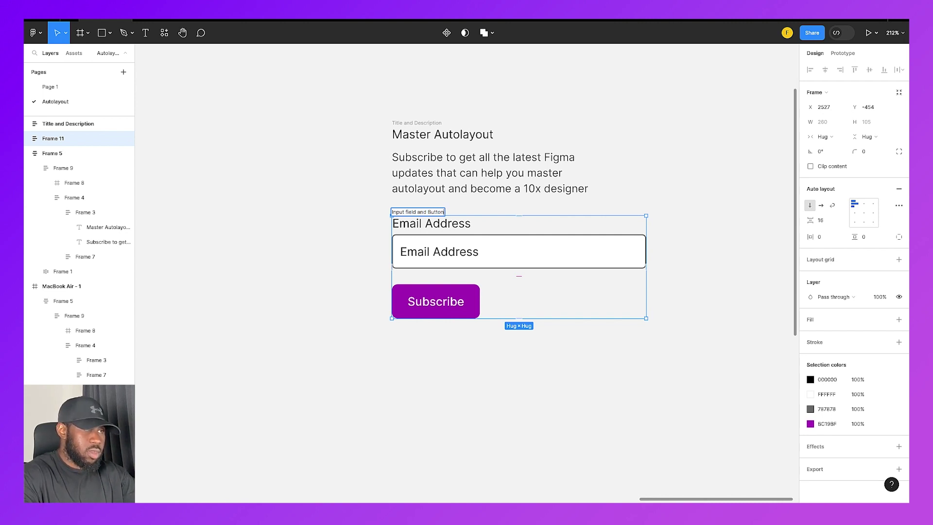
{"action": "left_click", "coordinate": [313, 224]}
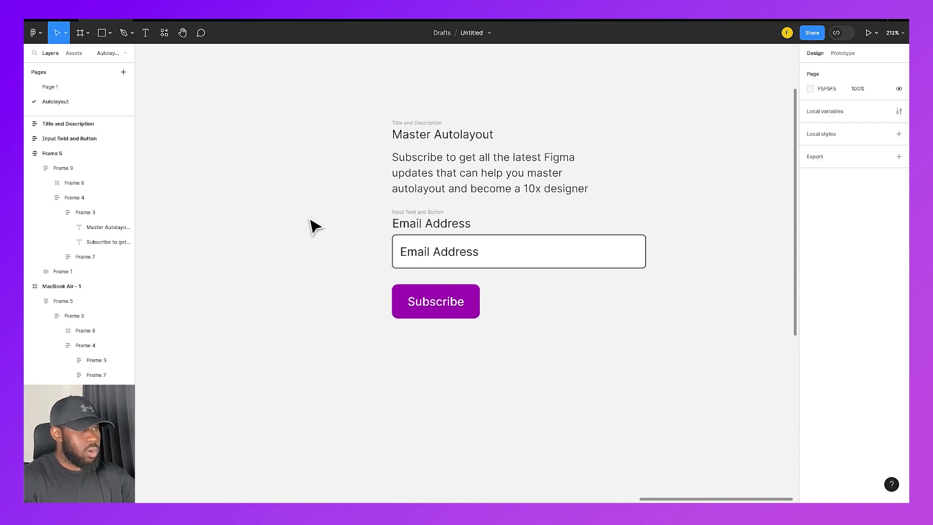
- Wrap the "Title and Description" and "Input field and Button" frames together in an auto layout frame
{"action": "left_click", "coordinate": [439, 221]}
{"action": "left_click", "coordinate": [430, 127], "text": "shift"}
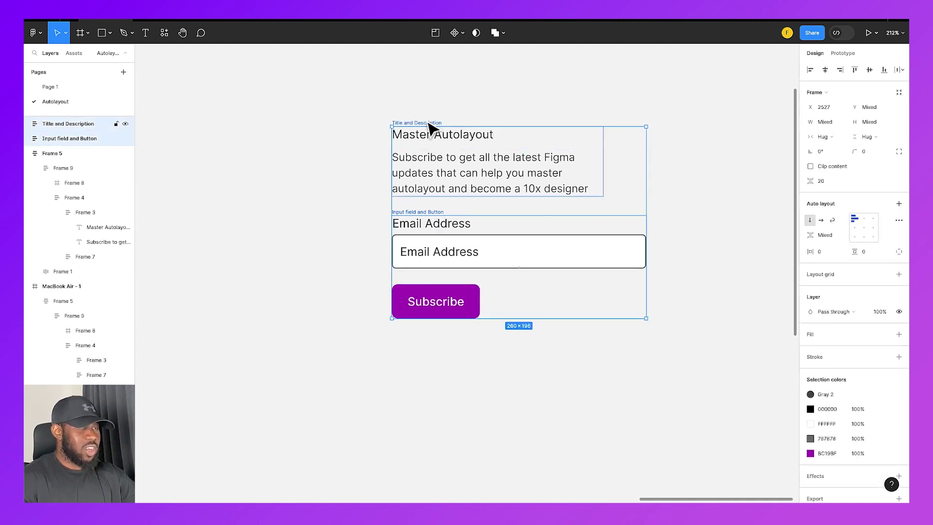
{"action": "right_click", "coordinate": [472, 144]}
{"action": "left_click", "coordinate": [501, 342]}
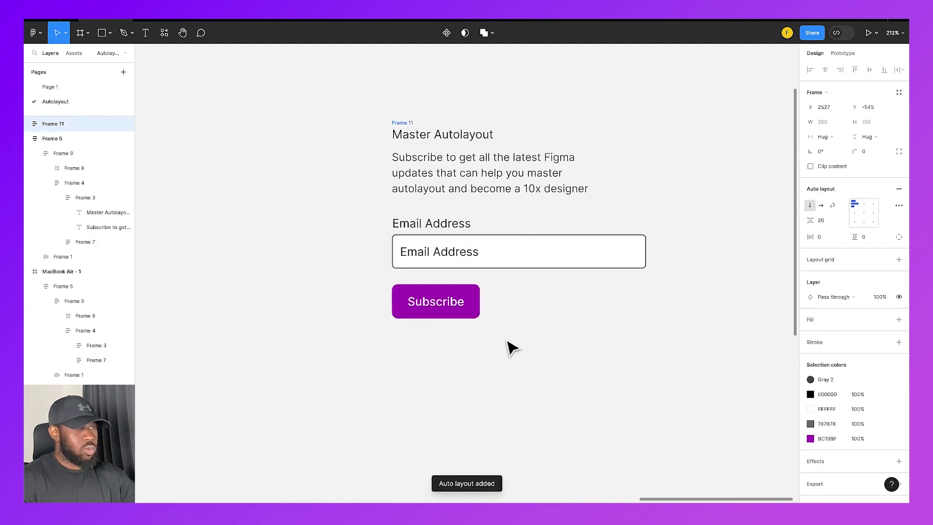
- Set the outer card frame's horizontal padding to 16 and vertical padding to 24
{"action": "left_click", "coordinate": [427, 121]}
{"action": "left_click", "coordinate": [402, 123]}
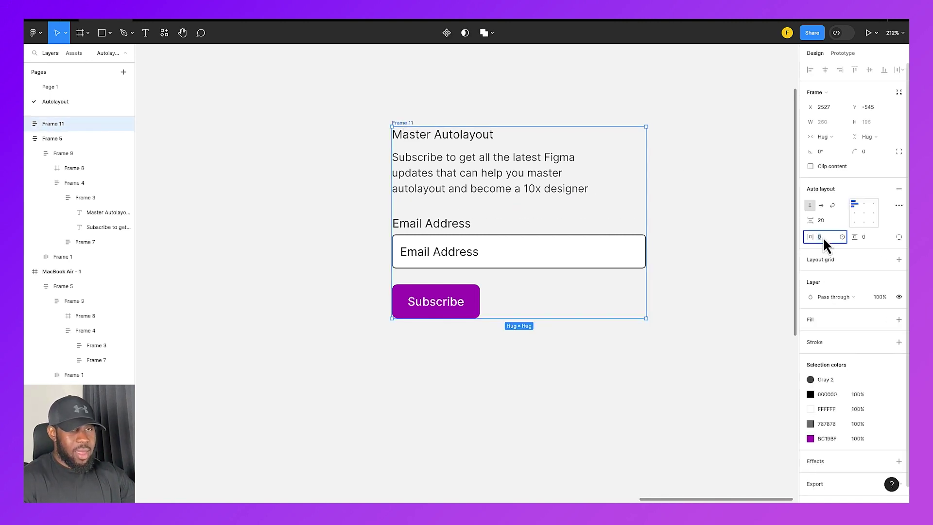
{"action": "type", "text": "16"}
{"action": "key", "text": "Return"}
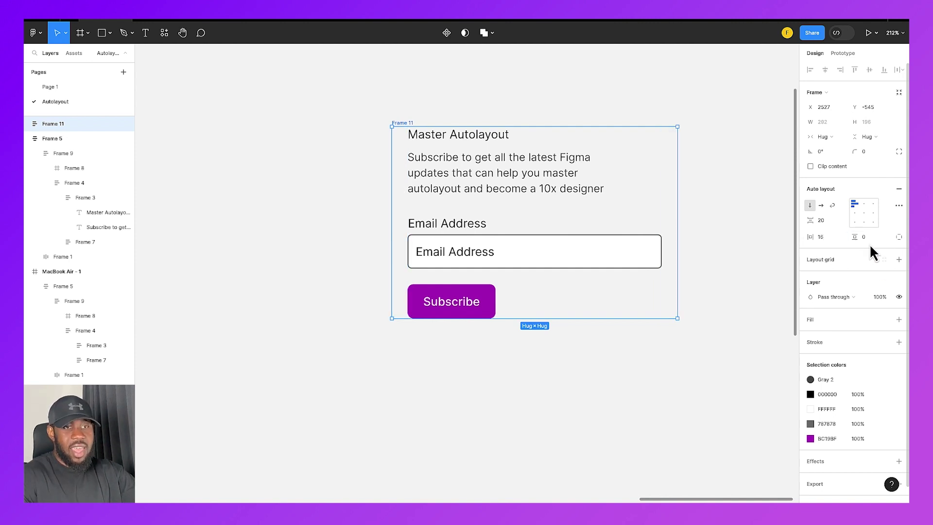
{"action": "type", "text": "24"}
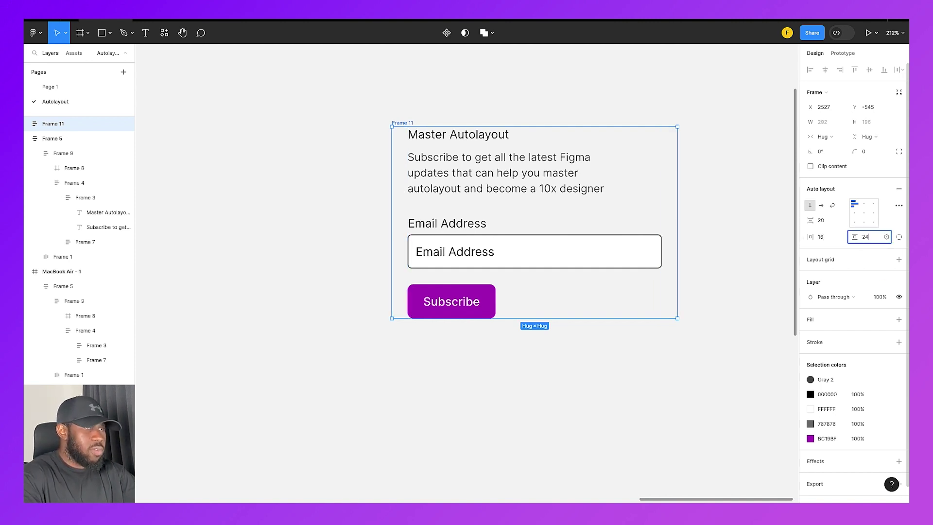
{"action": "key", "text": "Return"}
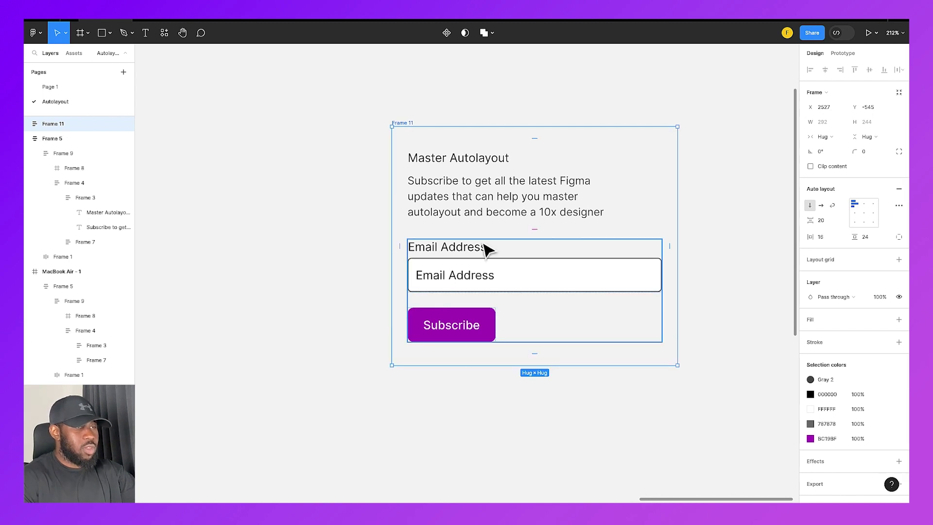
- Add a solid white (FFFFFF) fill at 100% to the outer card frame
{"action": "scroll", "coordinate": [484, 246], "scroll_direction": "right", "scroll_amount": 2}
{"action": "scroll", "coordinate": [485, 246], "scroll_direction": "up", "scroll_amount": 1}
{"action": "left_click", "coordinate": [415, 119]}
{"action": "left_click", "coordinate": [368, 138]}
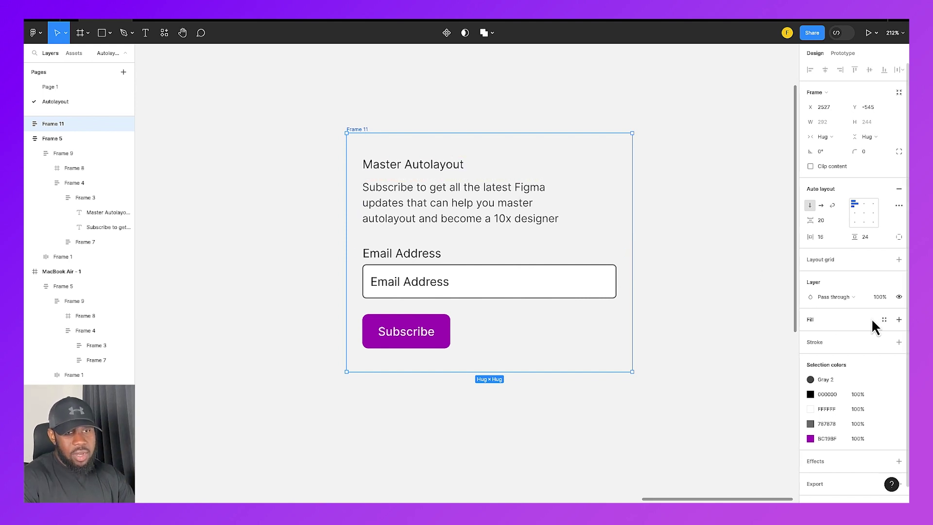
{"action": "left_click", "coordinate": [898, 319]}
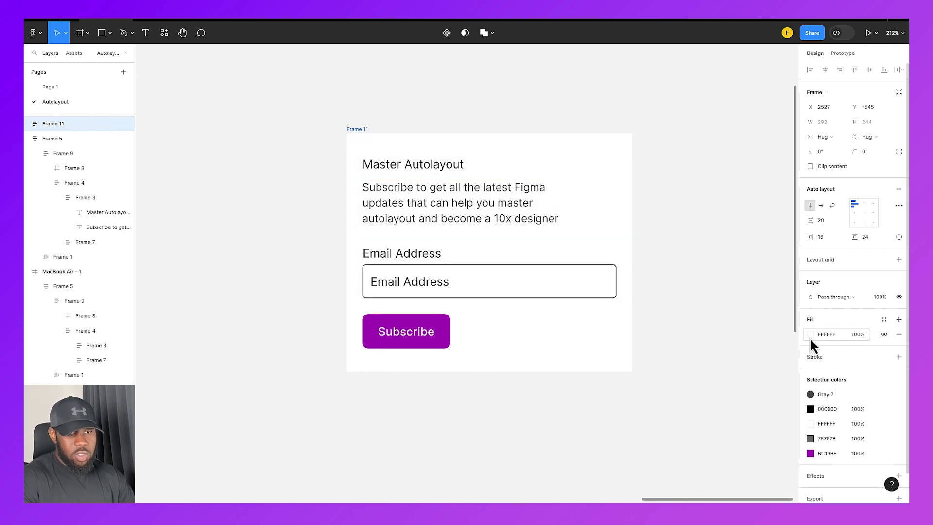
{"action": "left_click", "coordinate": [810, 335]}
{"action": "left_click_drag", "start_coordinate": [718, 283], "coordinate": [645, 254]}
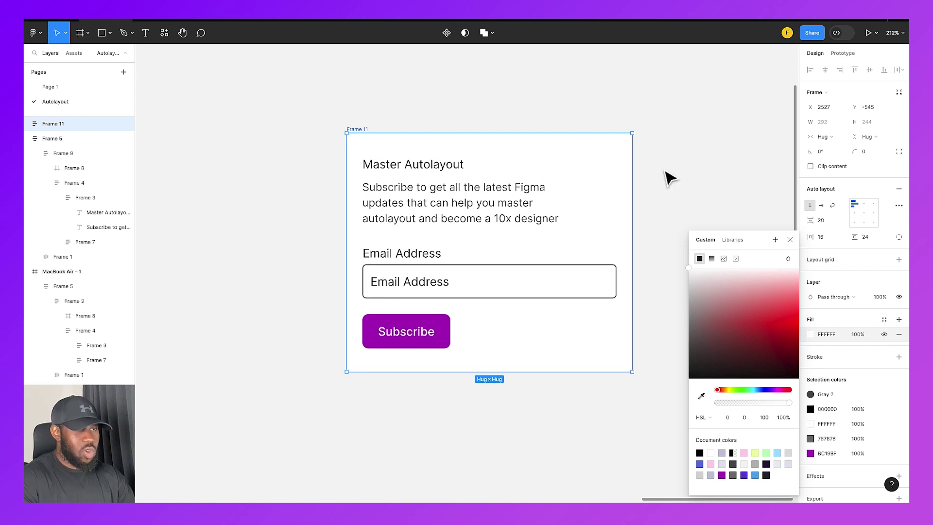
{"action": "left_click", "coordinate": [684, 170]}
- Set the outer card frame's corner radius to 8
{"action": "left_click", "coordinate": [366, 137]}
{"action": "left_click", "coordinate": [871, 153]}
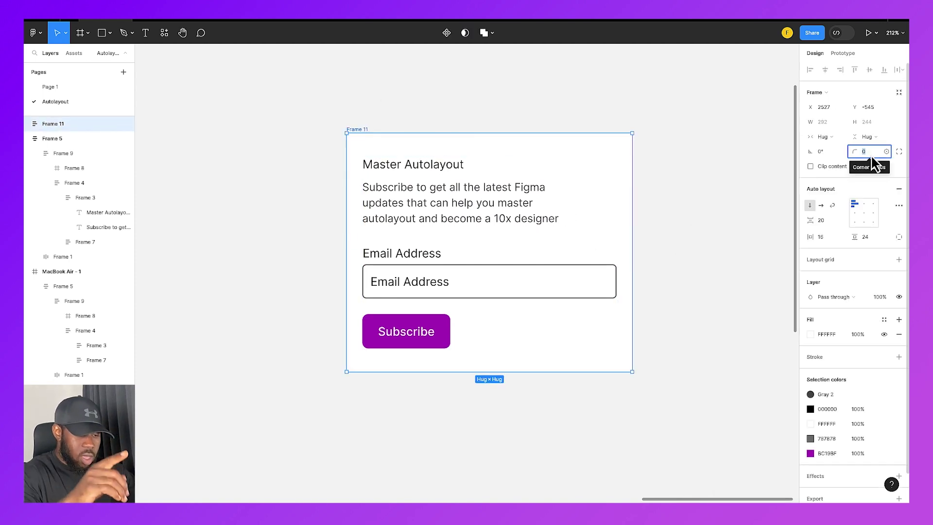
{"action": "type", "text": "8"}
{"action": "key", "text": "Return"}
{"action": "left_click", "coordinate": [728, 155]}
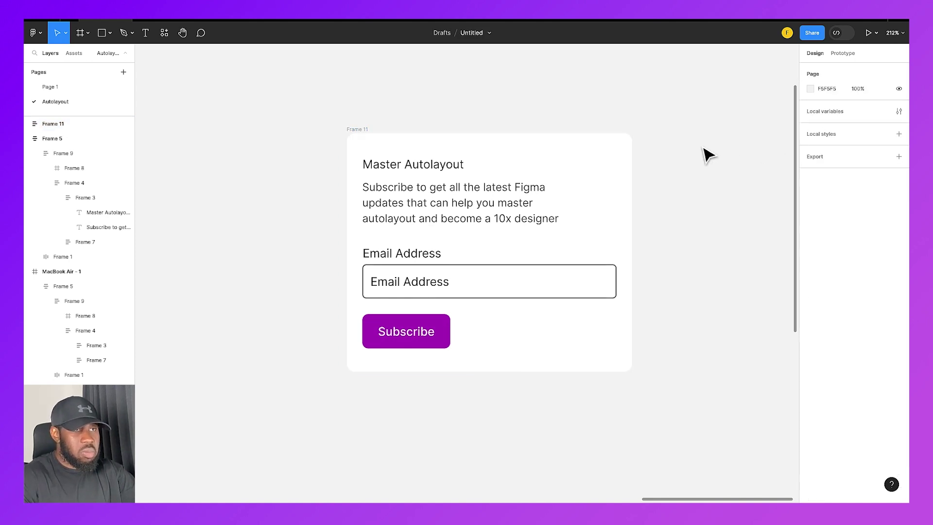
- Copy the round Figma logo from the reference card and paste it into the new outer card frame
{"action": "scroll", "coordinate": [629, 179], "scroll_direction": "right", "scroll_amount": 2}
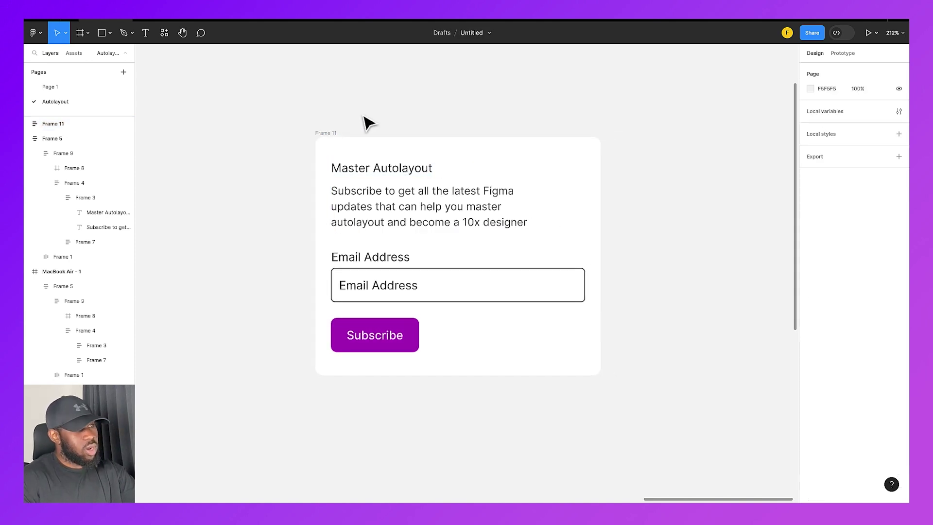
{"action": "left_click", "coordinate": [336, 142]}
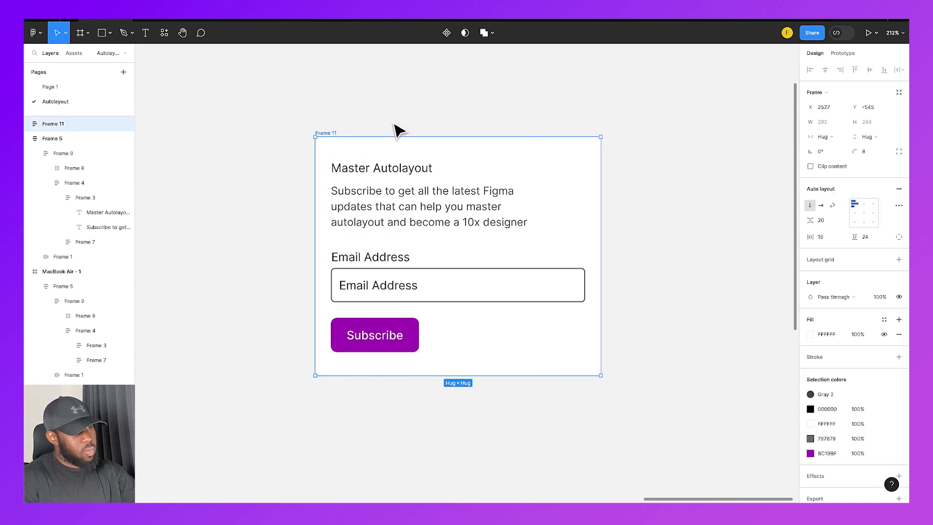
{"action": "scroll", "coordinate": [398, 131], "scroll_direction": "down", "scroll_amount": 5}
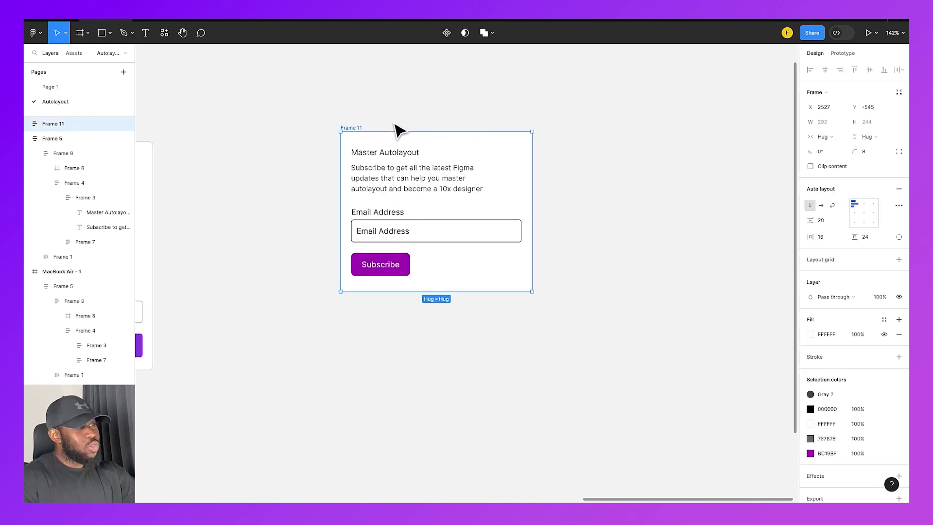
{"action": "scroll", "coordinate": [395, 128], "scroll_direction": "left", "scroll_amount": 5}
{"action": "double_click", "coordinate": [194, 214]}
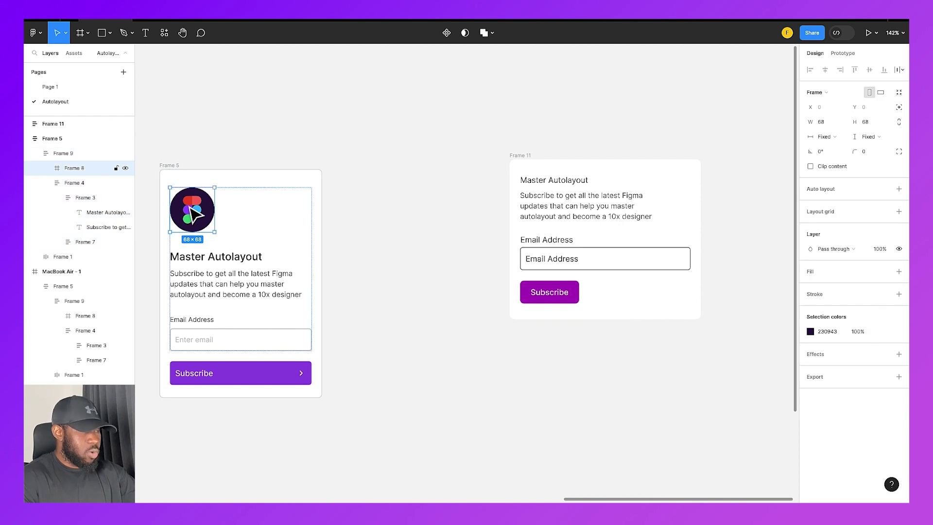
{"action": "scroll", "coordinate": [493, 241], "scroll_direction": "right", "scroll_amount": 3}
{"action": "scroll", "coordinate": [499, 229], "scroll_direction": "up", "scroll_amount": 5}
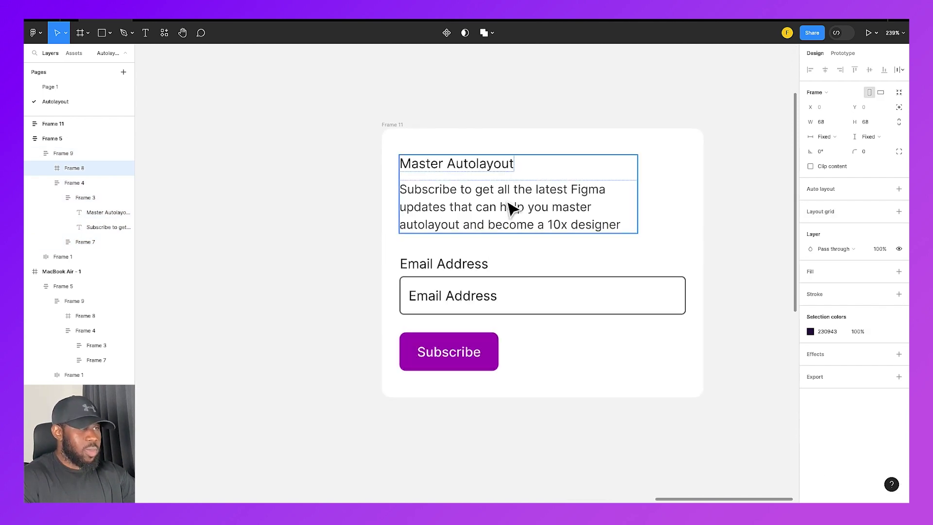
{"action": "left_click", "coordinate": [490, 150]}
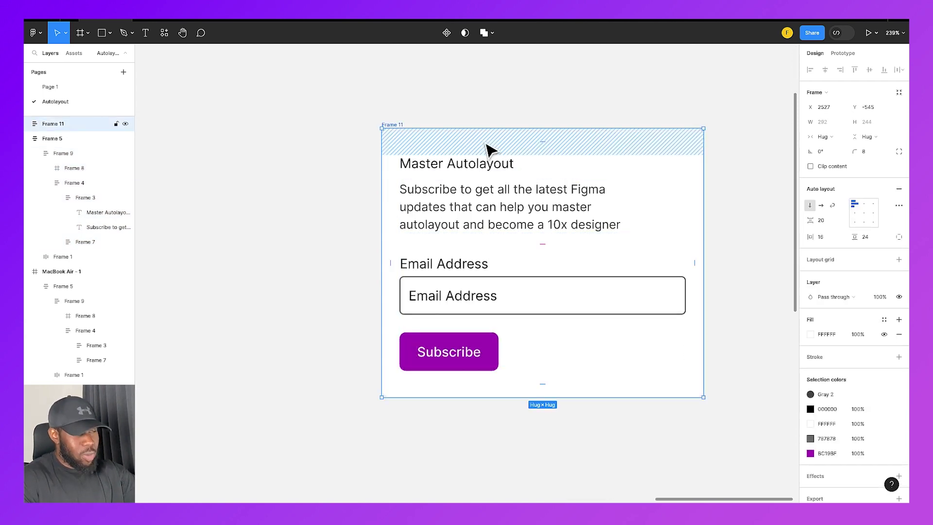
{"action": "key", "text": "ctrl+v"}
{"action": "scroll", "coordinate": [407, 403], "scroll_direction": "down", "scroll_amount": 2}
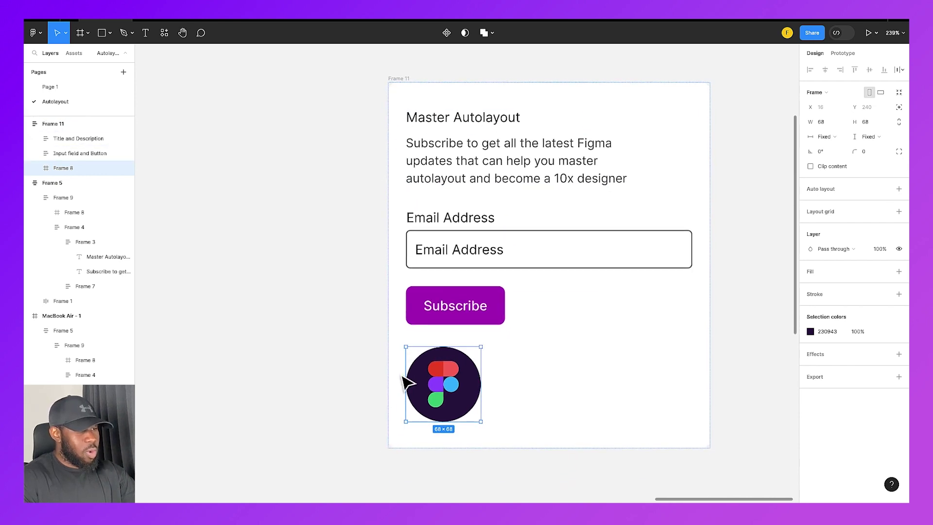
- Move the pasted Figma logo to the top of the card, above the title and description
{"action": "left_click_drag", "start_coordinate": [445, 397], "coordinate": [445, 214]}
{"action": "left_click_drag", "start_coordinate": [439, 248], "coordinate": [437, 99]}
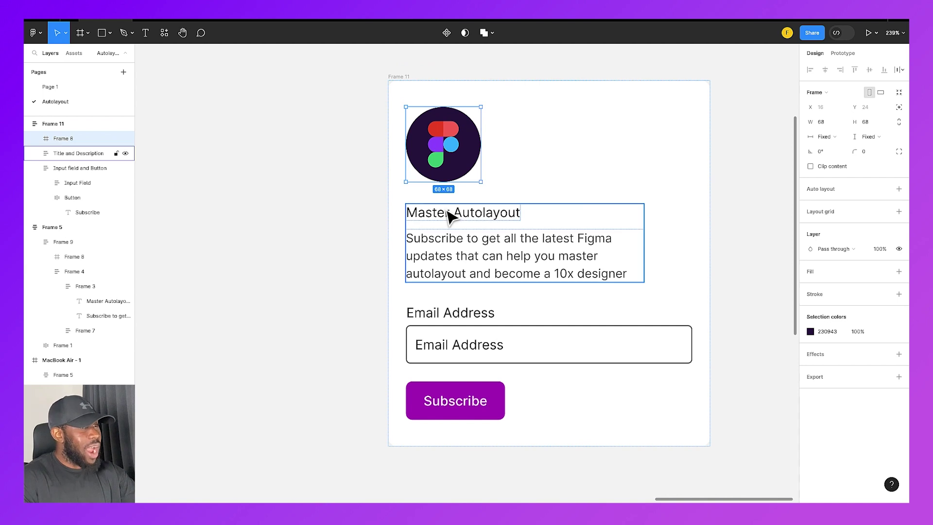
{"action": "scroll", "coordinate": [449, 216], "scroll_direction": "down", "scroll_amount": 1}
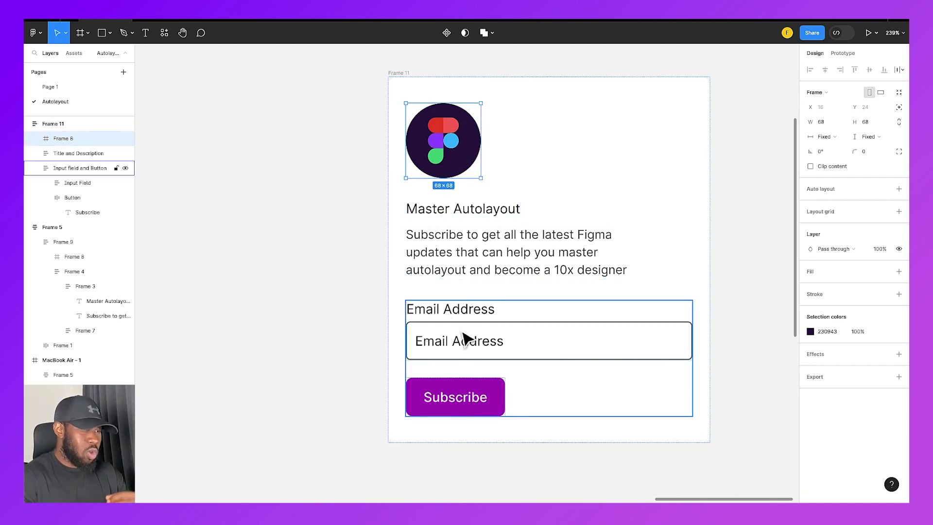
{"action": "left_click", "coordinate": [473, 359]}
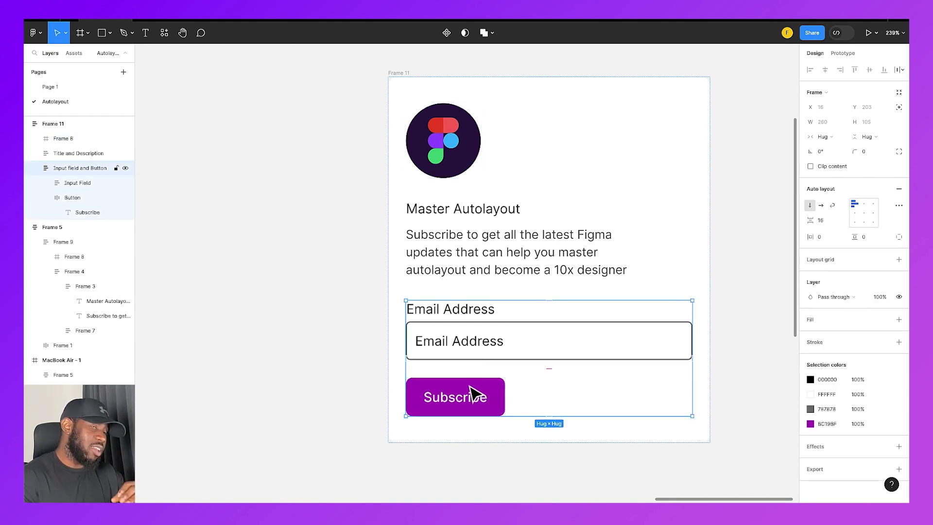
{"action": "left_click", "coordinate": [478, 253]}
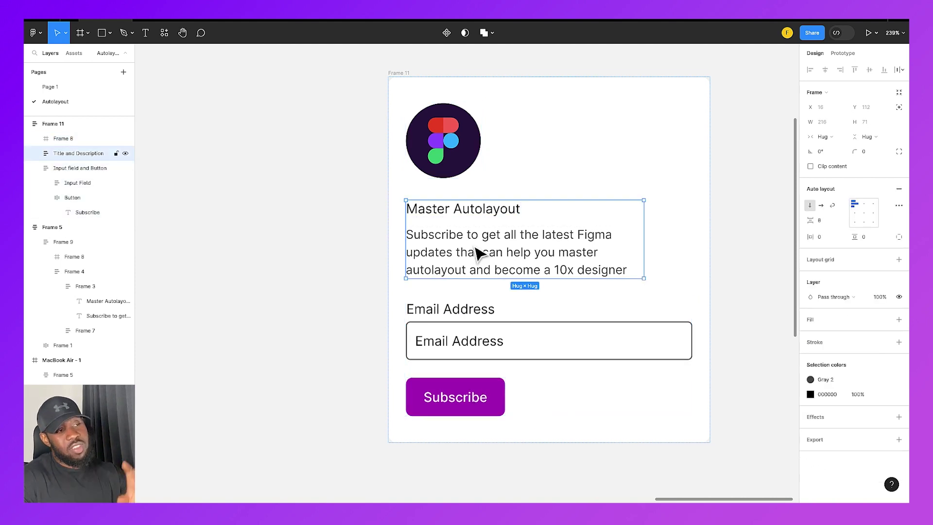
{"action": "left_click", "coordinate": [450, 124]}
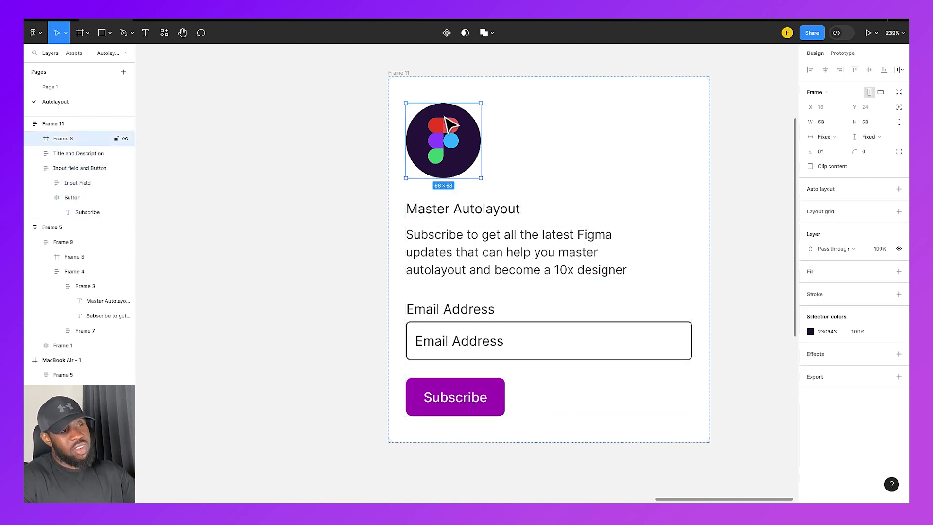
{"action": "left_click", "coordinate": [780, 182]}
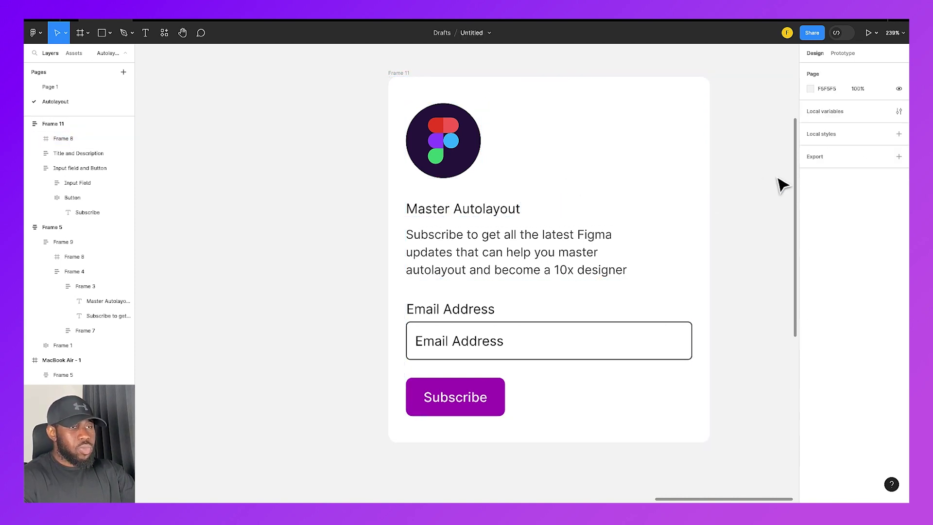
- Try a larger item spacing of about 48 between the outer card's sections, and return it to 20
{"action": "scroll", "coordinate": [749, 177], "scroll_direction": "right", "scroll_amount": 2}
{"action": "left_click", "coordinate": [617, 150]}
{"action": "scroll", "coordinate": [618, 149], "scroll_direction": "down", "scroll_amount": 2}
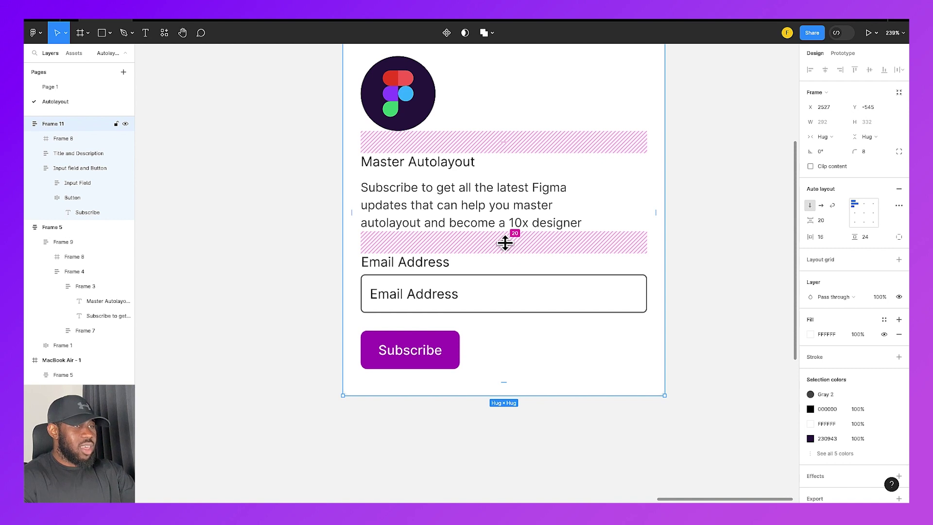
{"action": "left_click_drag", "start_coordinate": [505, 243], "coordinate": [508, 290]}
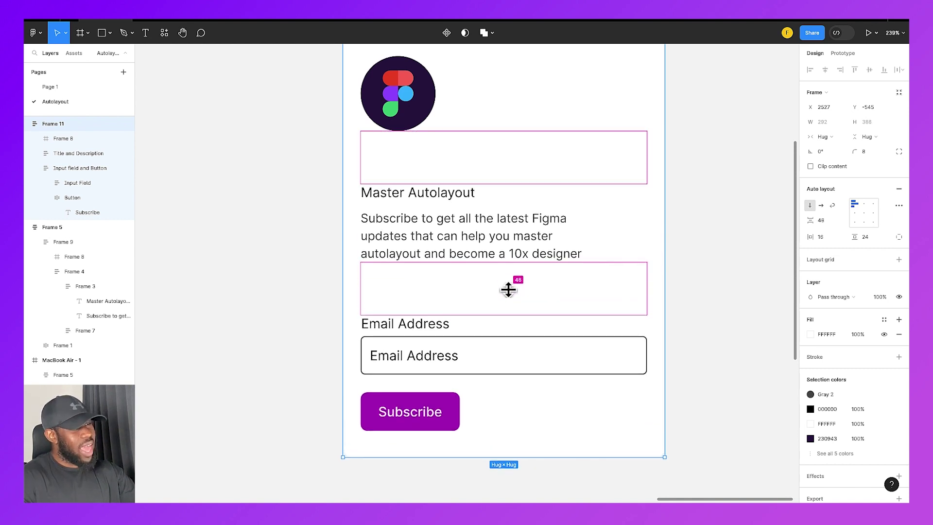
{"action": "left_click_drag", "start_coordinate": [509, 290], "coordinate": [508, 289]}
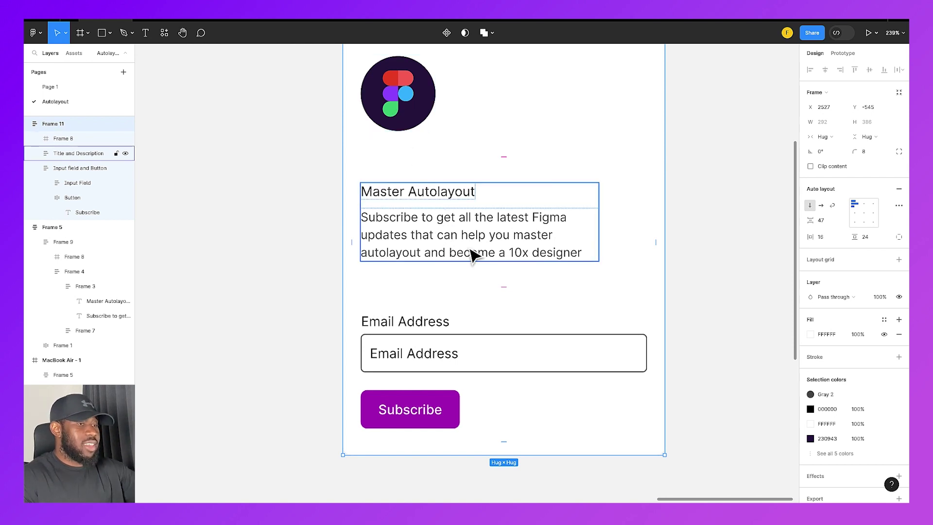
{"action": "left_click_drag", "start_coordinate": [526, 298], "coordinate": [589, 282]}
{"action": "left_click", "coordinate": [698, 300]}
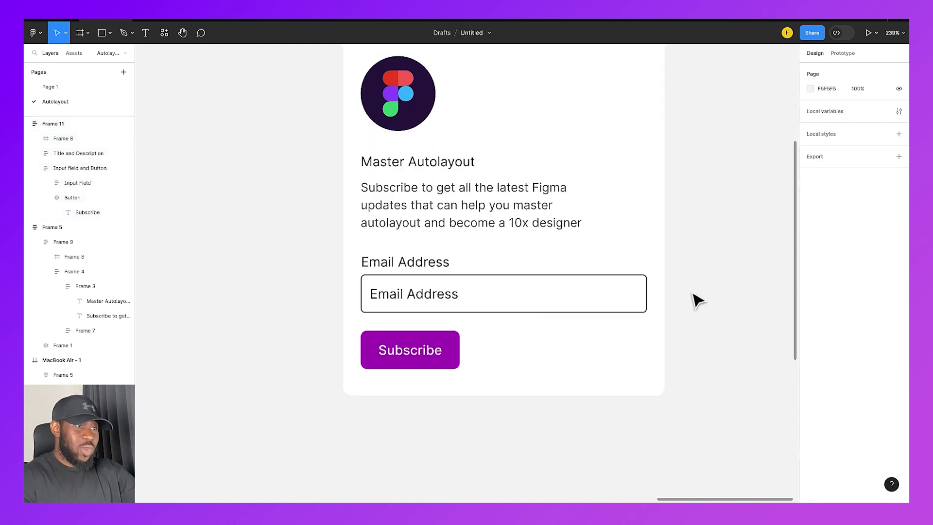
- Wrap the Figma logo and the "Title and Description" frame together in an auto layout frame
{"action": "left_click", "coordinate": [440, 229]}
{"action": "left_click", "coordinate": [400, 125], "text": "shift"}
{"action": "right_click", "coordinate": [396, 117]}
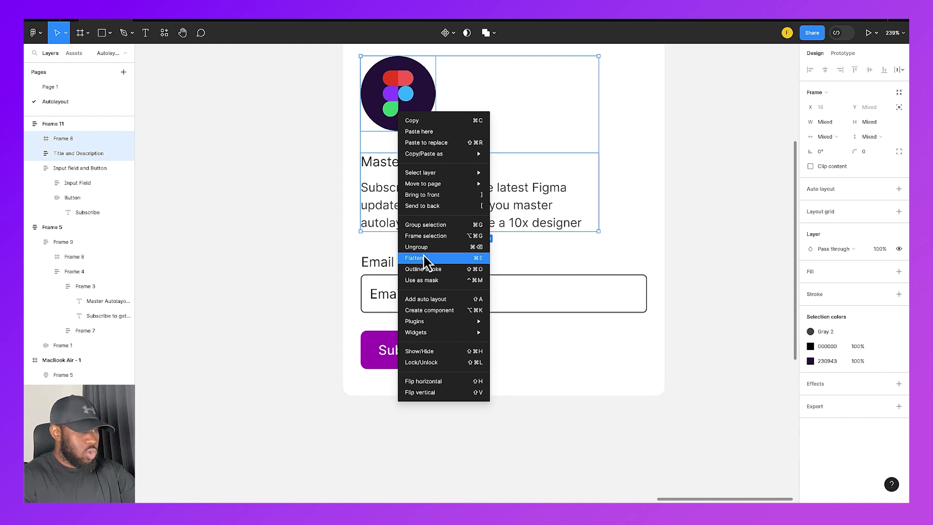
{"action": "left_click", "coordinate": [426, 299]}
{"action": "scroll", "coordinate": [479, 264], "scroll_direction": "down", "scroll_amount": 3}
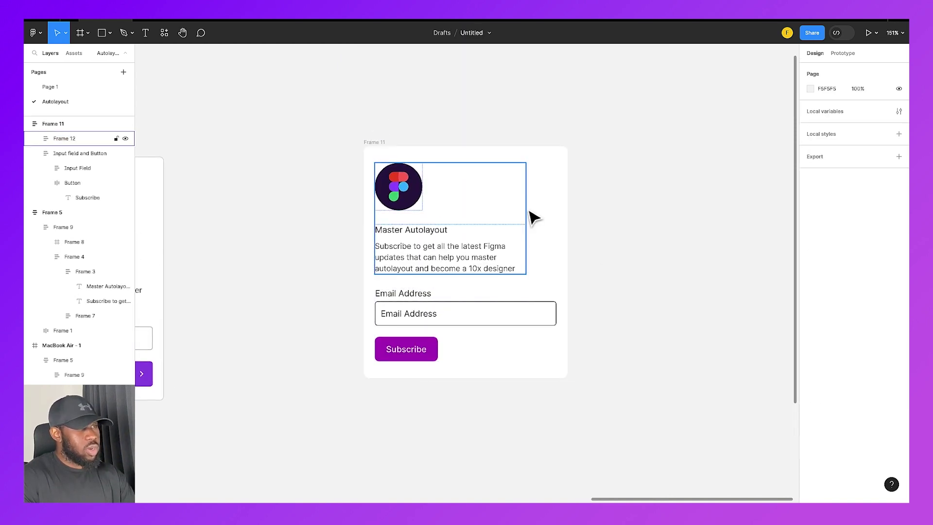
{"action": "left_click", "coordinate": [560, 226]}
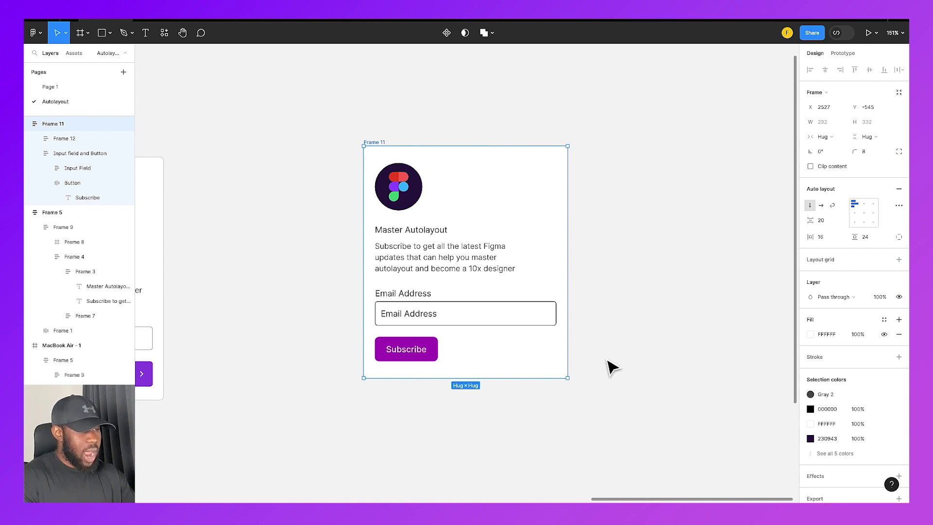
- Copy the right-arrow icon from the reference card's Subscribe button
{"action": "double_click", "coordinate": [433, 354]}
{"action": "scroll", "coordinate": [434, 358], "scroll_direction": "up", "scroll_amount": 2}
{"action": "scroll", "coordinate": [434, 358], "scroll_direction": "up", "scroll_amount": 3}
{"action": "scroll", "coordinate": [437, 372], "scroll_direction": "left", "scroll_amount": 5}
{"action": "scroll", "coordinate": [360, 364], "scroll_direction": "right", "scroll_amount": 2}
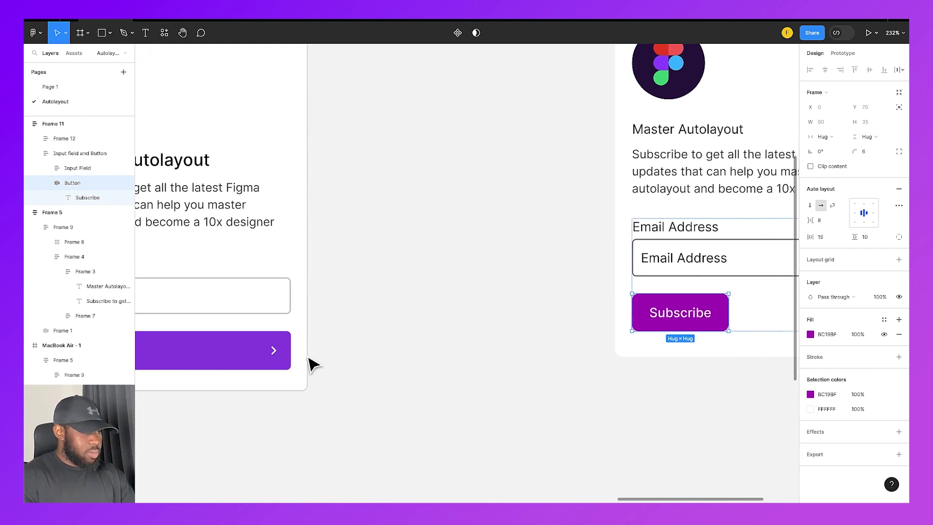
{"action": "left_click", "coordinate": [281, 361]}
{"action": "left_click", "coordinate": [276, 354]}
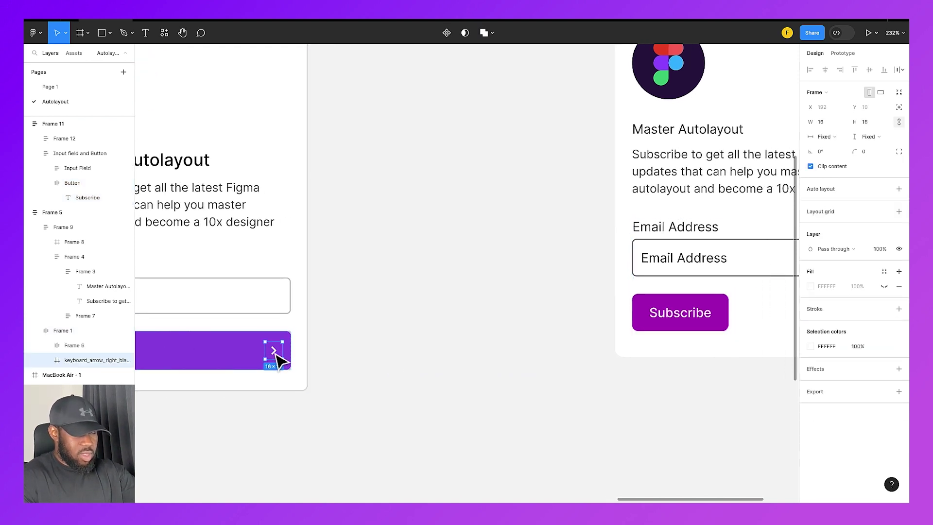
- Paste the right-arrow icon into the new card's Subscribe button, after its label
{"action": "scroll", "coordinate": [467, 377], "scroll_direction": "right", "scroll_amount": 3}
{"action": "scroll", "coordinate": [505, 343], "scroll_direction": "up", "scroll_amount": 5}
{"action": "left_click", "coordinate": [533, 327]}
{"action": "double_click", "coordinate": [529, 322]}
{"action": "left_click", "coordinate": [568, 325]}
{"action": "key", "text": "ctrl+v"}
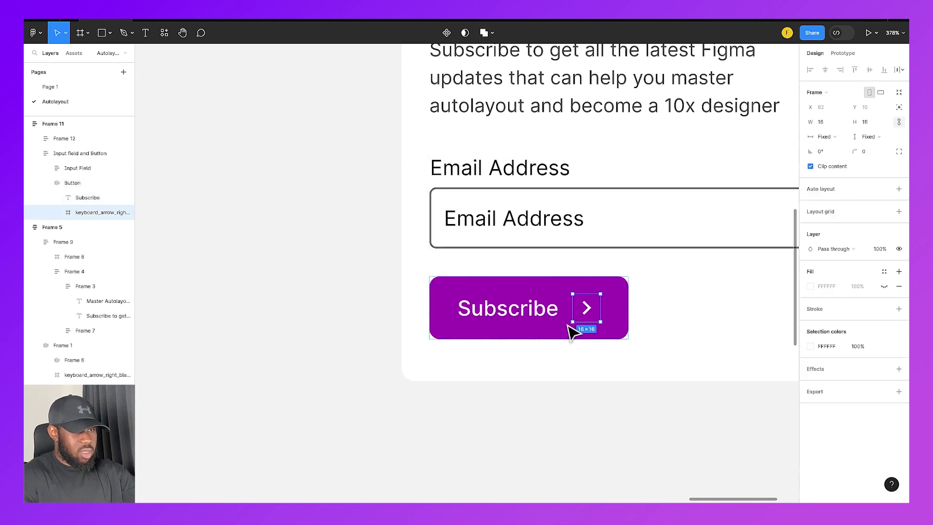
{"action": "left_click", "coordinate": [607, 379]}
{"action": "scroll", "coordinate": [613, 386], "scroll_direction": "down", "scroll_amount": 3}
{"action": "scroll", "coordinate": [613, 388], "scroll_direction": "down", "scroll_amount": 3}
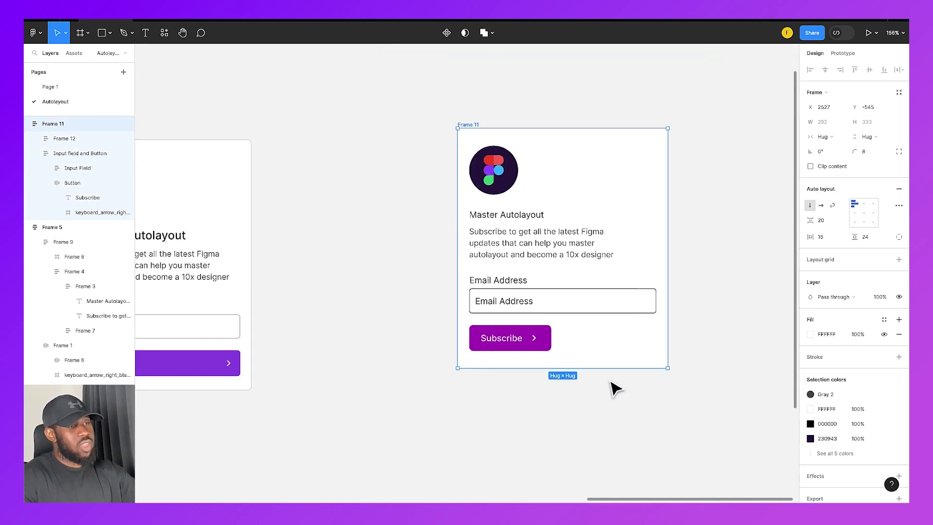
- Try widening the outer card frame to a fixed width of about 298, and return its horizontal resizing to Hug contents
{"action": "left_click", "coordinate": [690, 279]}
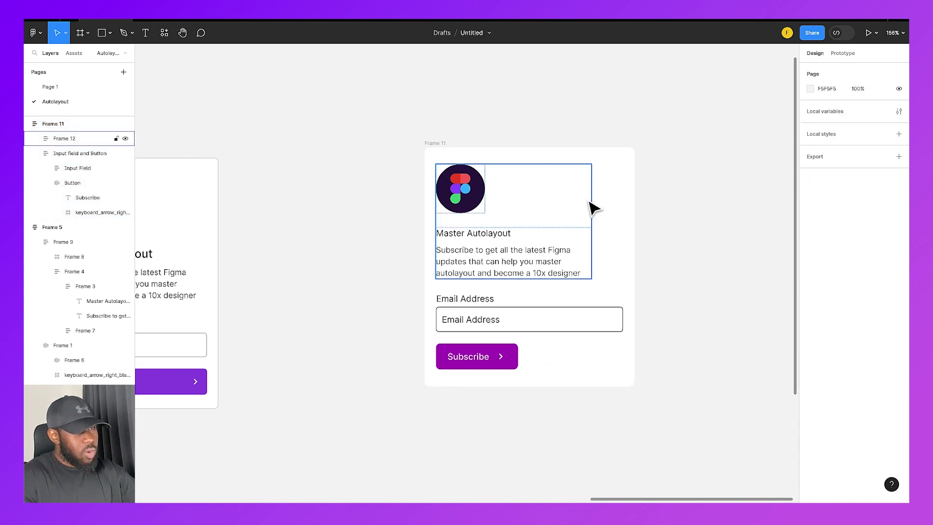
{"action": "left_click", "coordinate": [593, 206]}
{"action": "left_click", "coordinate": [627, 196]}
{"action": "left_click_drag", "start_coordinate": [636, 195], "coordinate": [648, 267]}
{"action": "left_click", "coordinate": [662, 277]}
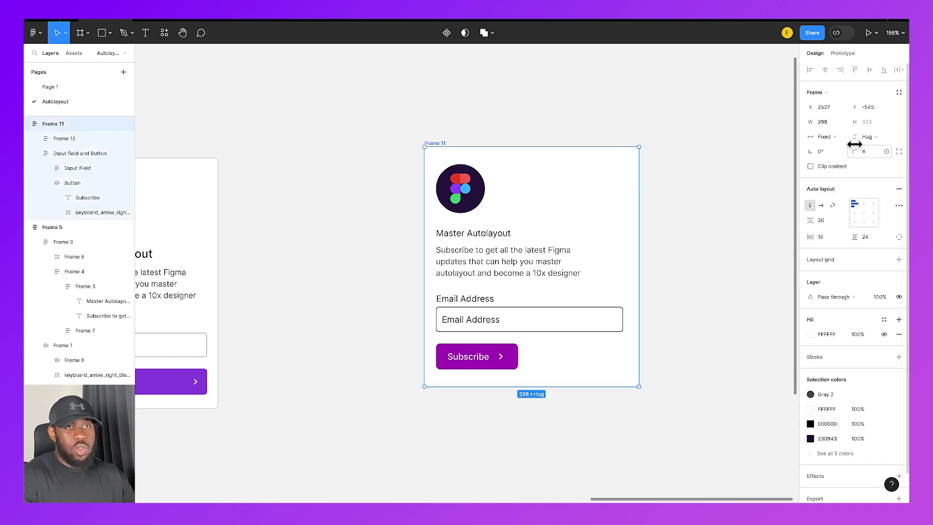
{"action": "left_click", "coordinate": [839, 137]}
{"action": "left_click", "coordinate": [841, 146]}
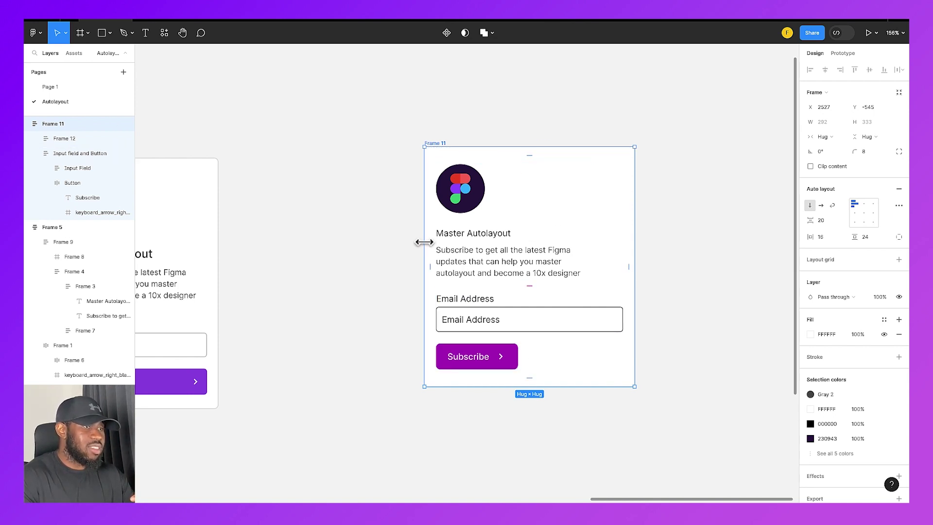
{"action": "left_click", "coordinate": [676, 291]}
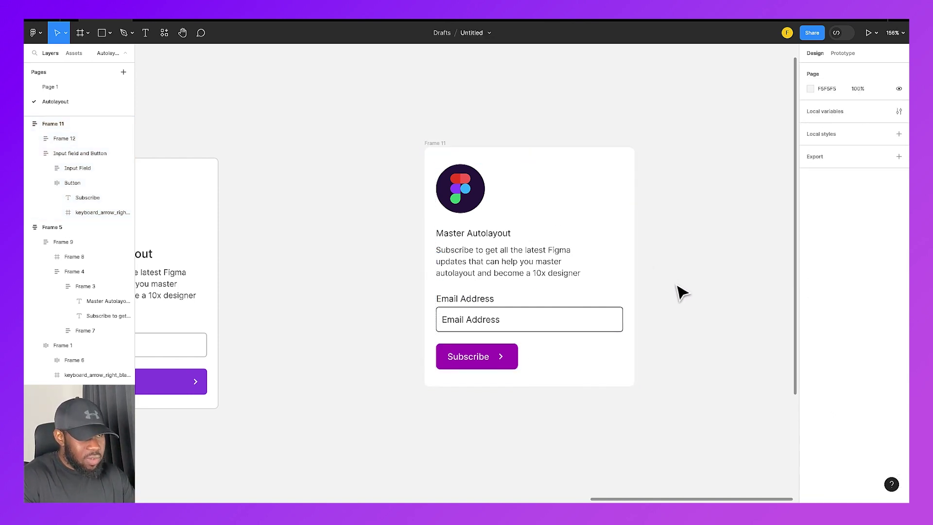
- Set the Subscribe button's horizontal resizing to Fill container
{"action": "double_click", "coordinate": [478, 367]}
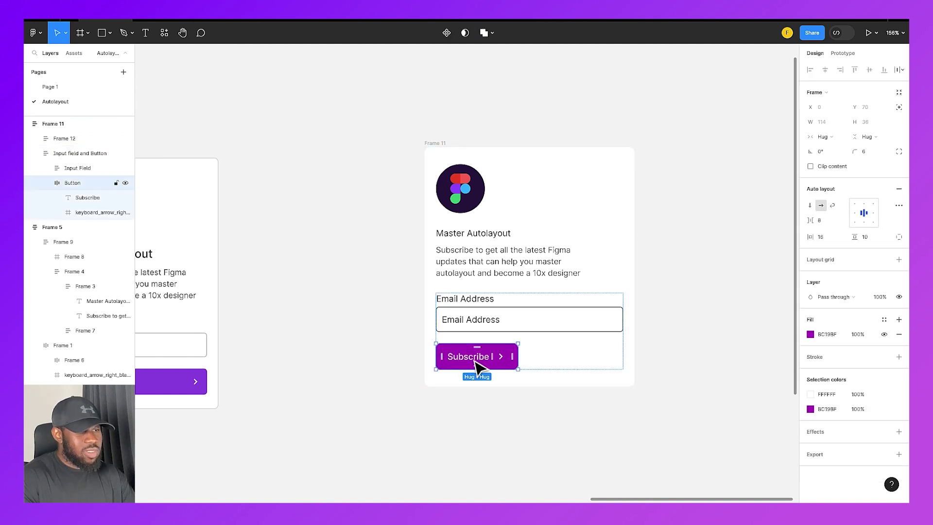
{"action": "left_click", "coordinate": [822, 137]}
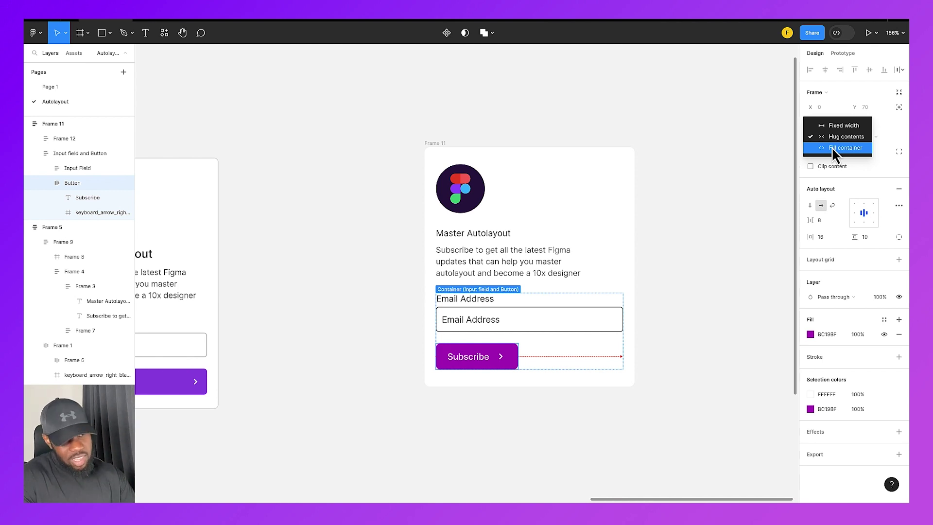
{"action": "left_click", "coordinate": [832, 147]}
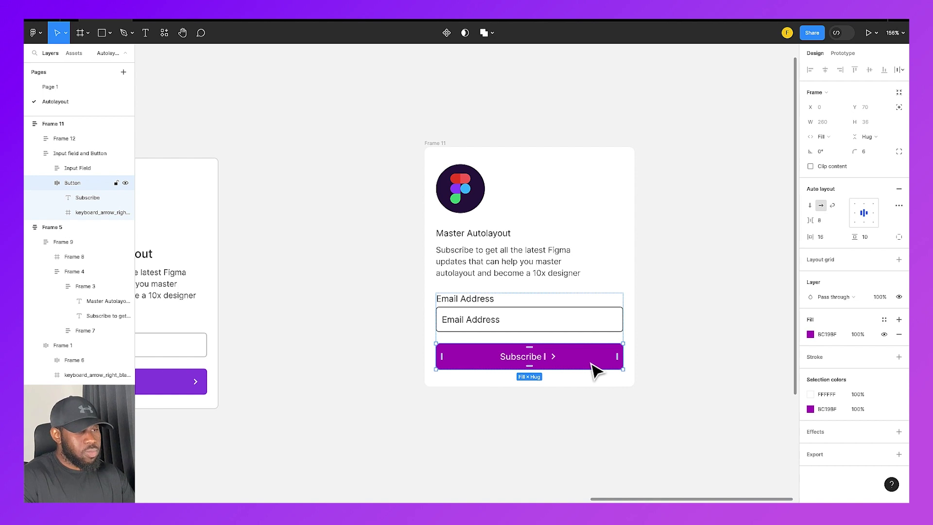
{"action": "left_click", "coordinate": [635, 420]}
- Set the "Input Field" frame's horizontal resizing to Fill container
{"action": "double_click", "coordinate": [522, 329]}
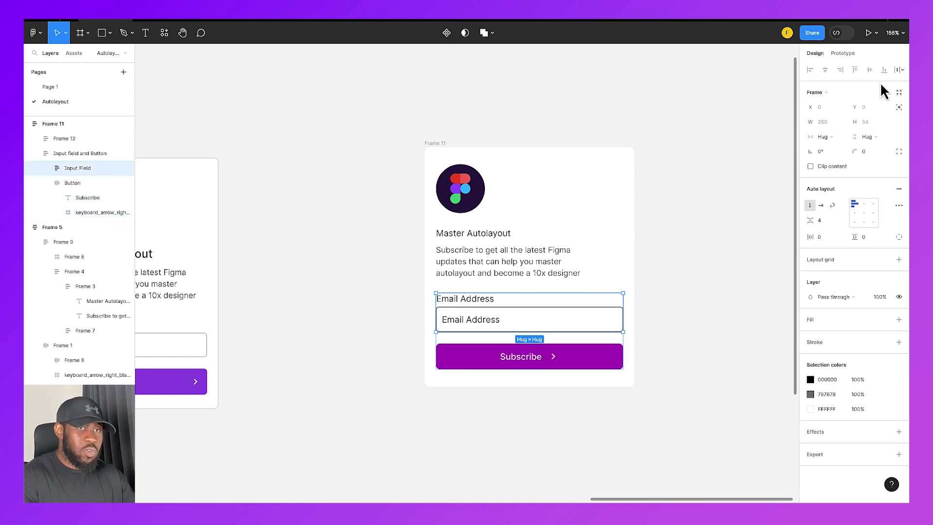
{"action": "left_click", "coordinate": [830, 138]}
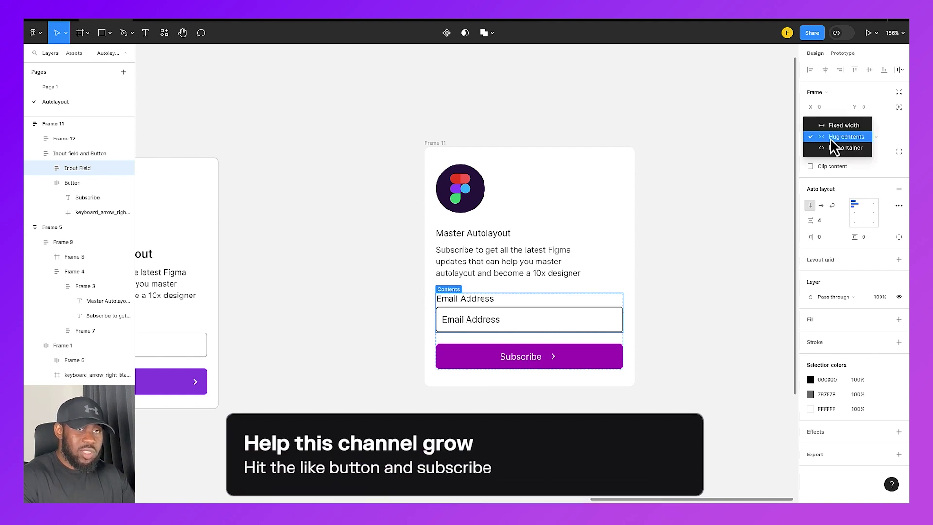
{"action": "left_click", "coordinate": [833, 148]}
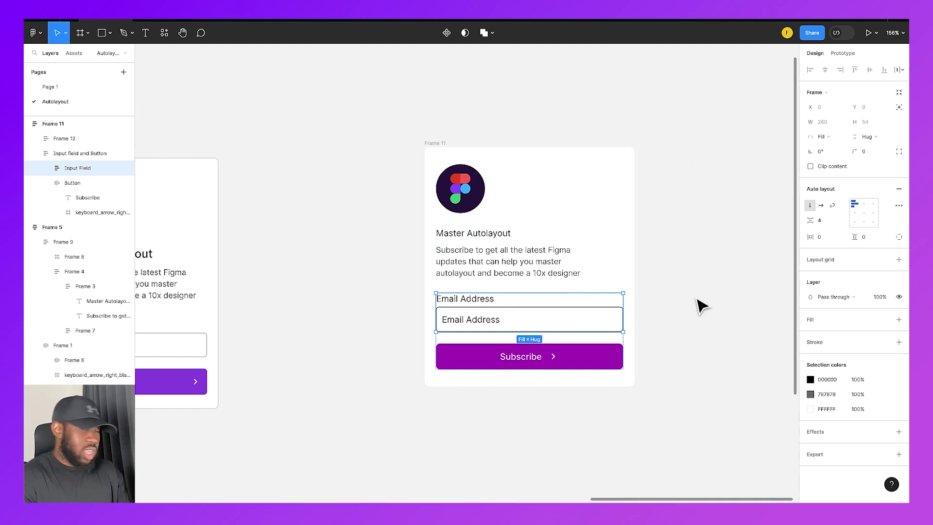
{"action": "left_click", "coordinate": [695, 314]}
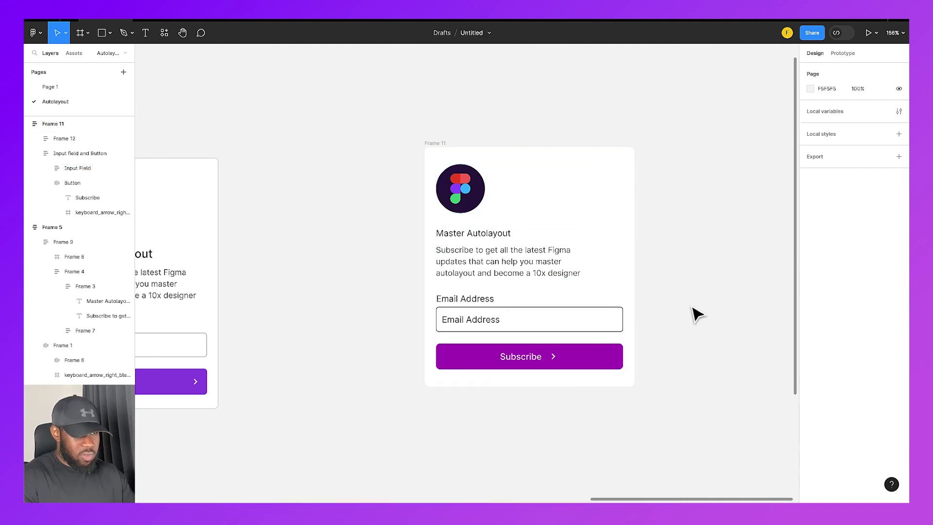
- Try widening the outer card frame to a fixed width of about 297
{"action": "double_click", "coordinate": [565, 324]}
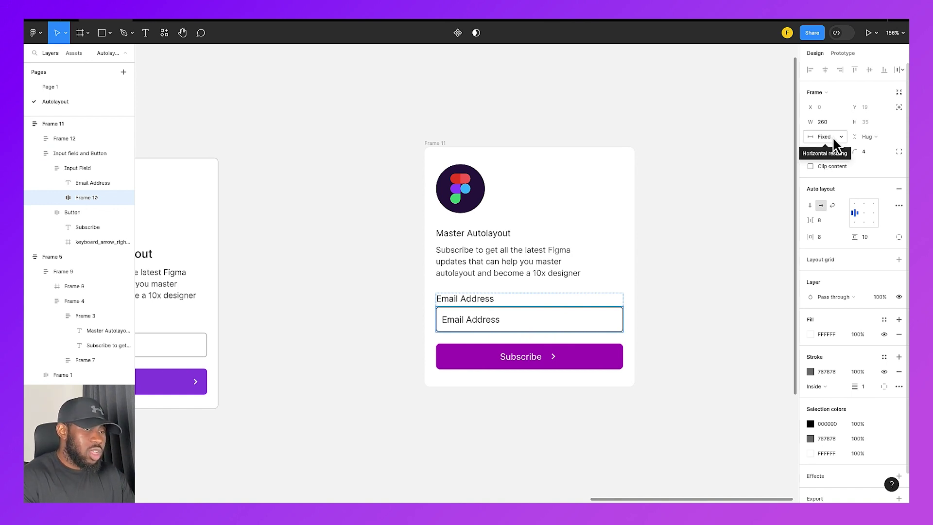
{"action": "left_click", "coordinate": [651, 210]}
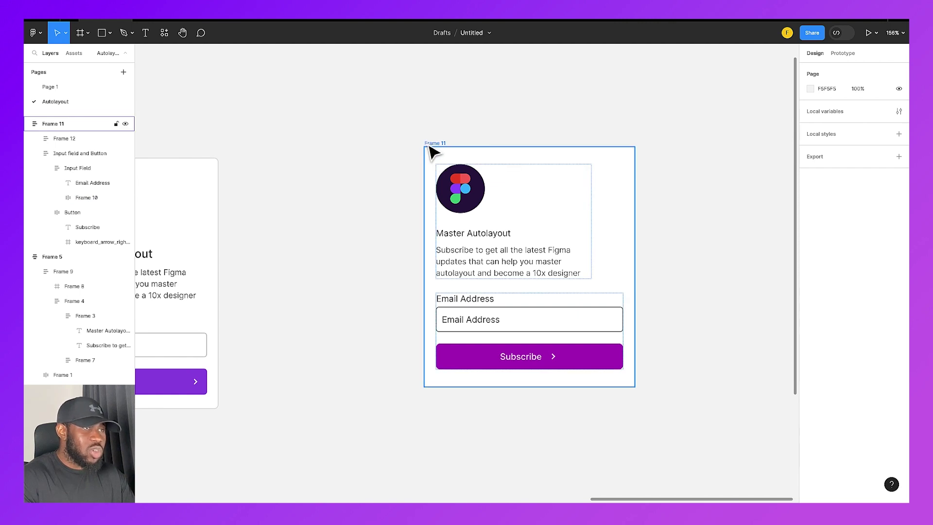
{"action": "left_click", "coordinate": [434, 153]}
{"action": "mouse_move", "coordinate": [634, 225]}
{"action": "left_mouse_down"}
{"action": "mouse_move", "coordinate": [565, 230]}
{"action": "mouse_move", "coordinate": [638, 226]}
{"action": "left_mouse_up"}
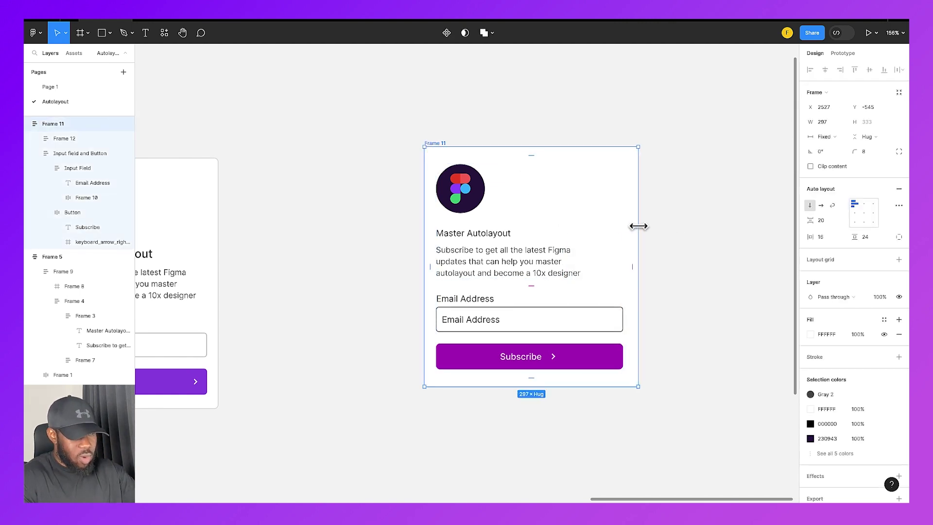
{"action": "left_click", "coordinate": [652, 358]}
- Set the outlined email input box inside the "Input Field" frame to Fill container horizontally
{"action": "left_click", "coordinate": [566, 336]}
{"action": "left_click", "coordinate": [563, 334]}
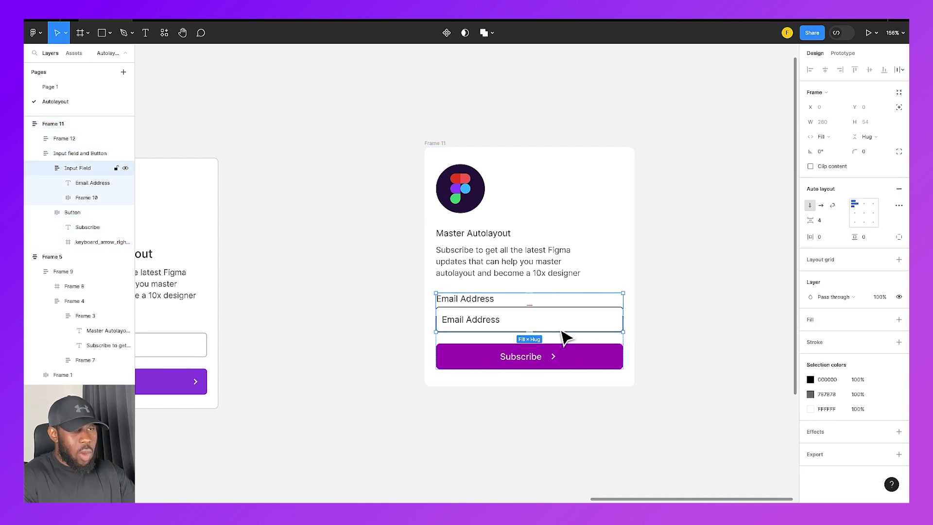
{"action": "left_click", "coordinate": [606, 318]}
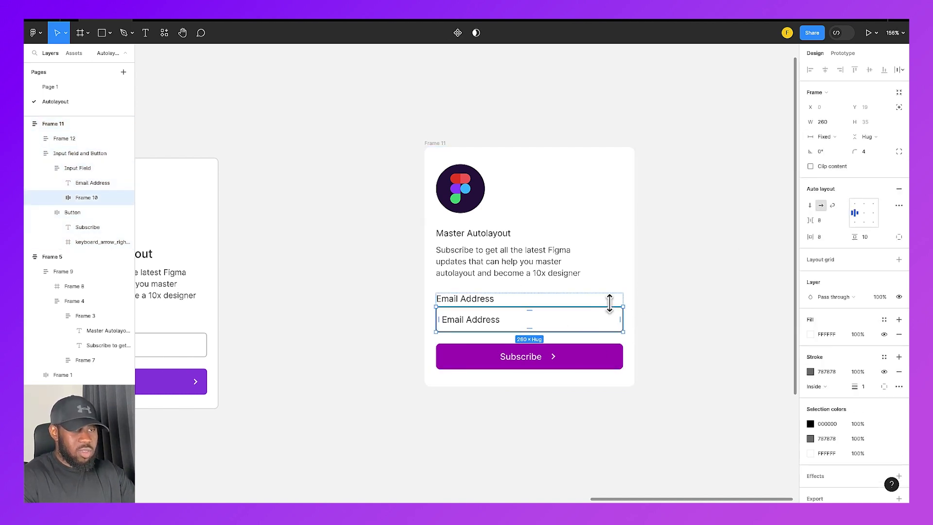
{"action": "left_click", "coordinate": [824, 136]}
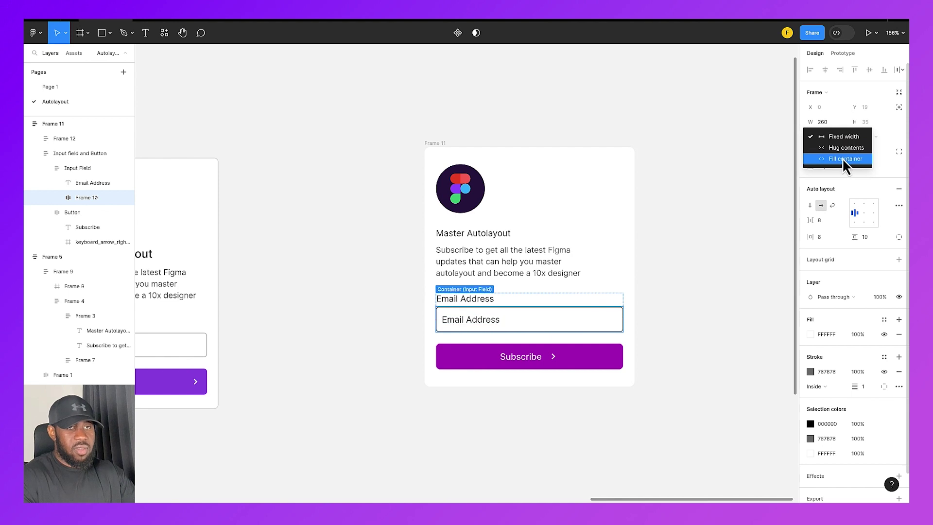
{"action": "left_click", "coordinate": [841, 158]}
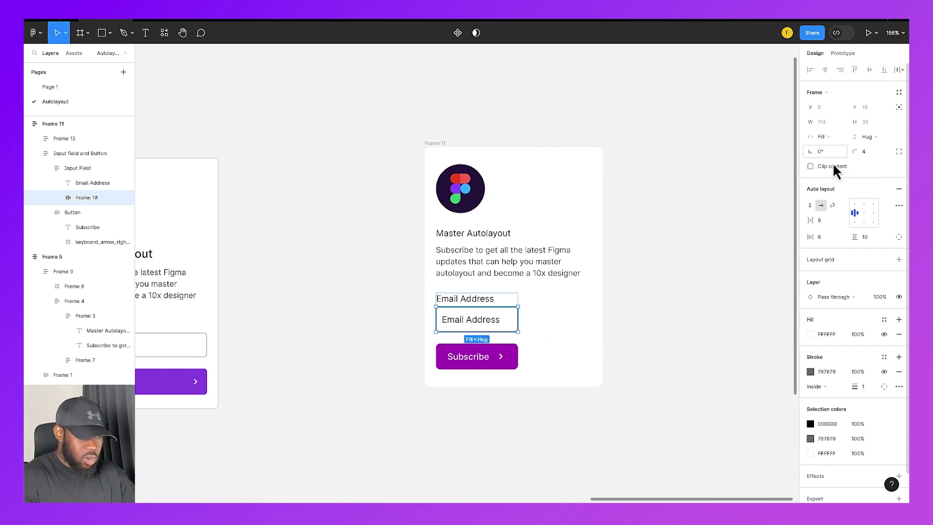
{"action": "left_click", "coordinate": [664, 307]}
- Set the "Input field and Button" frame's horizontal resizing to Fill container
{"action": "left_click", "coordinate": [529, 307]}
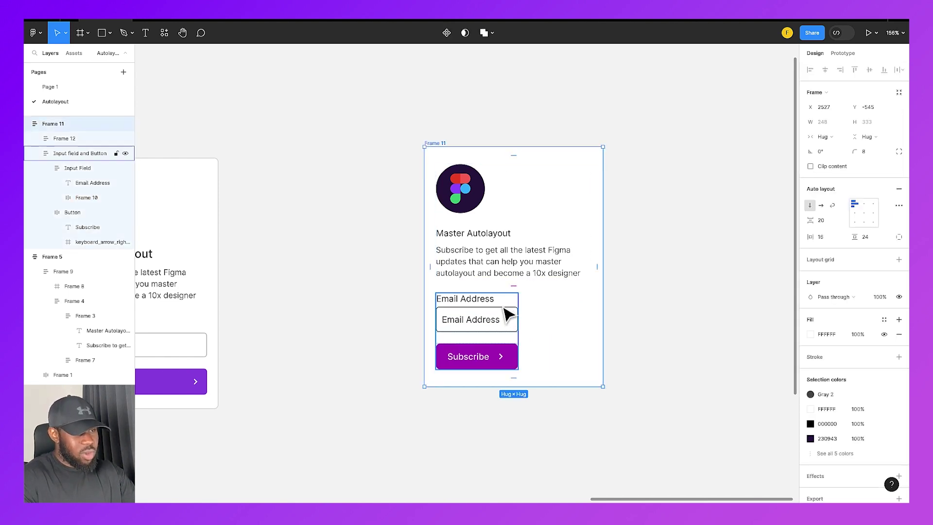
{"action": "left_click", "coordinate": [509, 315]}
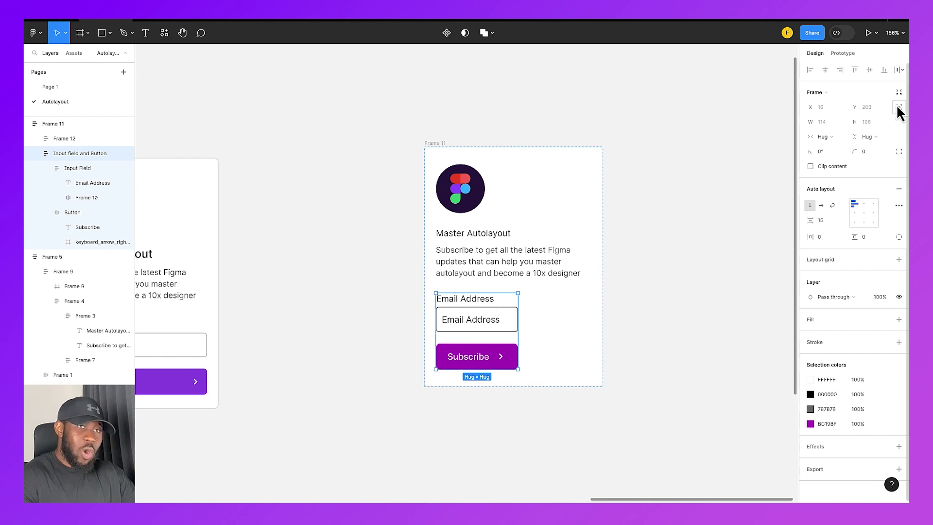
{"action": "left_click", "coordinate": [827, 139]}
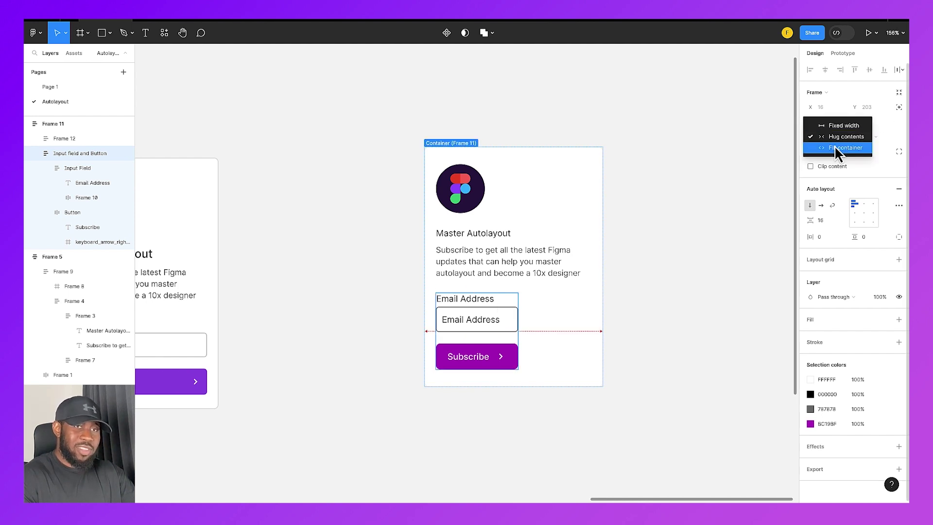
{"action": "left_click", "coordinate": [835, 145]}
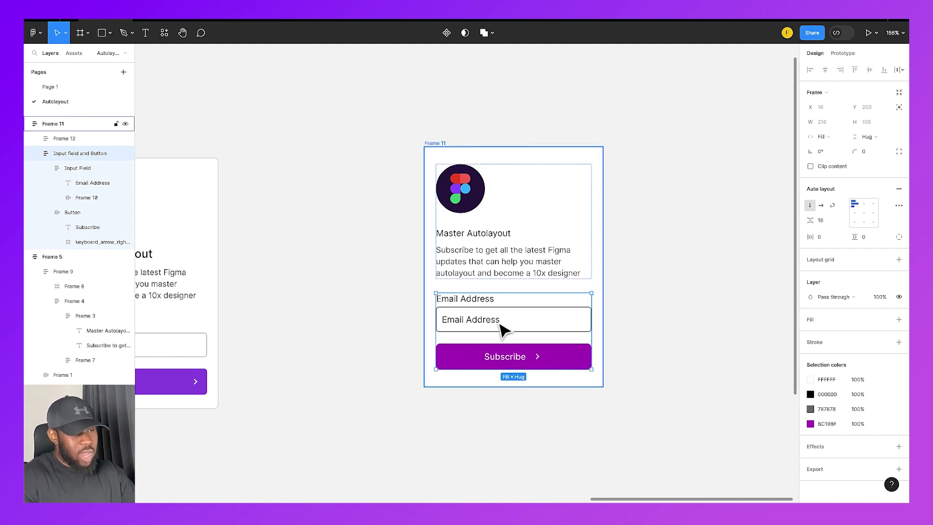
{"action": "left_click", "coordinate": [677, 316]}
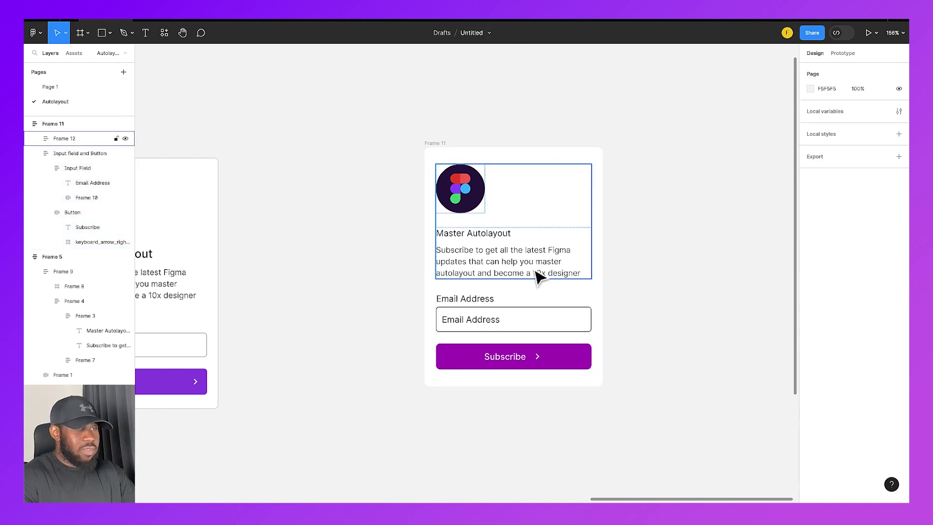
- Set the frame wrapping the Figma logo and the title and description to Fill container horizontally
{"action": "left_click", "coordinate": [537, 274]}
{"action": "left_click", "coordinate": [826, 138]}
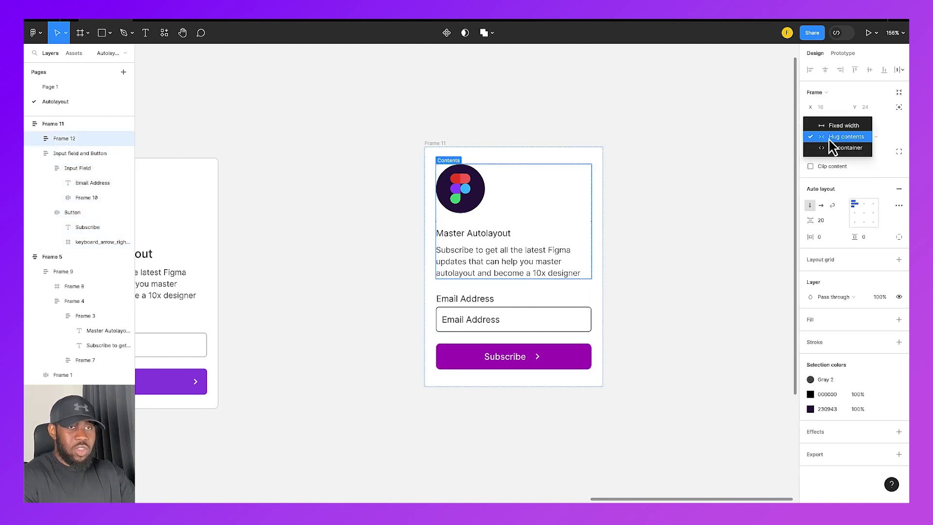
{"action": "left_click", "coordinate": [834, 148]}
{"action": "scroll", "coordinate": [631, 272], "scroll_direction": "right", "scroll_amount": 5}
{"action": "left_click", "coordinate": [587, 283]}
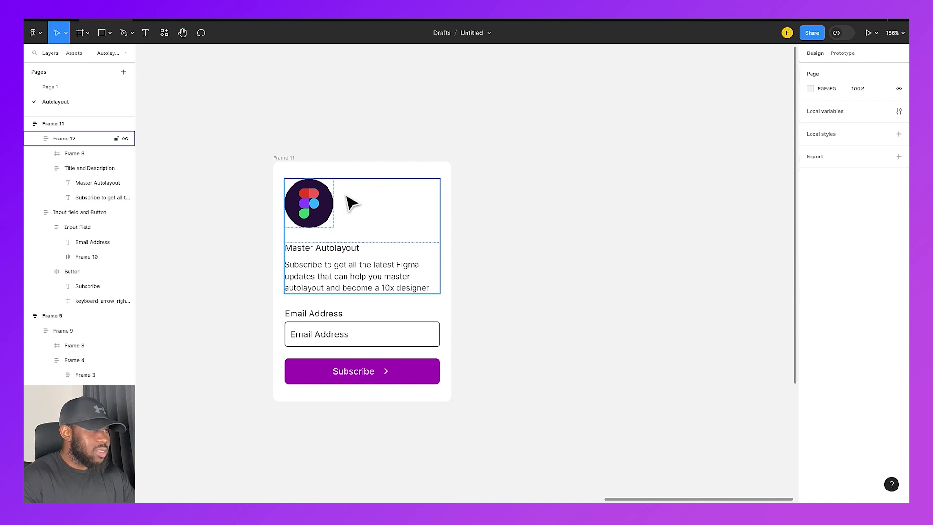
{"action": "left_click", "coordinate": [352, 202]}
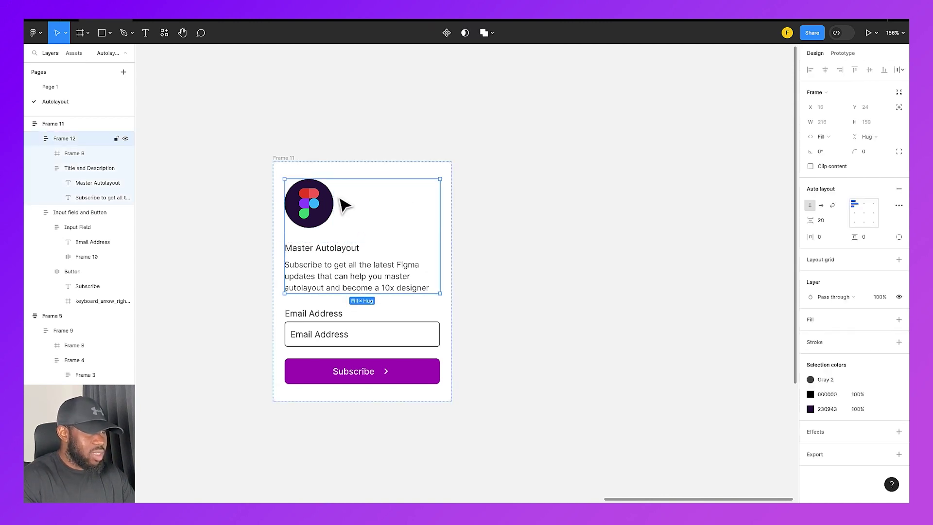
{"action": "left_click", "coordinate": [822, 136]}
{"action": "left_click", "coordinate": [833, 136]}
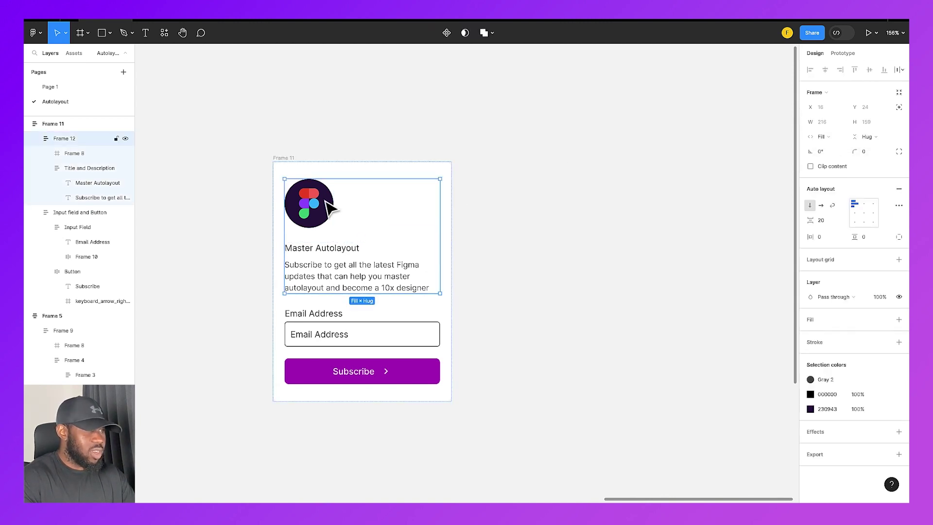
- Set the Figma logo frame's horizontal resizing to Fill container
{"action": "left_click", "coordinate": [310, 214]}
{"action": "left_click", "coordinate": [826, 138]}
{"action": "left_click", "coordinate": [836, 151]}
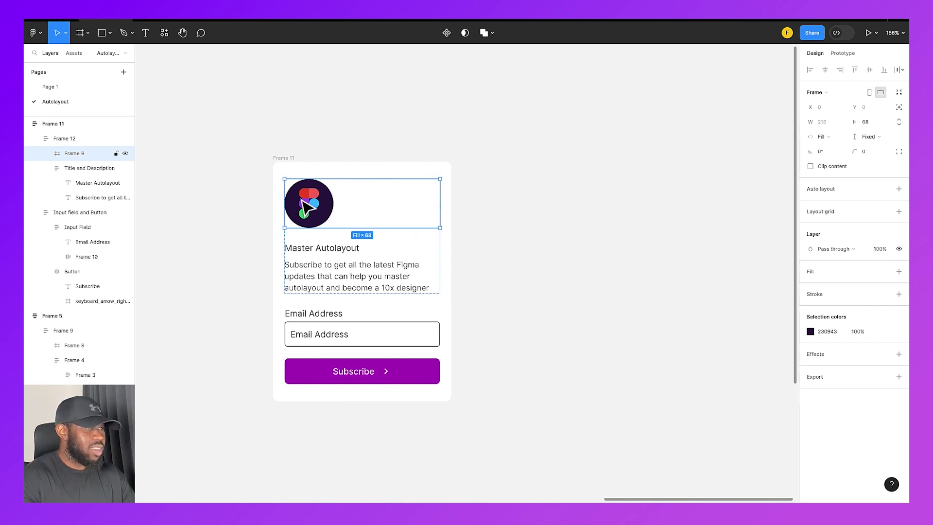
- Set the "Title and Description" frame's horizontal resizing to Fill container
{"action": "left_click", "coordinate": [388, 257]}
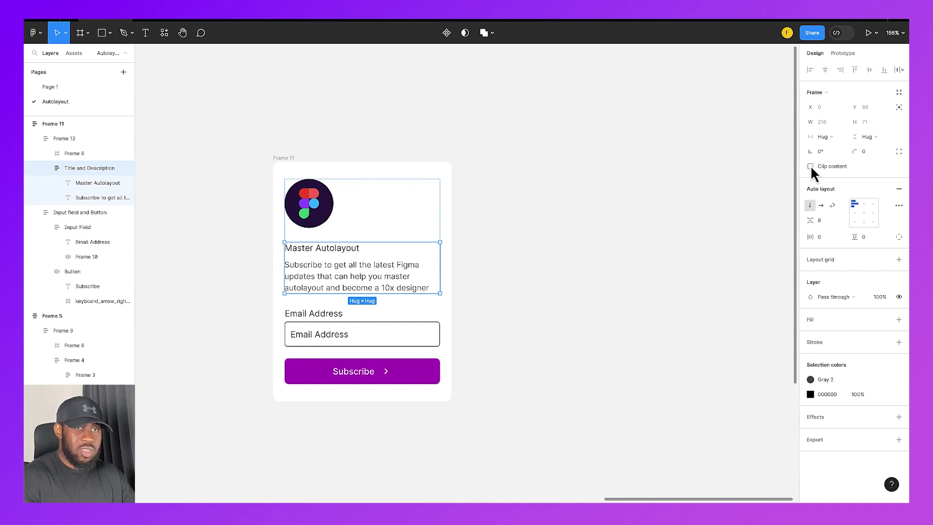
{"action": "left_click", "coordinate": [828, 136]}
{"action": "left_click", "coordinate": [835, 147]}
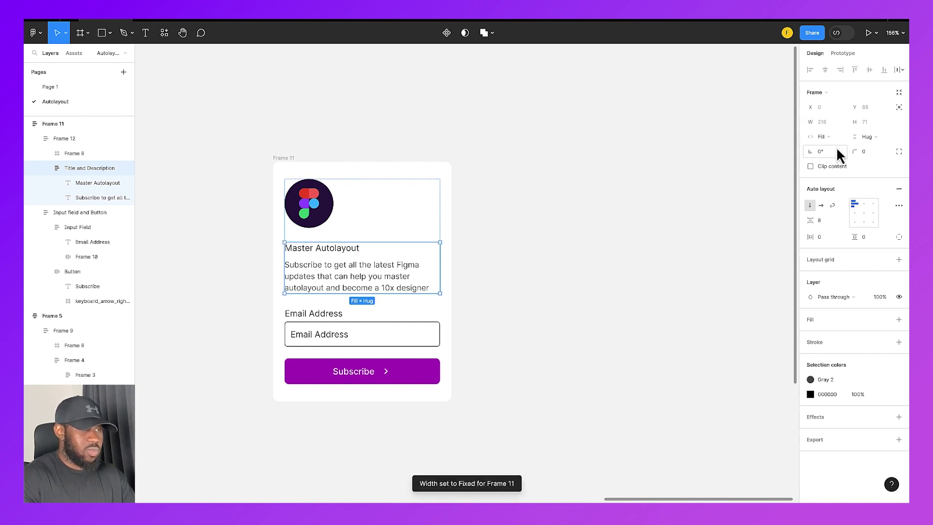
{"action": "left_click", "coordinate": [527, 277]}
- Resize the width of the outer card frame to test its responsiveness, leaving it slightly wider
{"action": "left_click", "coordinate": [449, 194]}
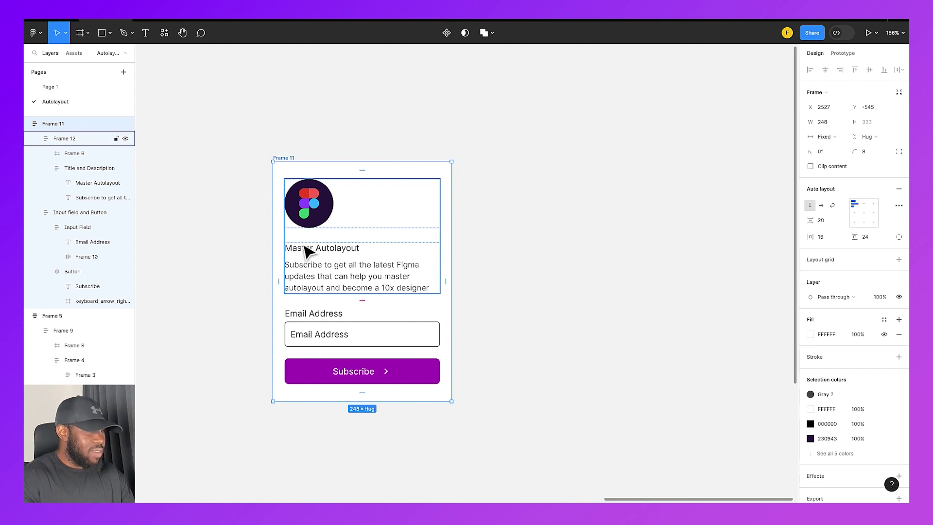
{"action": "left_click", "coordinate": [469, 204]}
{"action": "left_click_drag", "start_coordinate": [452, 203], "coordinate": [451, 167]}
{"action": "left_click", "coordinate": [517, 260]}
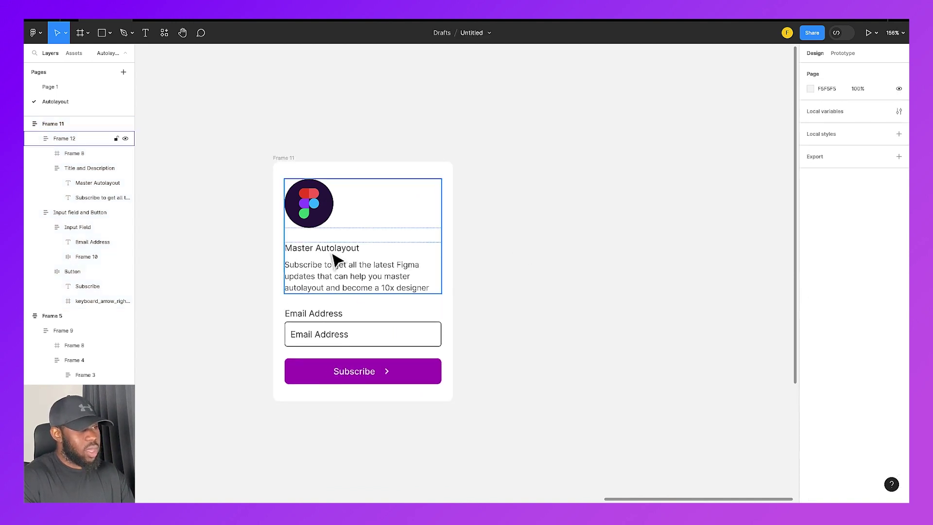
- Set the "Master Autolayout" title to font size 16 and Semi Bold weight
{"action": "double_click", "coordinate": [345, 247]}
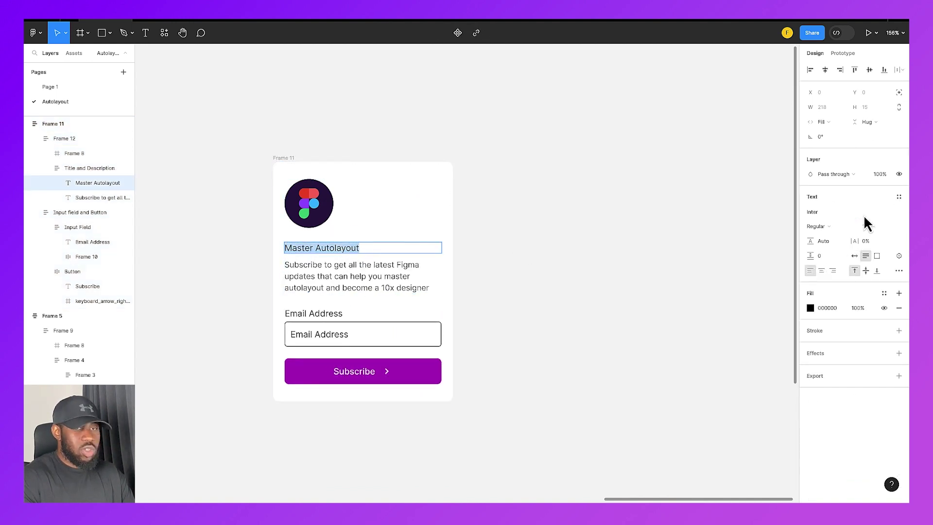
{"action": "type", "text": "1"}
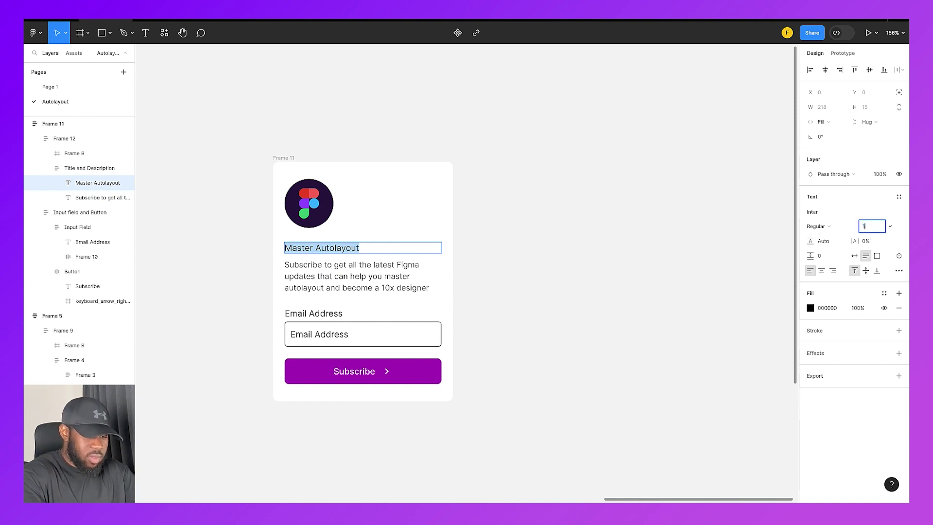
{"action": "type", "text": "6"}
{"action": "key", "text": "Return"}
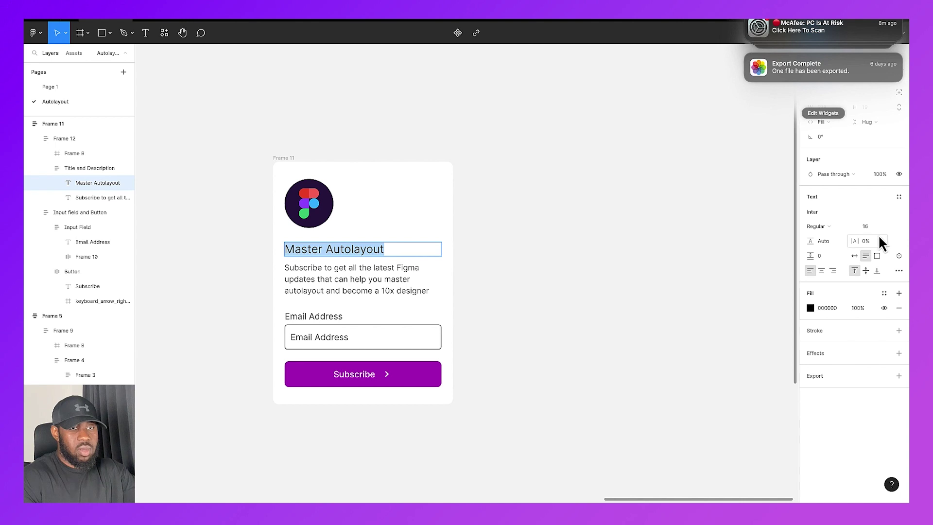
{"action": "left_click", "coordinate": [585, 249]}
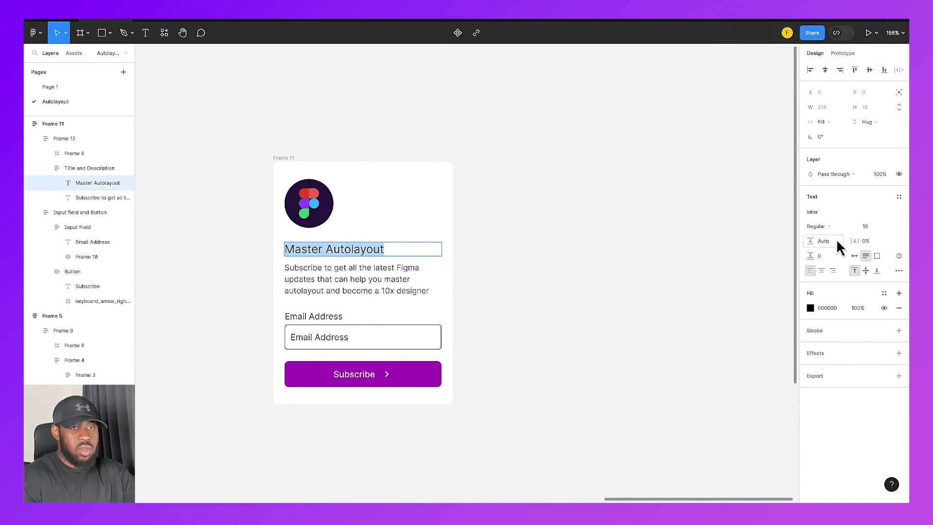
{"action": "left_click", "coordinate": [828, 225]}
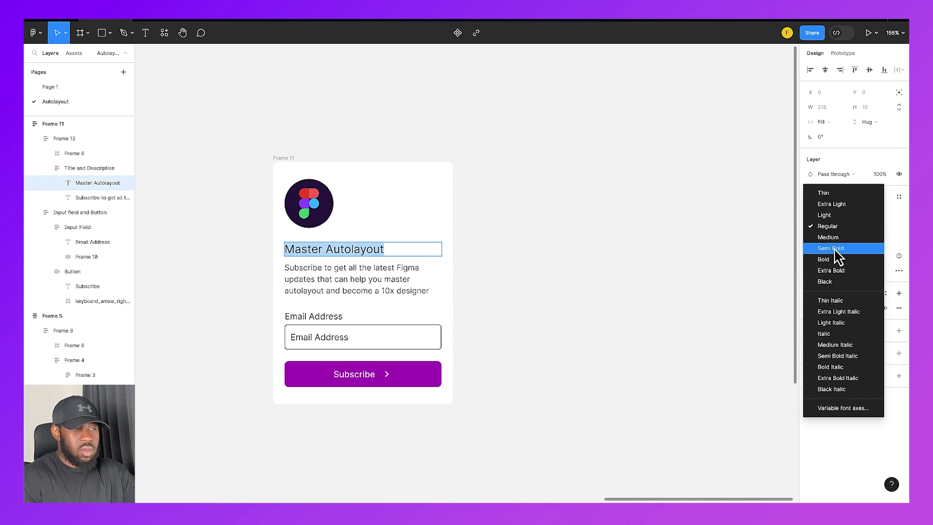
{"action": "left_click", "coordinate": [835, 249]}
{"action": "key", "text": "Escape"}
- Set the "Email Address" label above the input field to font size 10
{"action": "left_click", "coordinate": [396, 290]}
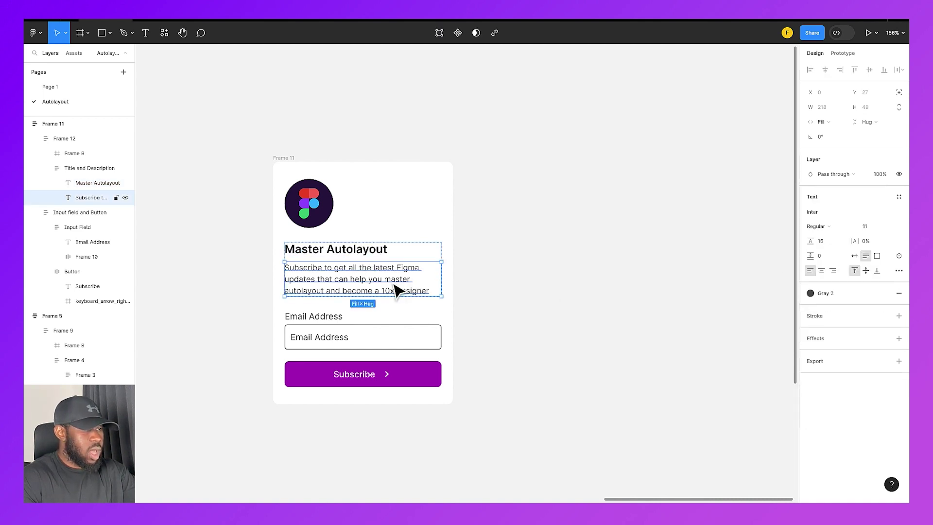
{"action": "double_click", "coordinate": [315, 317]}
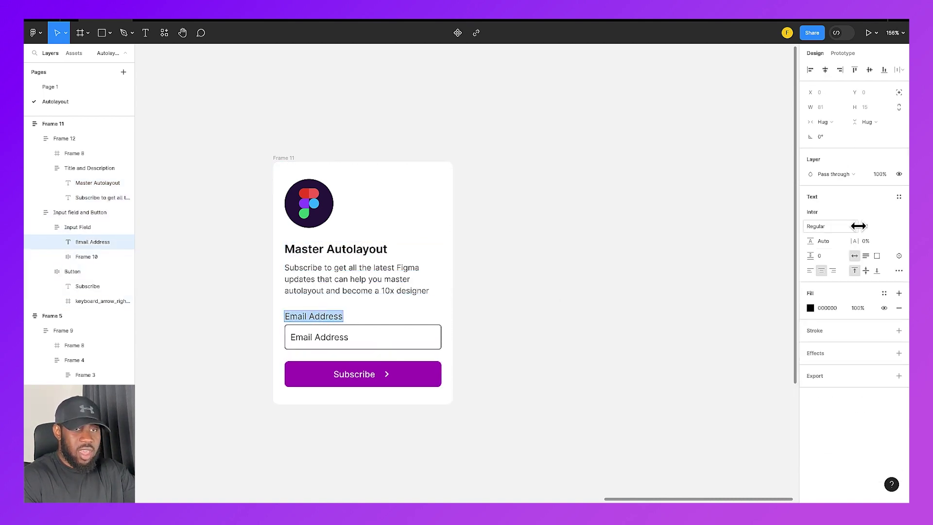
{"action": "type", "text": "10"}
{"action": "key", "text": "Return"}
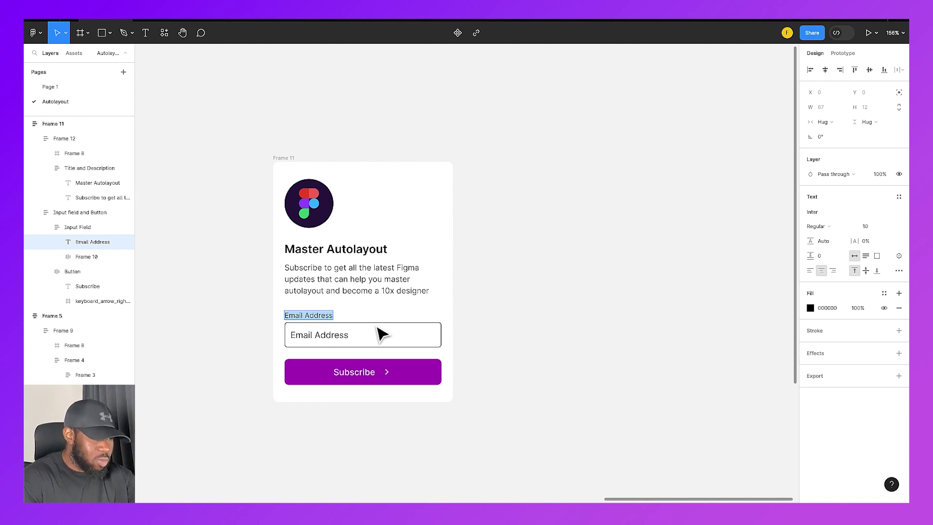
{"action": "key", "text": "Escape"}
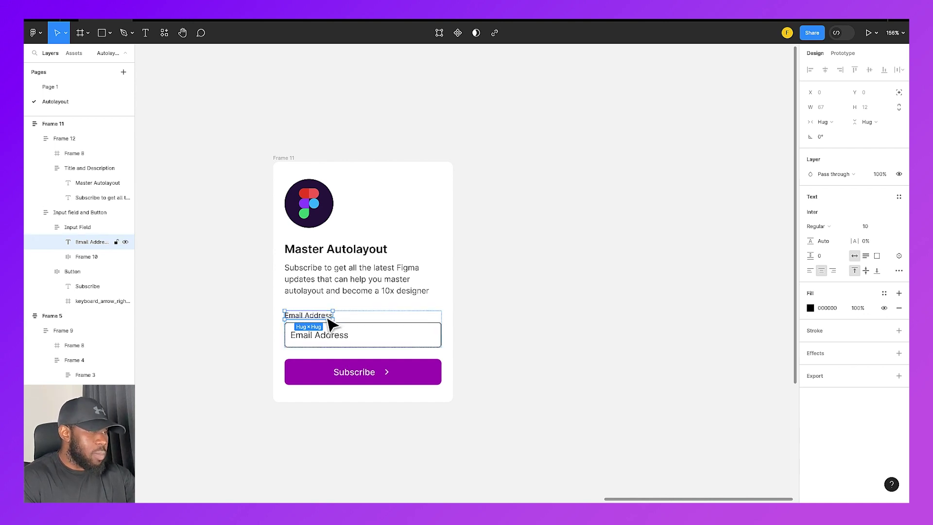
- Set the "Email Address" placeholder inside the input field to font size 11 with the light grey fill C7C7C7
{"action": "double_click", "coordinate": [335, 336]}
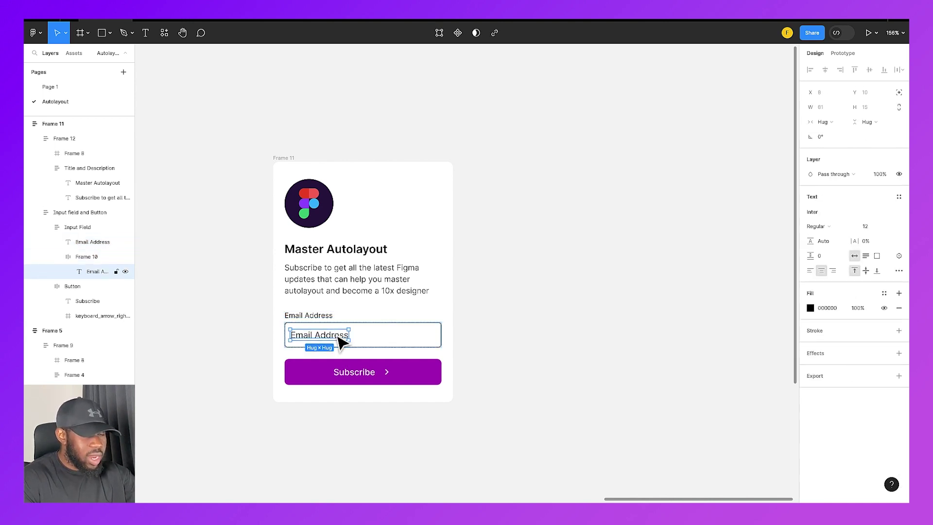
{"action": "double_click", "coordinate": [321, 335]}
{"action": "left_click", "coordinate": [872, 227]}
{"action": "type", "text": "11"}
{"action": "key", "text": "Return"}
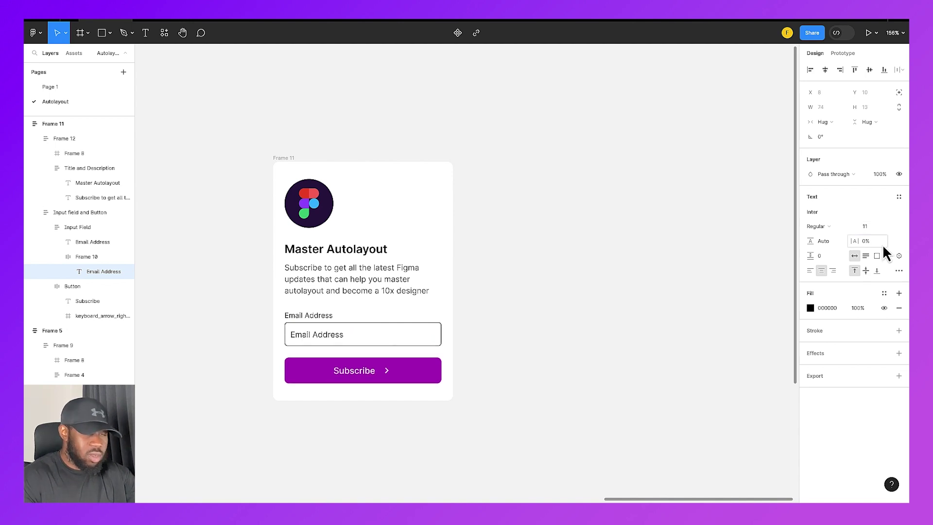
{"action": "left_click", "coordinate": [810, 307]}
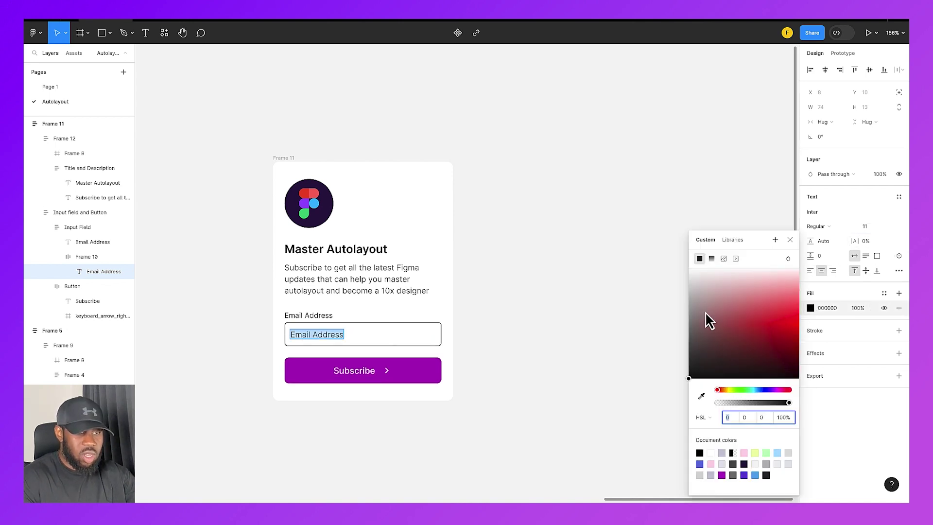
{"action": "left_click_drag", "start_coordinate": [705, 313], "coordinate": [678, 291]}
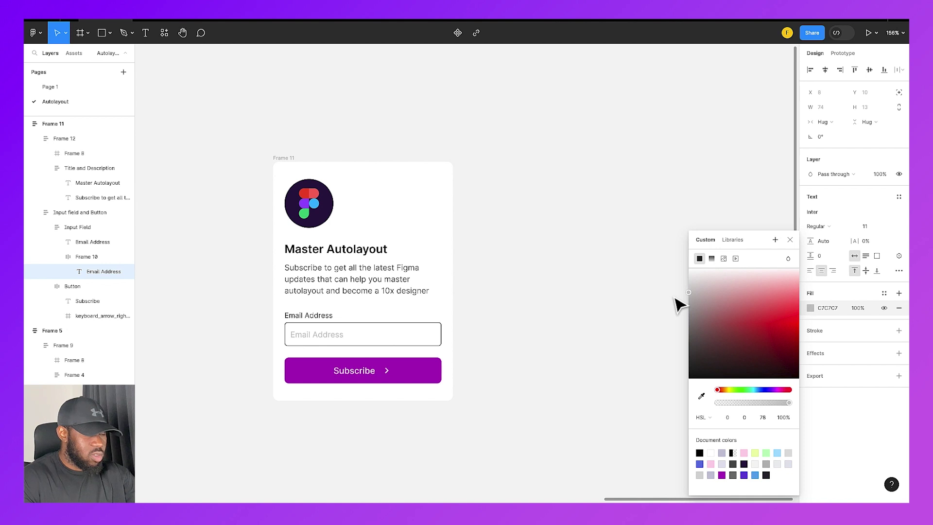
{"action": "left_click", "coordinate": [420, 340]}
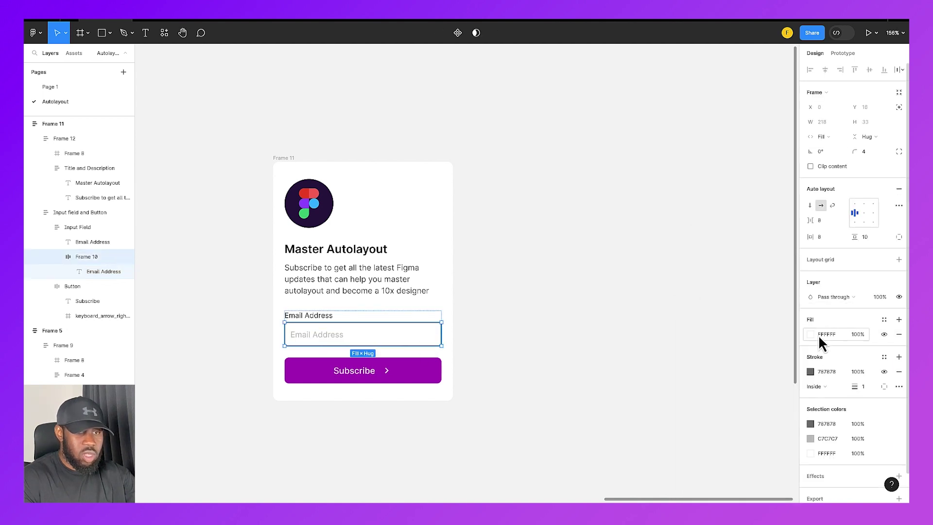
{"action": "left_click", "coordinate": [810, 334]}
{"action": "left_click_drag", "start_coordinate": [762, 340], "coordinate": [681, 348]}
{"action": "key", "text": "ctrl+z"}
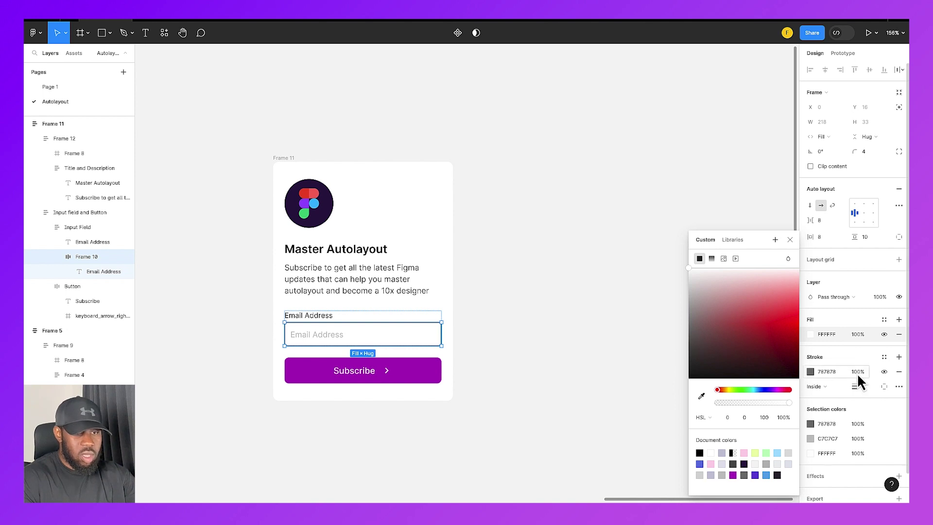
- Lighten the stroke of the input field's box to D1D1D1
{"action": "left_click", "coordinate": [812, 370]}
{"action": "left_click", "coordinate": [811, 371]}
{"action": "mouse_move", "coordinate": [690, 348]}
{"action": "left_mouse_down"}
{"action": "mouse_move", "coordinate": [679, 374]}
{"action": "mouse_move", "coordinate": [673, 292]}
{"action": "left_mouse_up"}
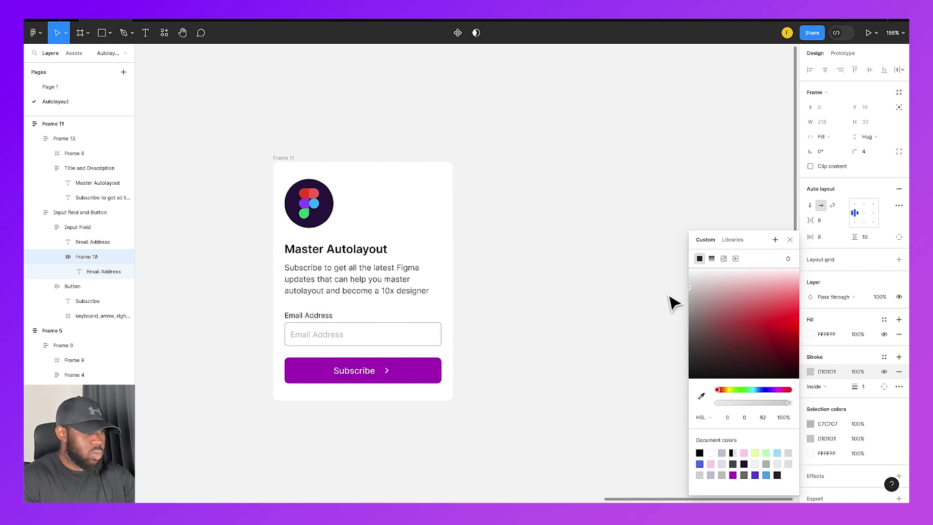
{"action": "left_click", "coordinate": [673, 302]}
- Set the Button frame's gap between the "Subscribe" text and the arrow to Auto
{"action": "double_click", "coordinate": [362, 376]}
{"action": "double_click", "coordinate": [364, 380]}
{"action": "left_click", "coordinate": [464, 391]}
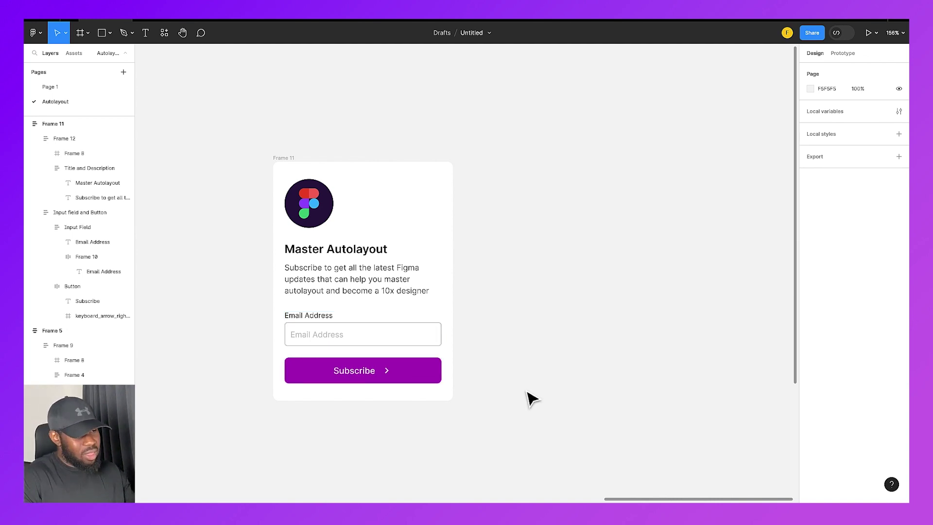
{"action": "left_click", "coordinate": [368, 378]}
{"action": "double_click", "coordinate": [369, 378]}
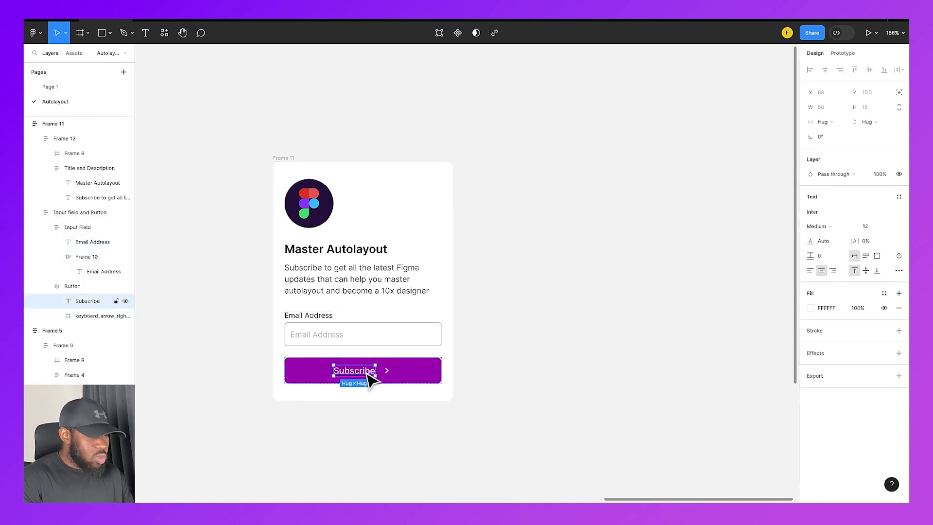
{"action": "left_click", "coordinate": [412, 379]}
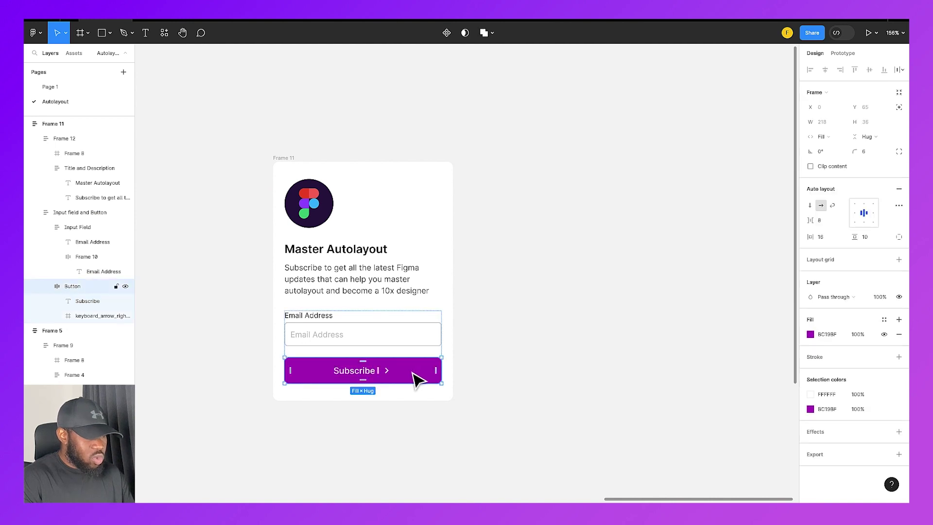
{"action": "left_click", "coordinate": [378, 370]}
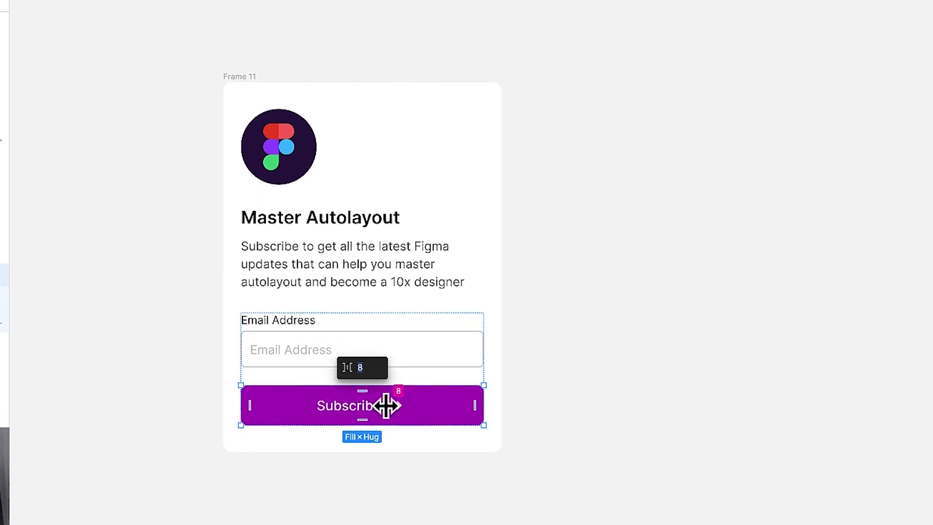
{"action": "type", "text": "au"}
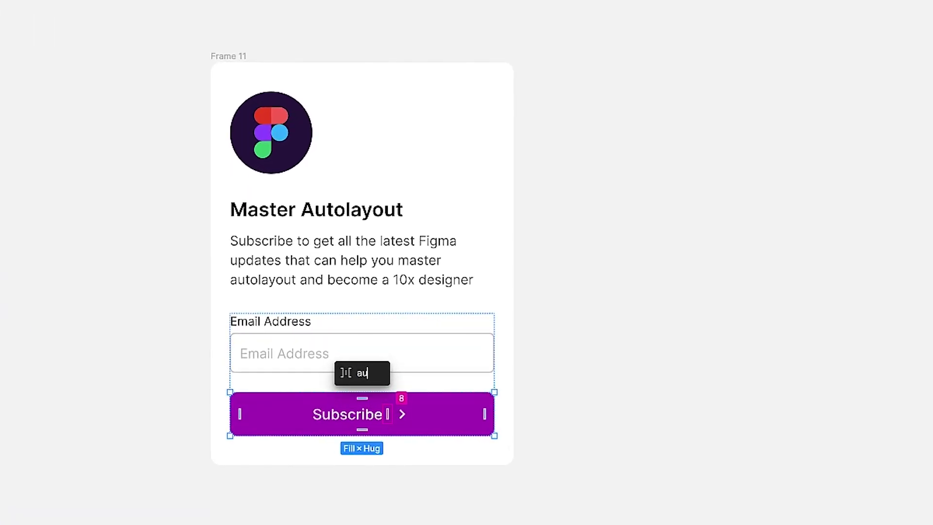
{"action": "type", "text": "to"}
{"action": "key", "text": "Return"}
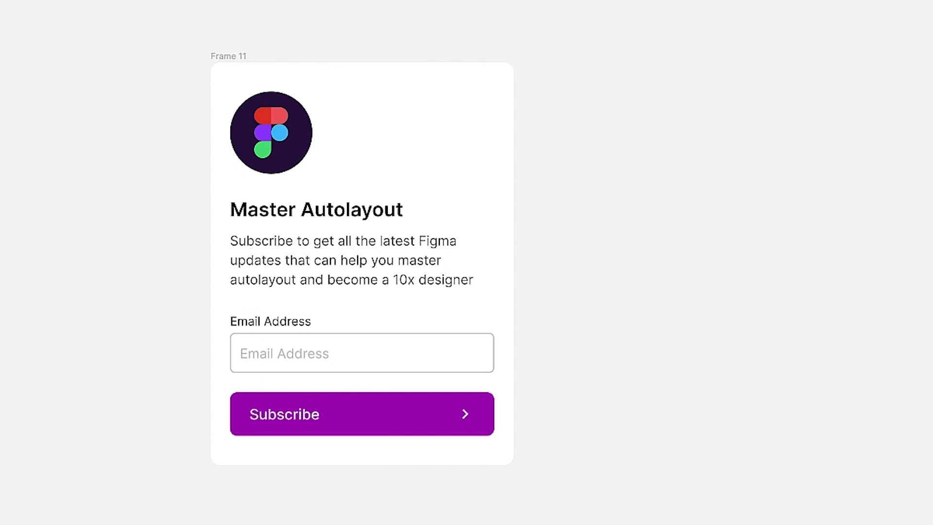
- Give the "Subscribe" text in the button a bolder font weight
{"action": "left_click", "coordinate": [344, 417]}
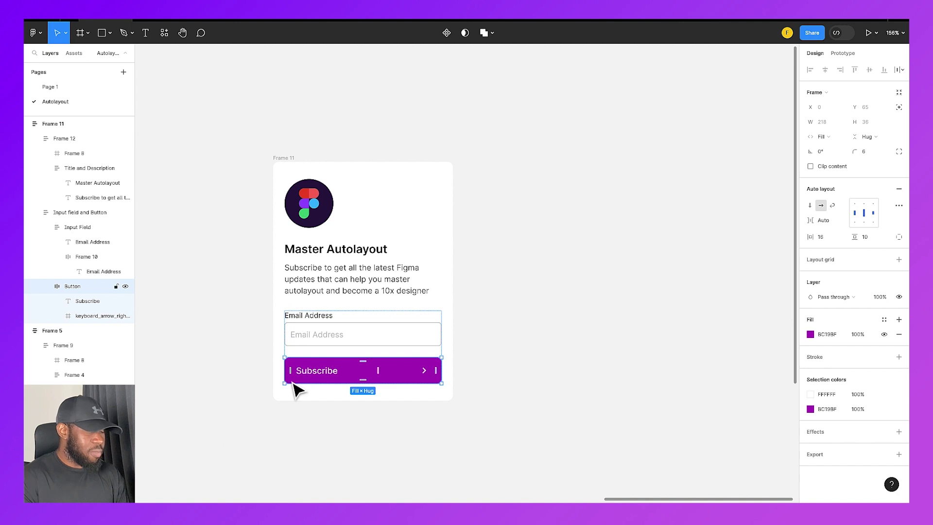
{"action": "left_click", "coordinate": [516, 396]}
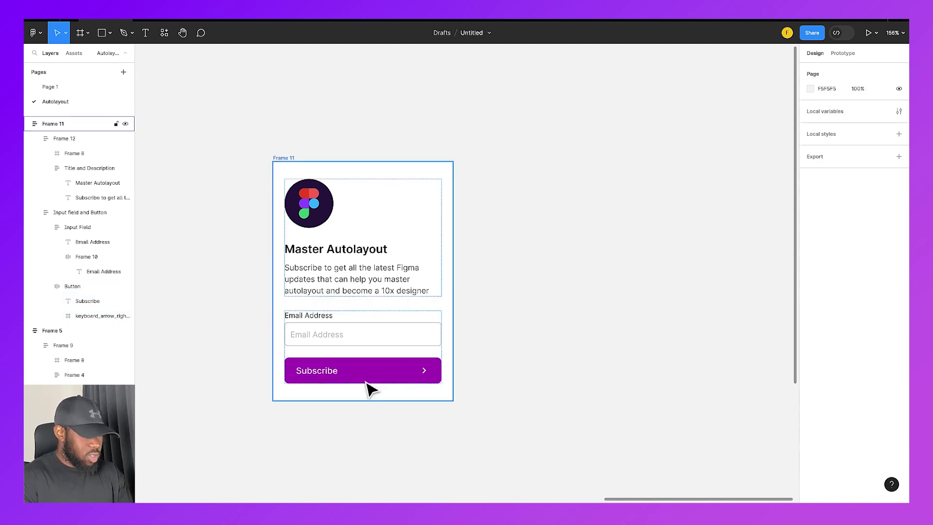
{"action": "left_click", "coordinate": [327, 381]}
{"action": "double_click", "coordinate": [322, 371]}
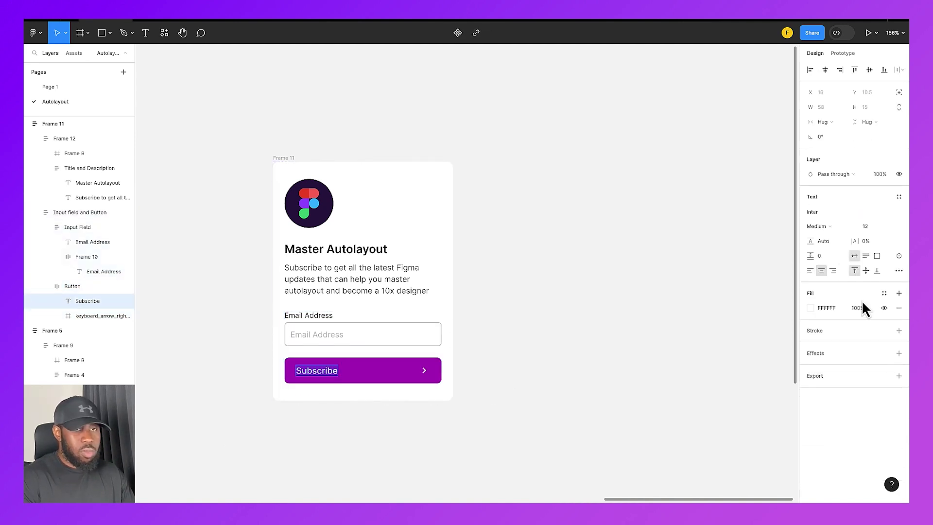
- Widen the outer card frame slightly to a width of 256
{"action": "left_click", "coordinate": [293, 160]}
{"action": "mouse_move", "coordinate": [448, 197]}
{"action": "left_mouse_down"}
{"action": "mouse_move", "coordinate": [369, 191]}
{"action": "mouse_move", "coordinate": [585, 220]}
{"action": "mouse_move", "coordinate": [393, 203]}
{"action": "mouse_move", "coordinate": [502, 208]}
{"action": "mouse_move", "coordinate": [447, 199]}
{"action": "mouse_move", "coordinate": [457, 202]}
{"action": "left_mouse_up"}
- Duplicate the Input Field frame three times to test the card's auto layout, and undo the duplicates
{"action": "left_click", "coordinate": [359, 328]}
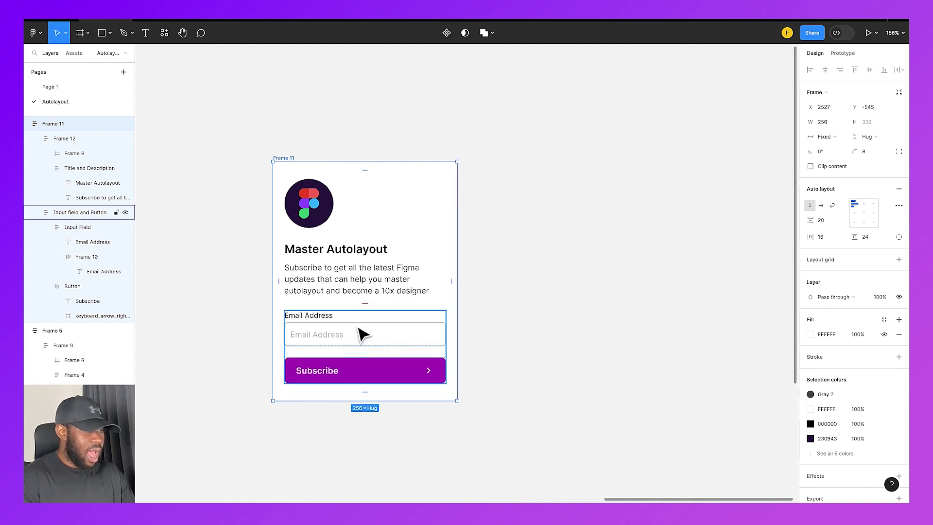
{"action": "scroll", "coordinate": [474, 298], "scroll_direction": "down", "scroll_amount": 5}
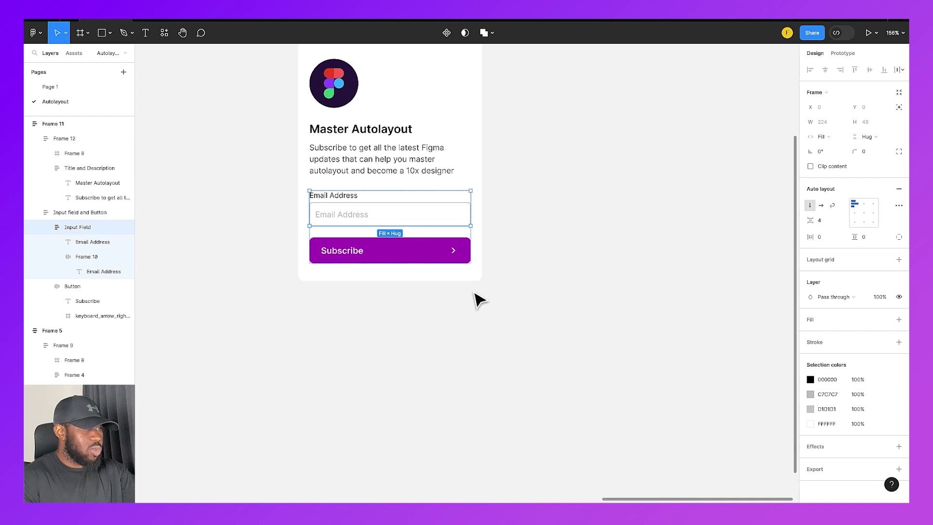
{"action": "key", "text": "ctrl+d"}
{"action": "key", "text": "ctrl+d"}
{"action": "key", "text": "ctrl+d"}
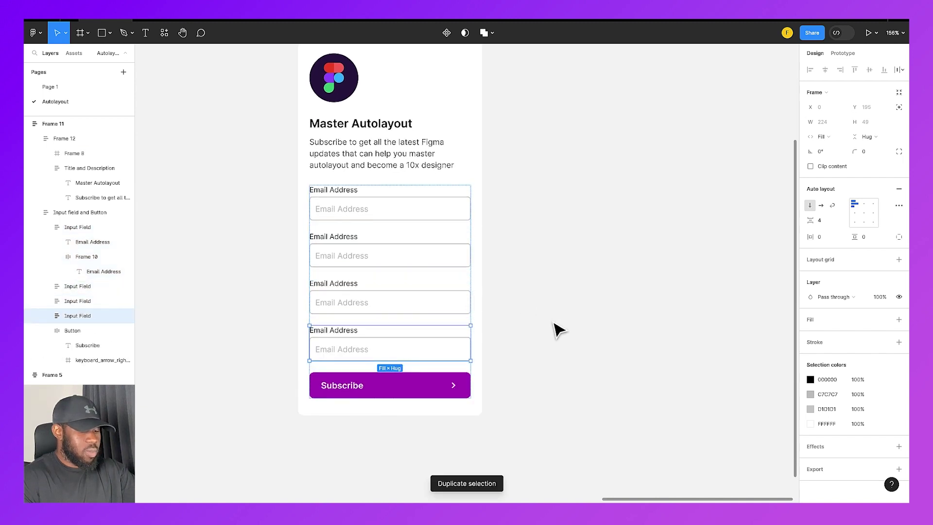
{"action": "key", "text": "ctrl+z"}
{"action": "key", "text": "ctrl+z"}
{"action": "key", "text": "ctrl+z"}
- Duplicate the "Title and Description" frame twice to test how the card adapts
{"action": "left_click", "coordinate": [412, 142]}
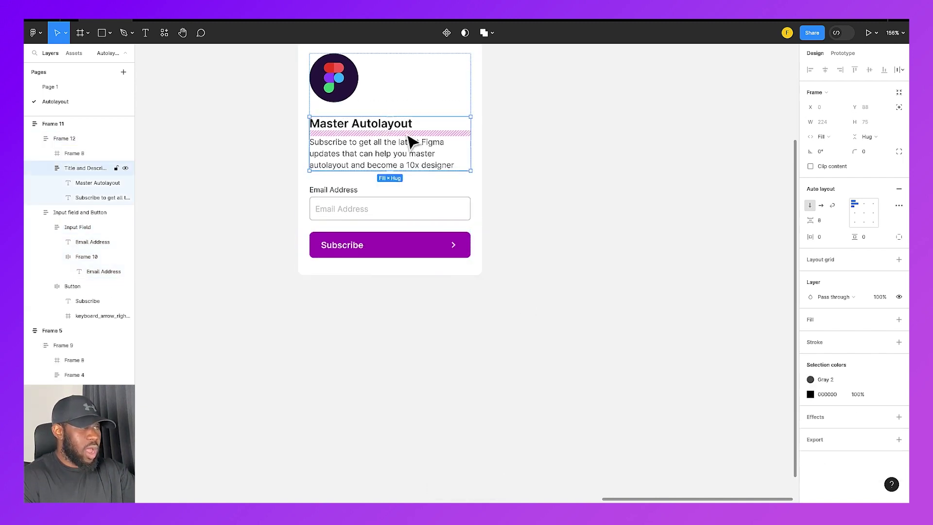
{"action": "key", "text": "ctrl+d"}
{"action": "key", "text": "ctrl+d"}
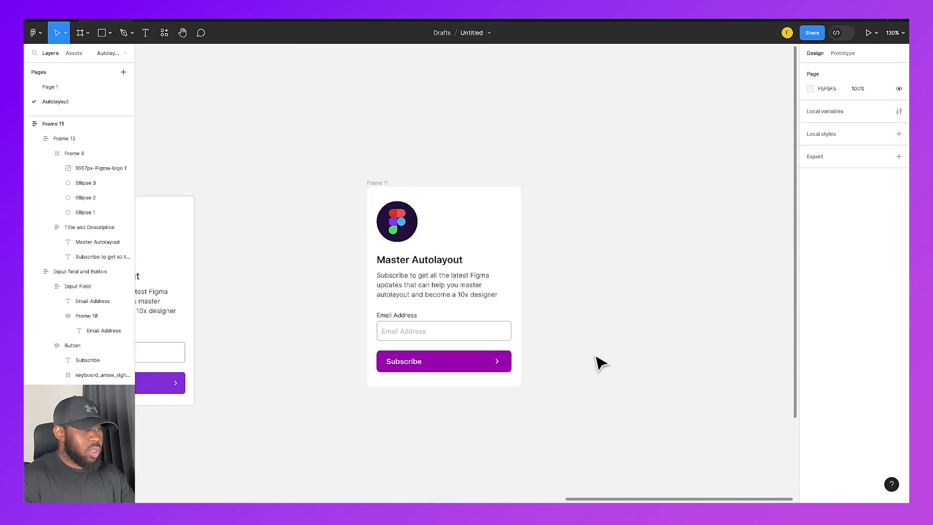
- Draw a new 754 × 659 frame around the whole card as its background
{"action": "scroll", "coordinate": [601, 362], "scroll_direction": "up", "scroll_amount": 2}
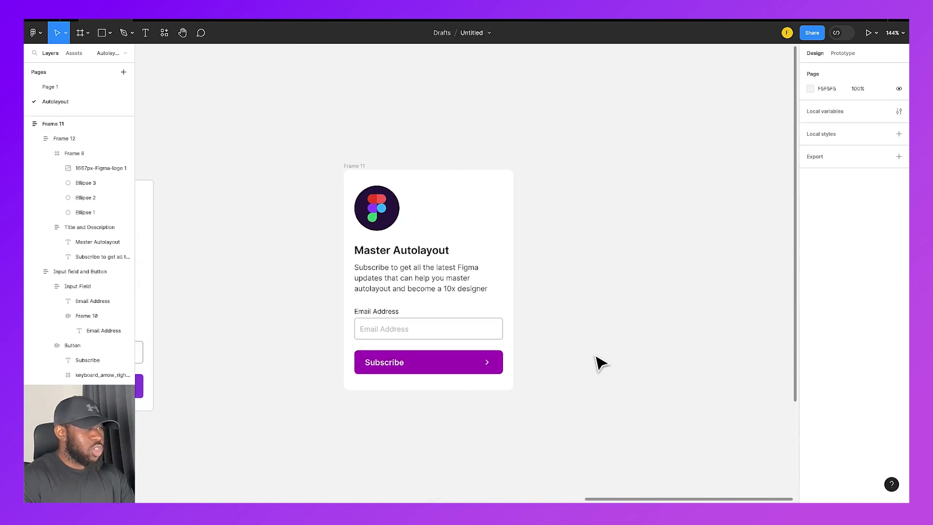
{"action": "left_click", "coordinate": [86, 39]}
{"action": "left_click", "coordinate": [86, 55]}
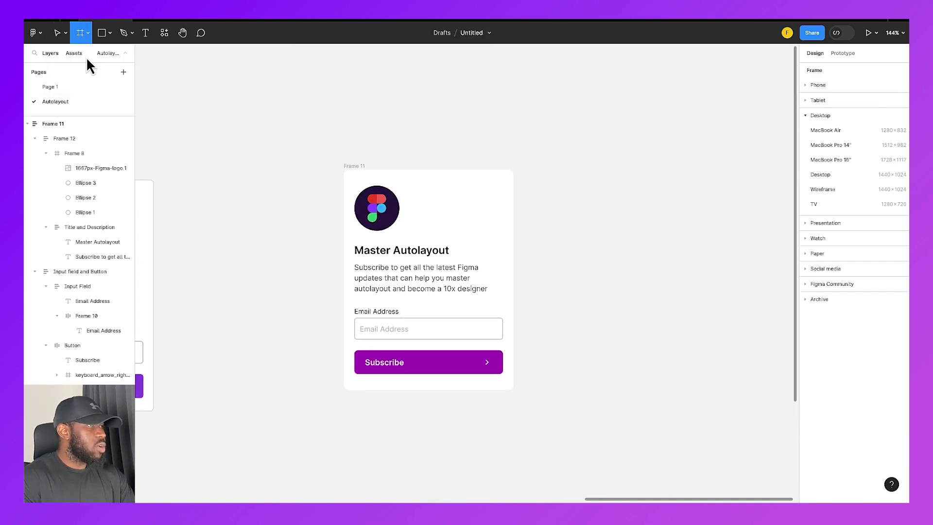
{"action": "mouse_move", "coordinate": [590, 386]}
{"action": "left_mouse_down"}
{"action": "mouse_move", "coordinate": [710, 491]}
{"action": "mouse_move", "coordinate": [693, 467]}
{"action": "mouse_move", "coordinate": [683, 470]}
{"action": "left_mouse_up"}
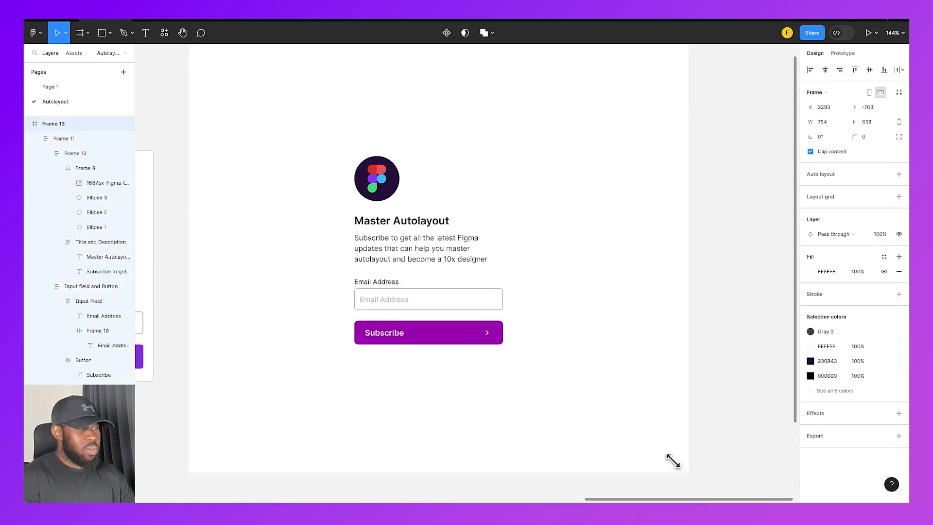
- Fill the new background frame with dark purple 39113A, sampling the Subscribe button's purple and darkening it
{"action": "scroll", "coordinate": [683, 470], "scroll_direction": "left", "scroll_amount": 3}
{"action": "scroll", "coordinate": [338, 141], "scroll_direction": "up", "scroll_amount": 4}
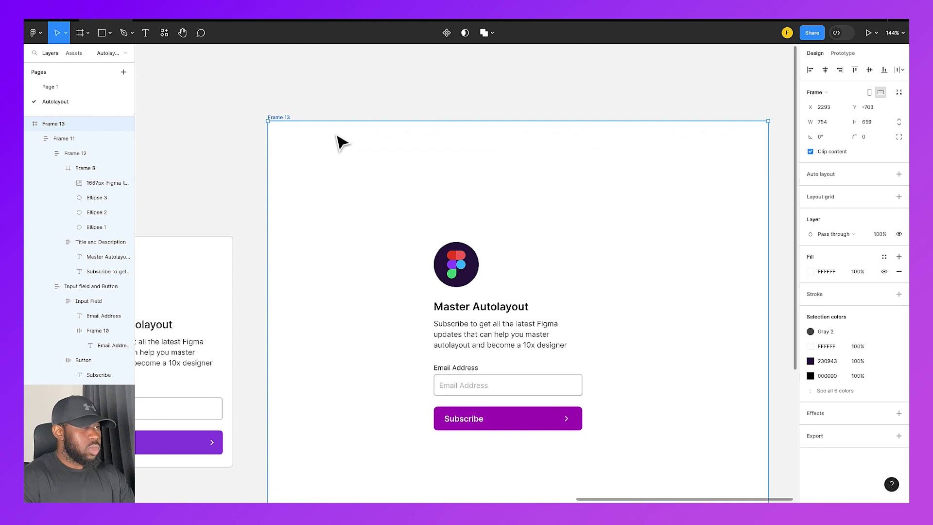
{"action": "left_click", "coordinate": [810, 271]}
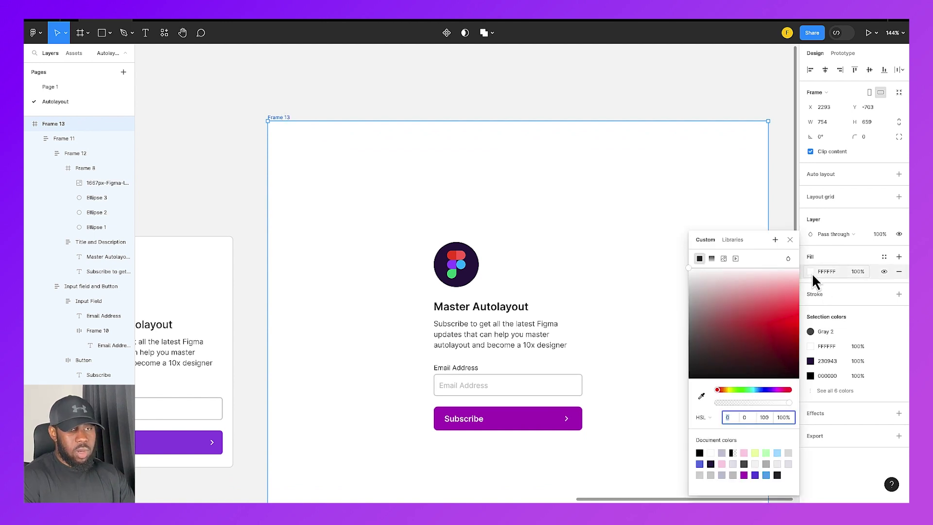
{"action": "left_click", "coordinate": [719, 322]}
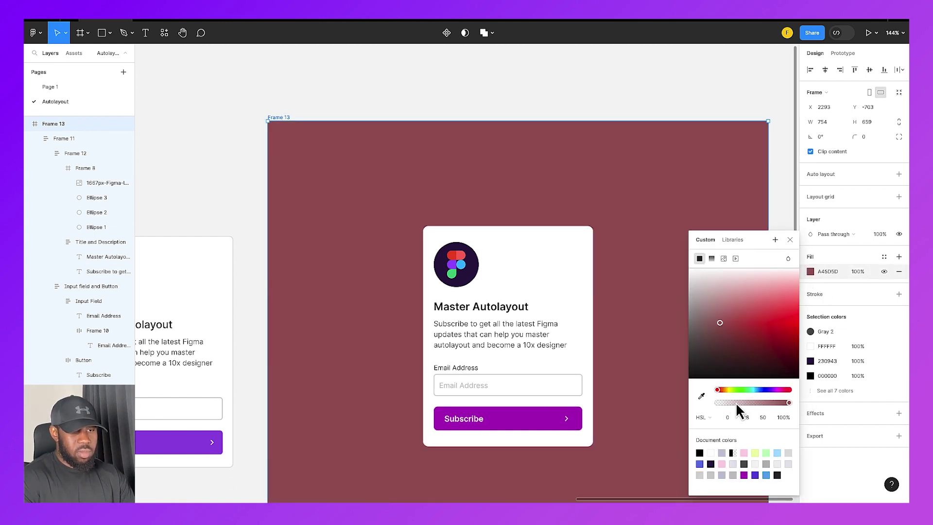
{"action": "left_click", "coordinate": [700, 397]}
{"action": "left_click", "coordinate": [593, 419]}
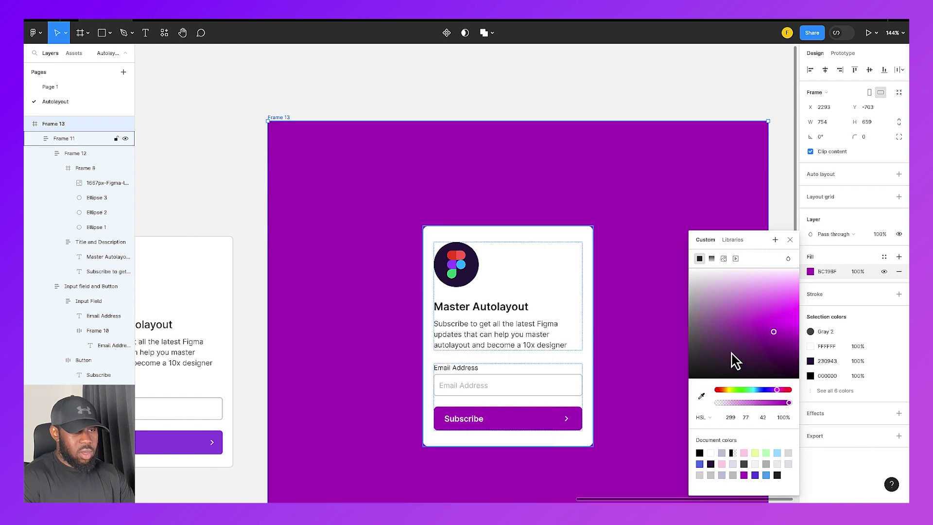
{"action": "left_click", "coordinate": [728, 358]}
{"action": "left_click", "coordinate": [750, 366]}
{"action": "scroll", "coordinate": [479, 312], "scroll_direction": "down", "scroll_amount": 5}
{"action": "scroll", "coordinate": [479, 312], "scroll_direction": "right", "scroll_amount": 5}
{"action": "scroll", "coordinate": [478, 312], "scroll_direction": "up", "scroll_amount": 2}
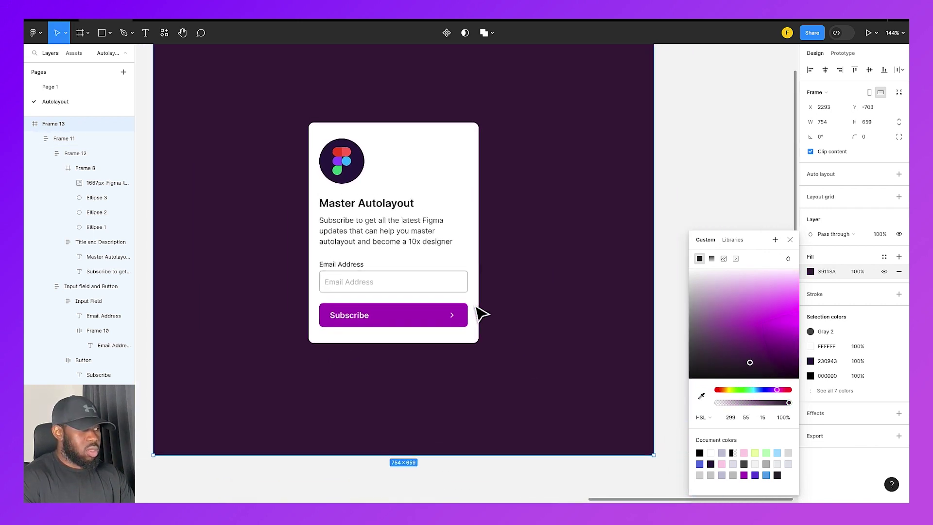
{"action": "scroll", "coordinate": [481, 313], "scroll_direction": "left", "scroll_amount": 3}
{"action": "scroll", "coordinate": [481, 313], "scroll_direction": "up", "scroll_amount": 2}
{"action": "left_click", "coordinate": [725, 235]}
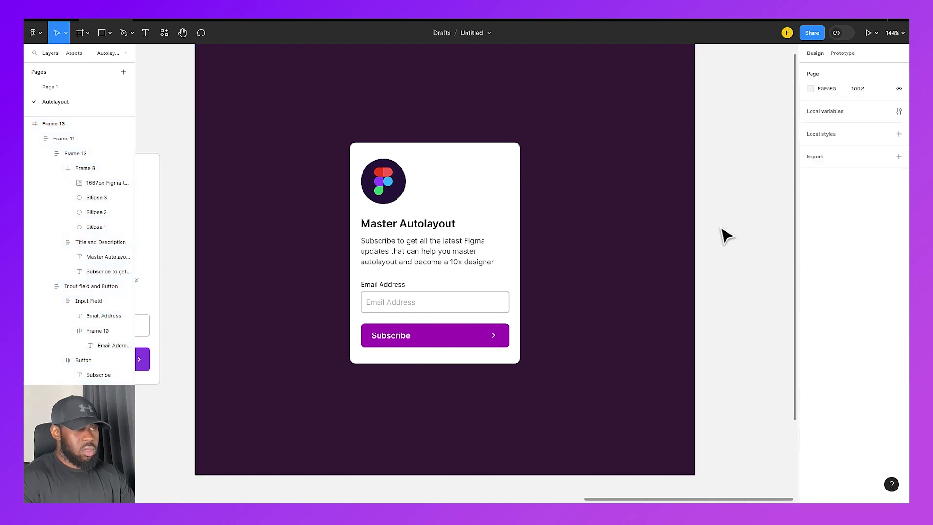
- Move the card to the horizontal centre of the dark purple frame, at X 249 and Y 159
{"action": "scroll", "coordinate": [725, 235], "scroll_direction": "down", "scroll_amount": 2}
{"action": "scroll", "coordinate": [724, 235], "scroll_direction": "left", "scroll_amount": 3}
{"action": "left_click", "coordinate": [507, 181]}
{"action": "mouse_move", "coordinate": [515, 165]}
{"action": "left_mouse_down"}
{"action": "mouse_move", "coordinate": [524, 156]}
{"action": "mouse_move", "coordinate": [510, 141]}
{"action": "mouse_move", "coordinate": [506, 179]}
{"action": "mouse_move", "coordinate": [510, 146]}
{"action": "mouse_move", "coordinate": [512, 176]}
{"action": "left_mouse_up"}
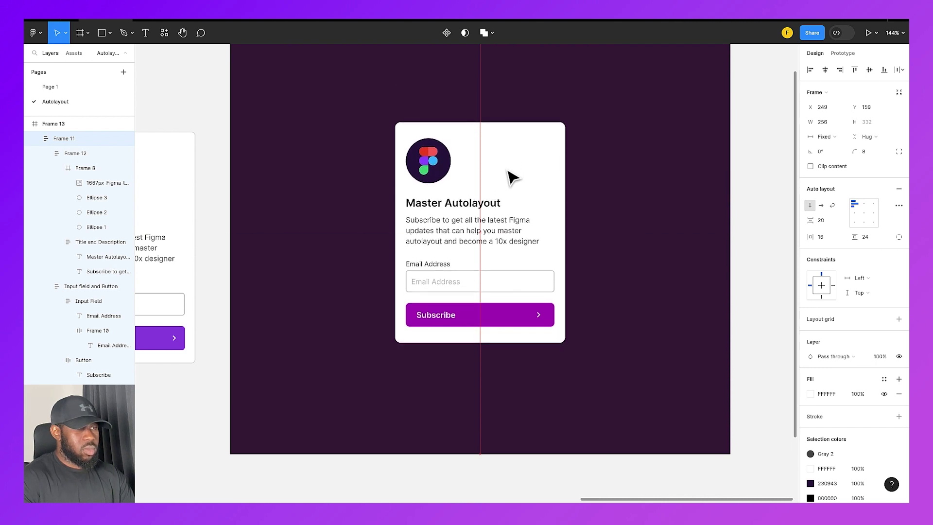